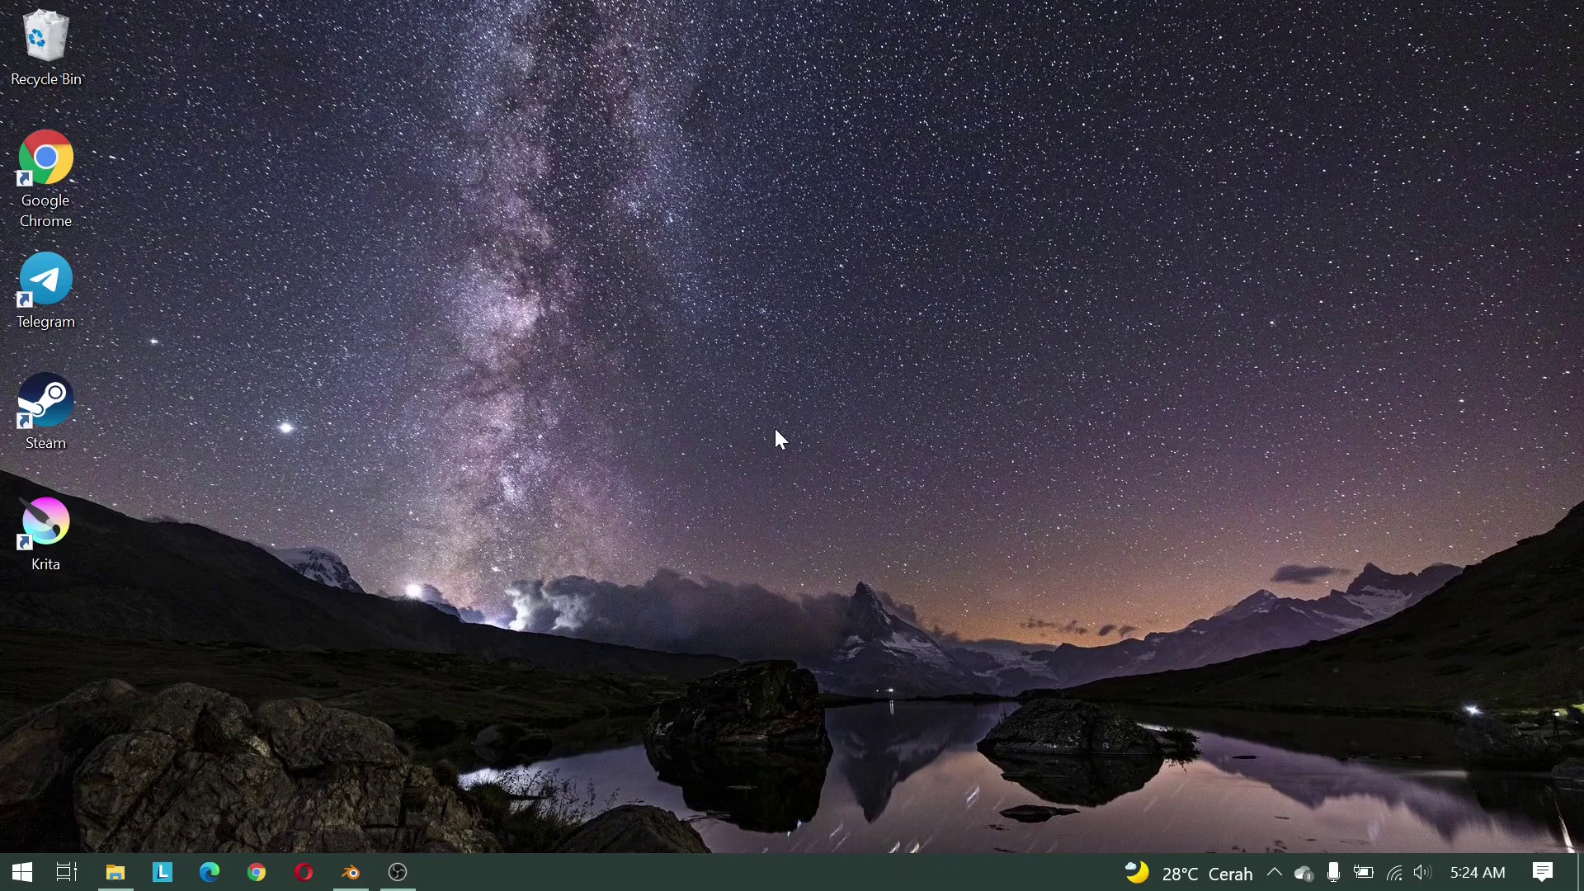
Restore the minimized Blender window so the splash screen with Recent Files appears
left_click(350, 872)
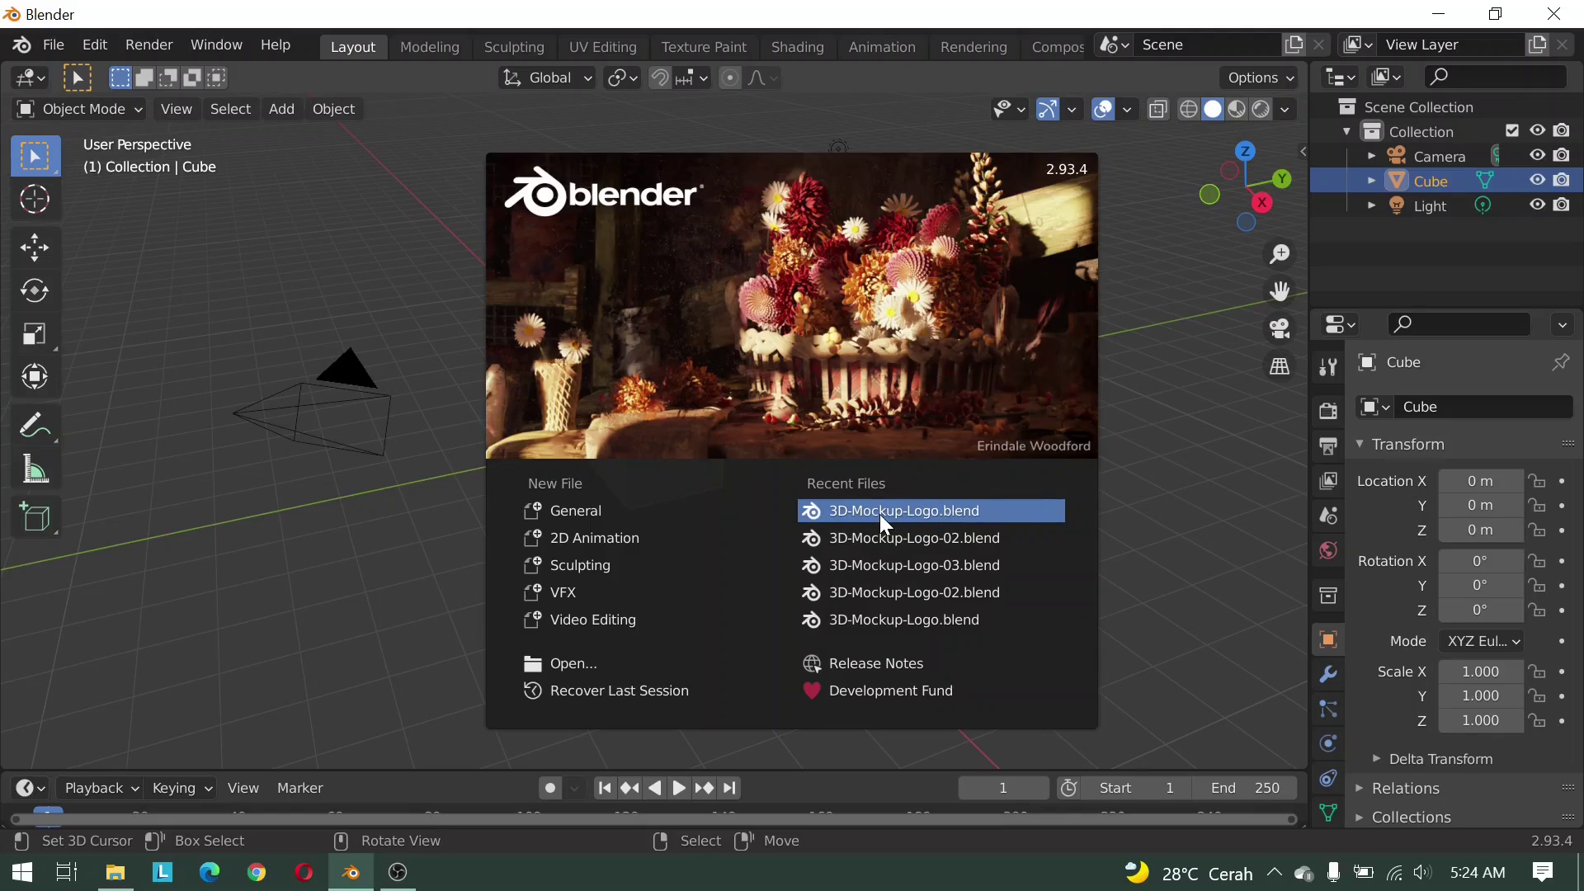
Open 3D-Mockup-Logo.blend from Recent Files and switch to Object Mode
left_click(917, 512)
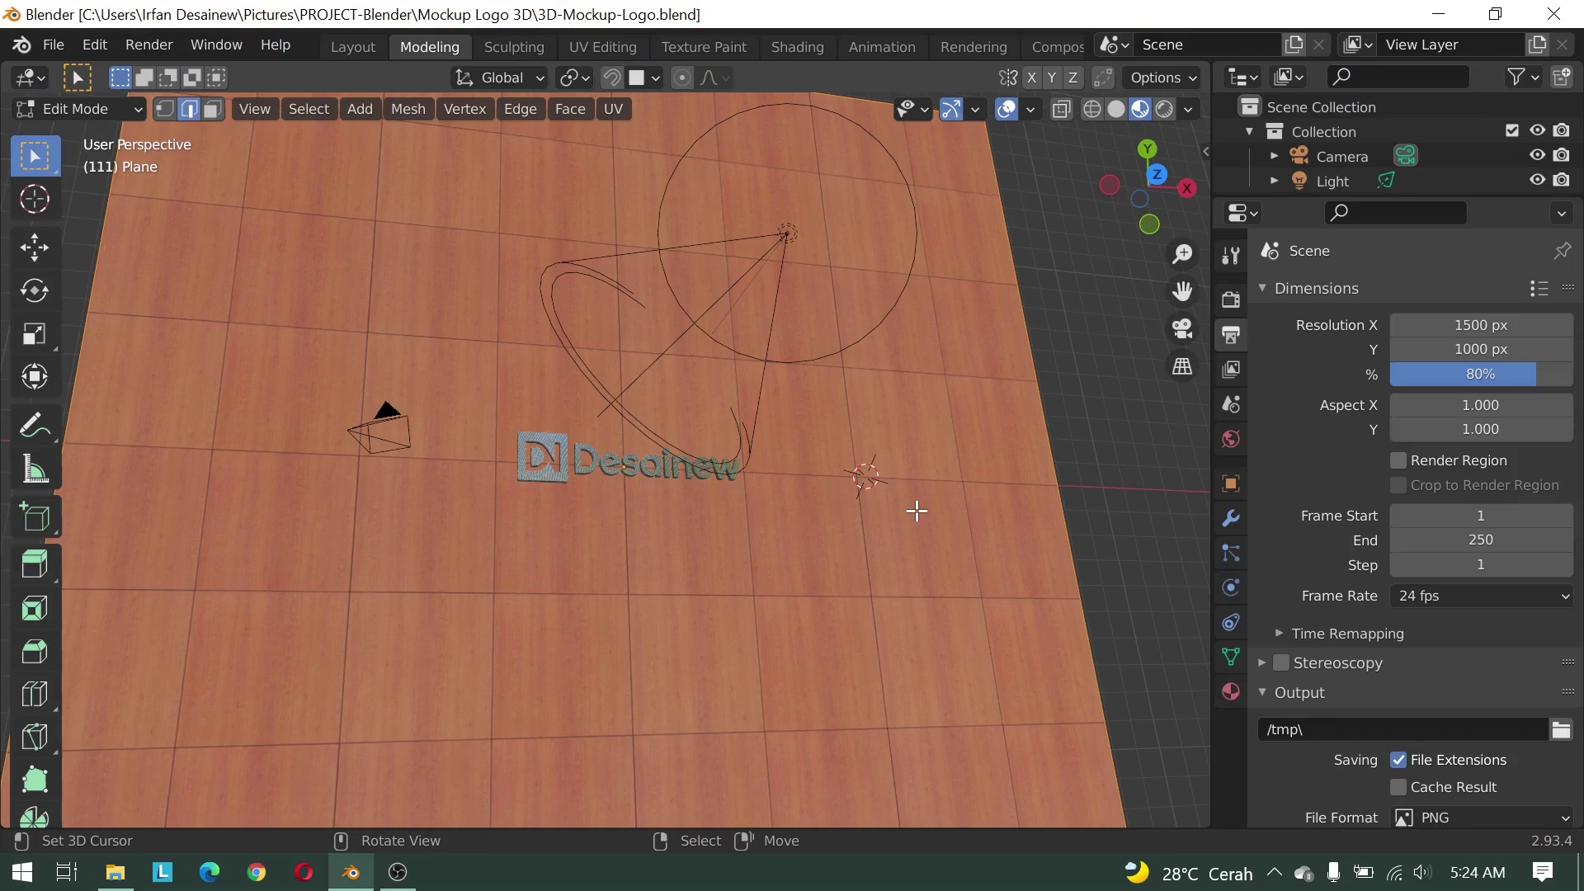
mouse_move(611, 587)
middle_mouse_down()
mouse_move(618, 636)
mouse_move(587, 613)
mouse_move(665, 624)
mouse_move(672, 562)
middle_mouse_up()
key("Tab")
left_click(398, 454)
mouse_move(458, 482)
middle_mouse_down()
mouse_move(519, 497)
mouse_move(517, 471)
mouse_move(527, 520)
middle_mouse_up()
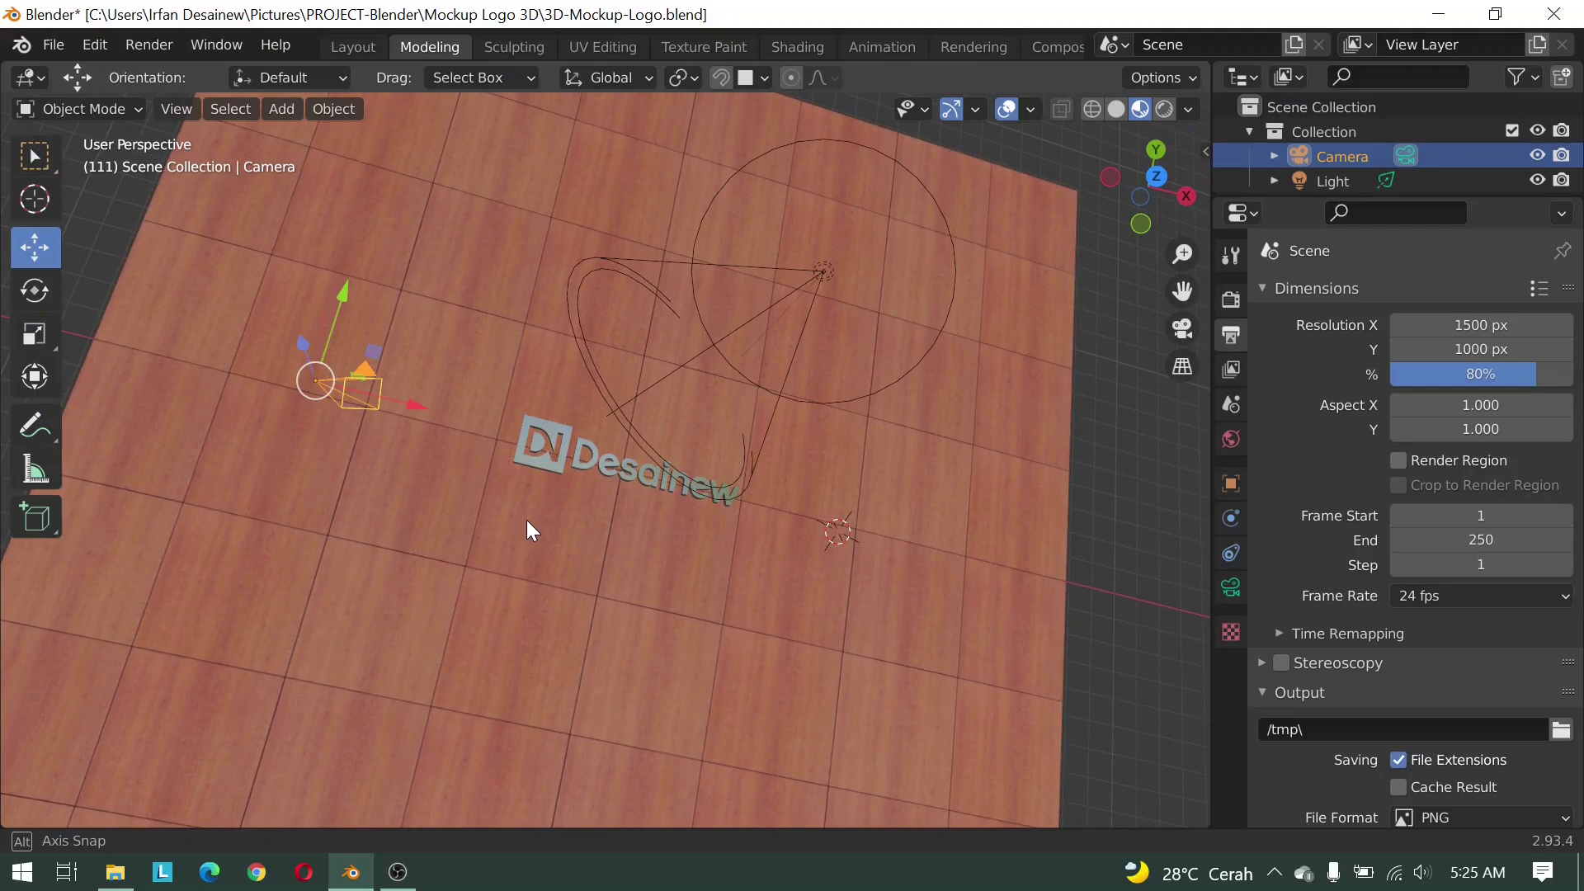
Select the wood floor, the light and the Desainew logo in turn
left_click(759, 380)
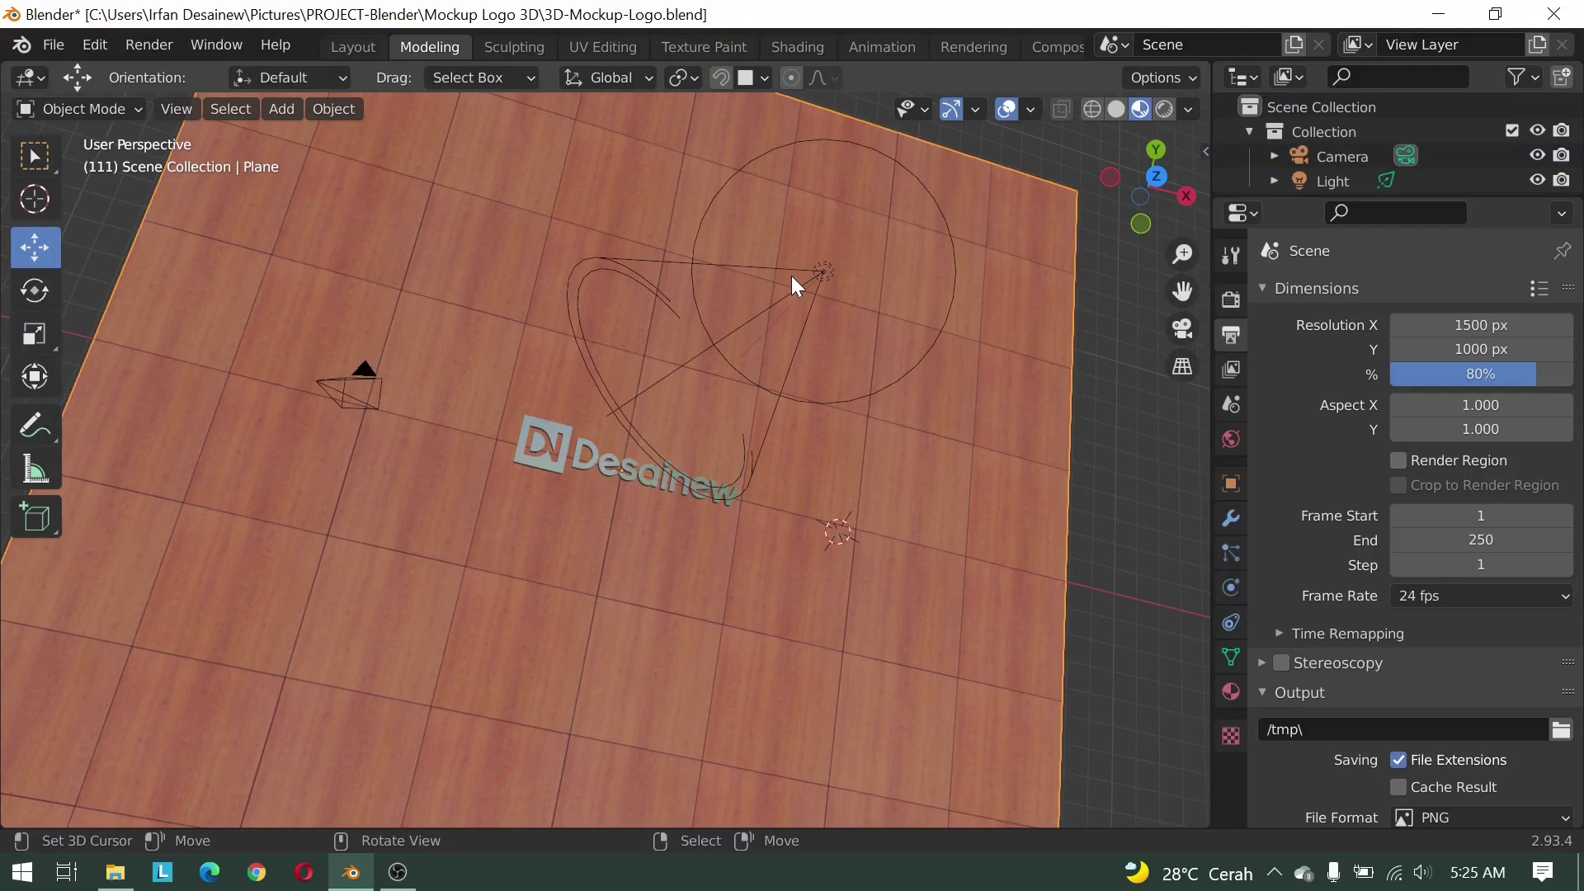
left_click(815, 273)
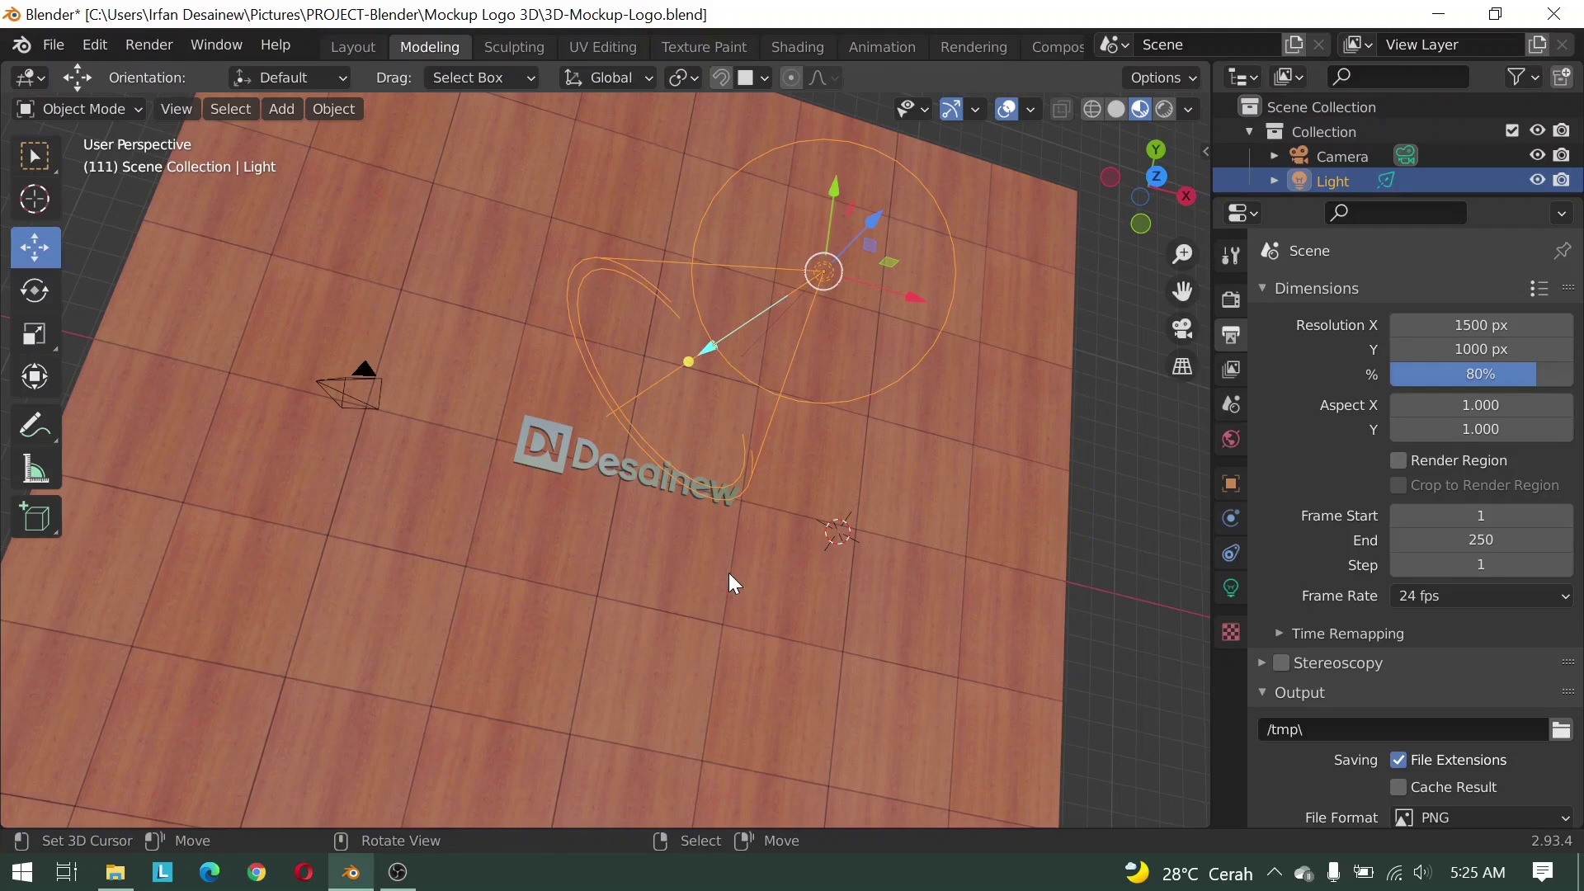
left_click(681, 581)
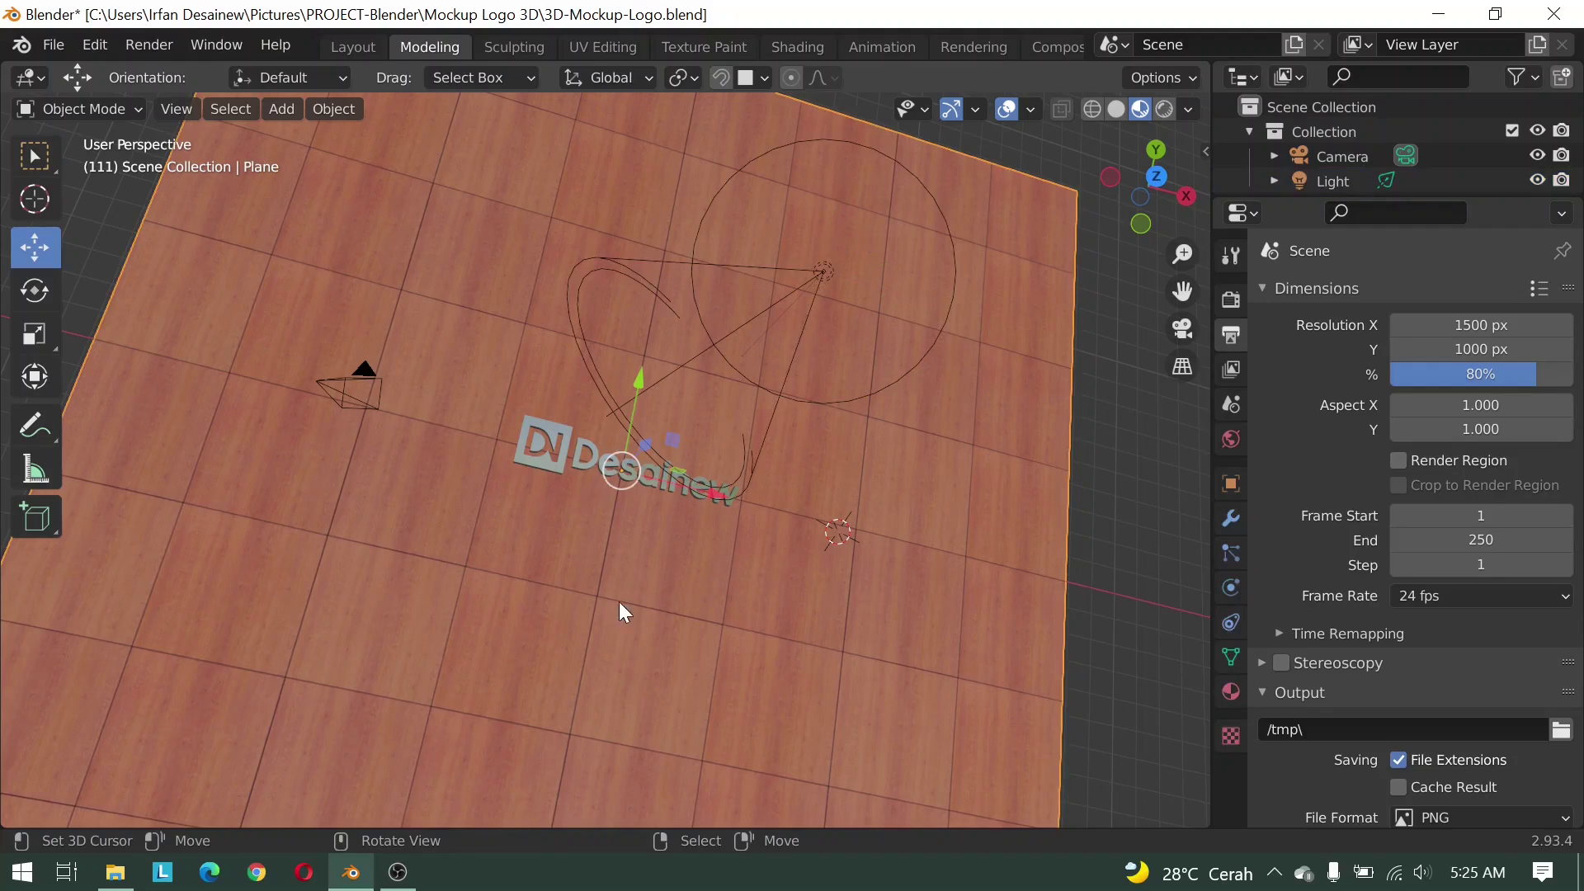
mouse_move(619, 602)
middle_mouse_down()
mouse_move(581, 616)
mouse_move(641, 564)
middle_mouse_up()
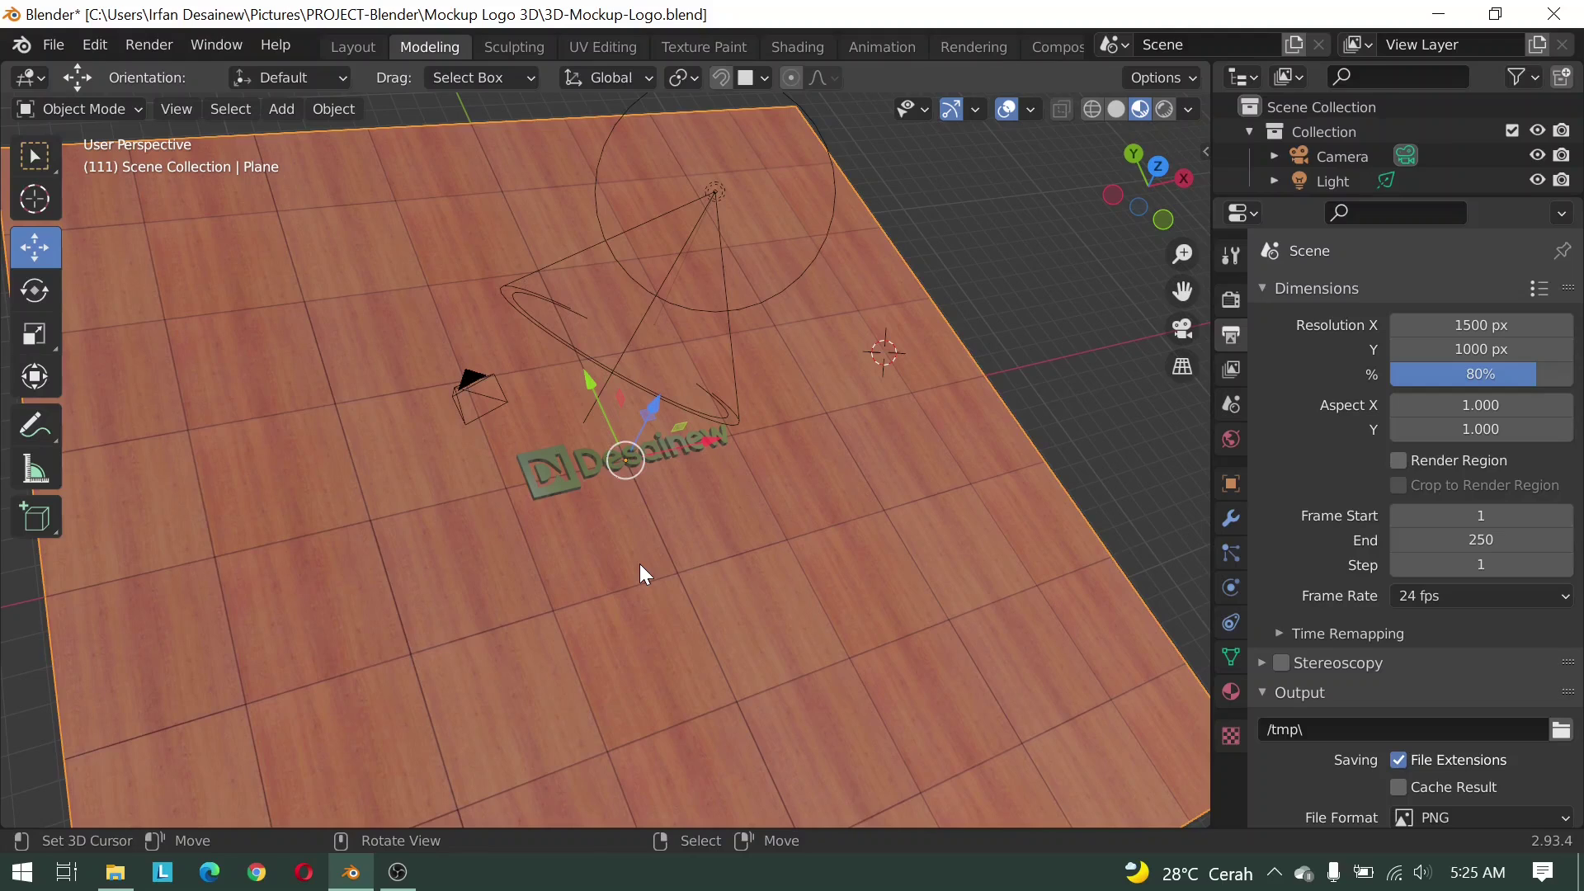
left_click(569, 473)
scroll(567, 473, "up", 4)
scroll(567, 472, "up", 4)
Orbit and zoom out to inspect the logo's depth and the whole scene
middle_click_drag(551, 500, 538, 516)
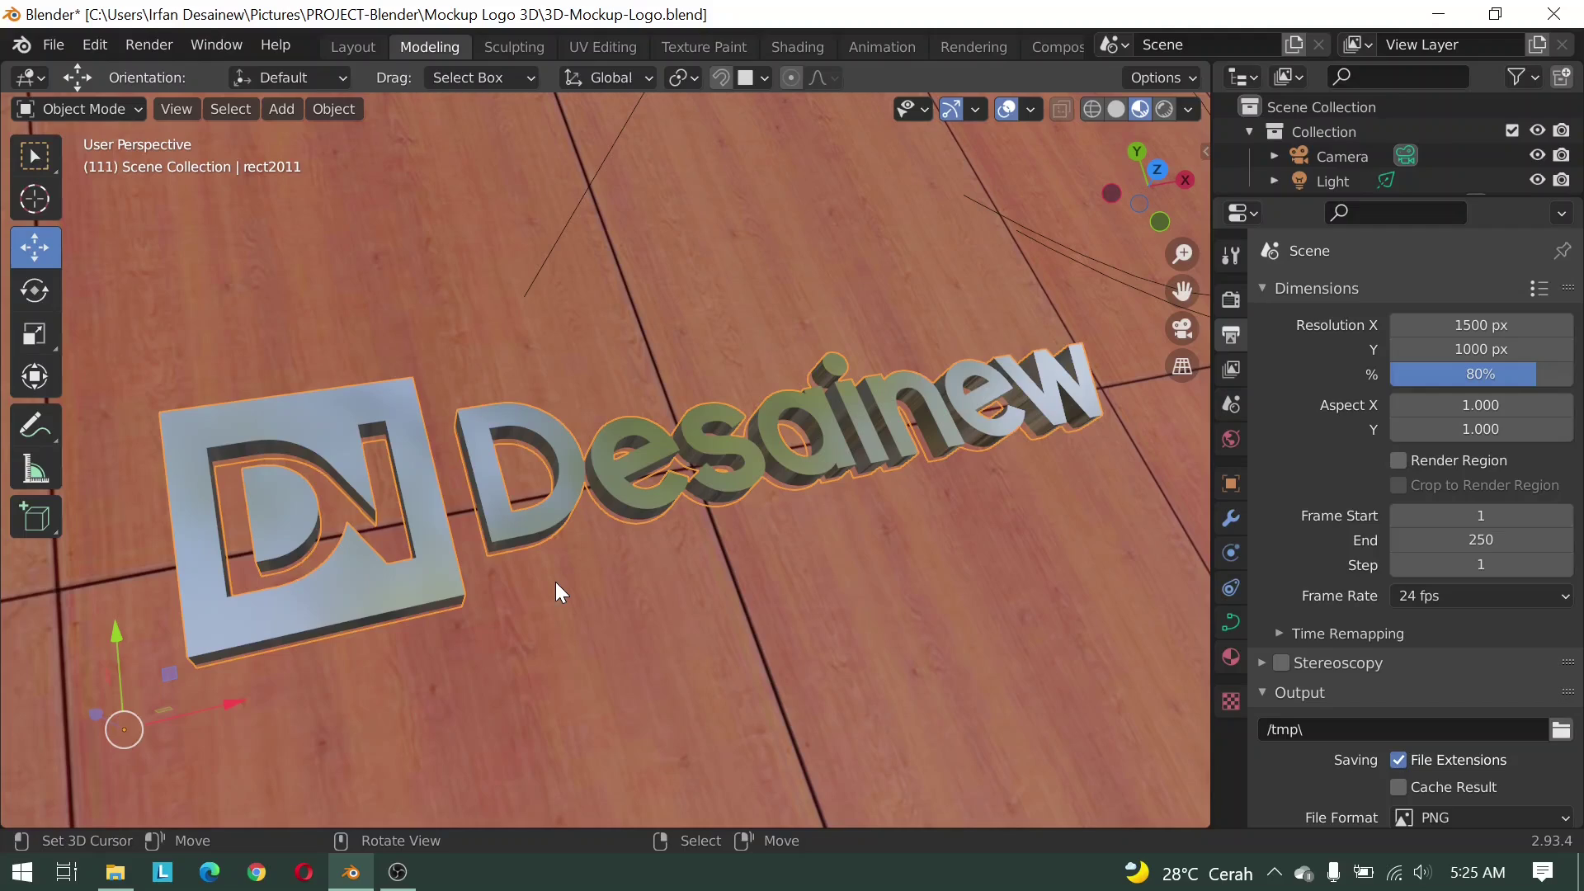
scroll(557, 581, "down", 1)
scroll(576, 574, "down", 2)
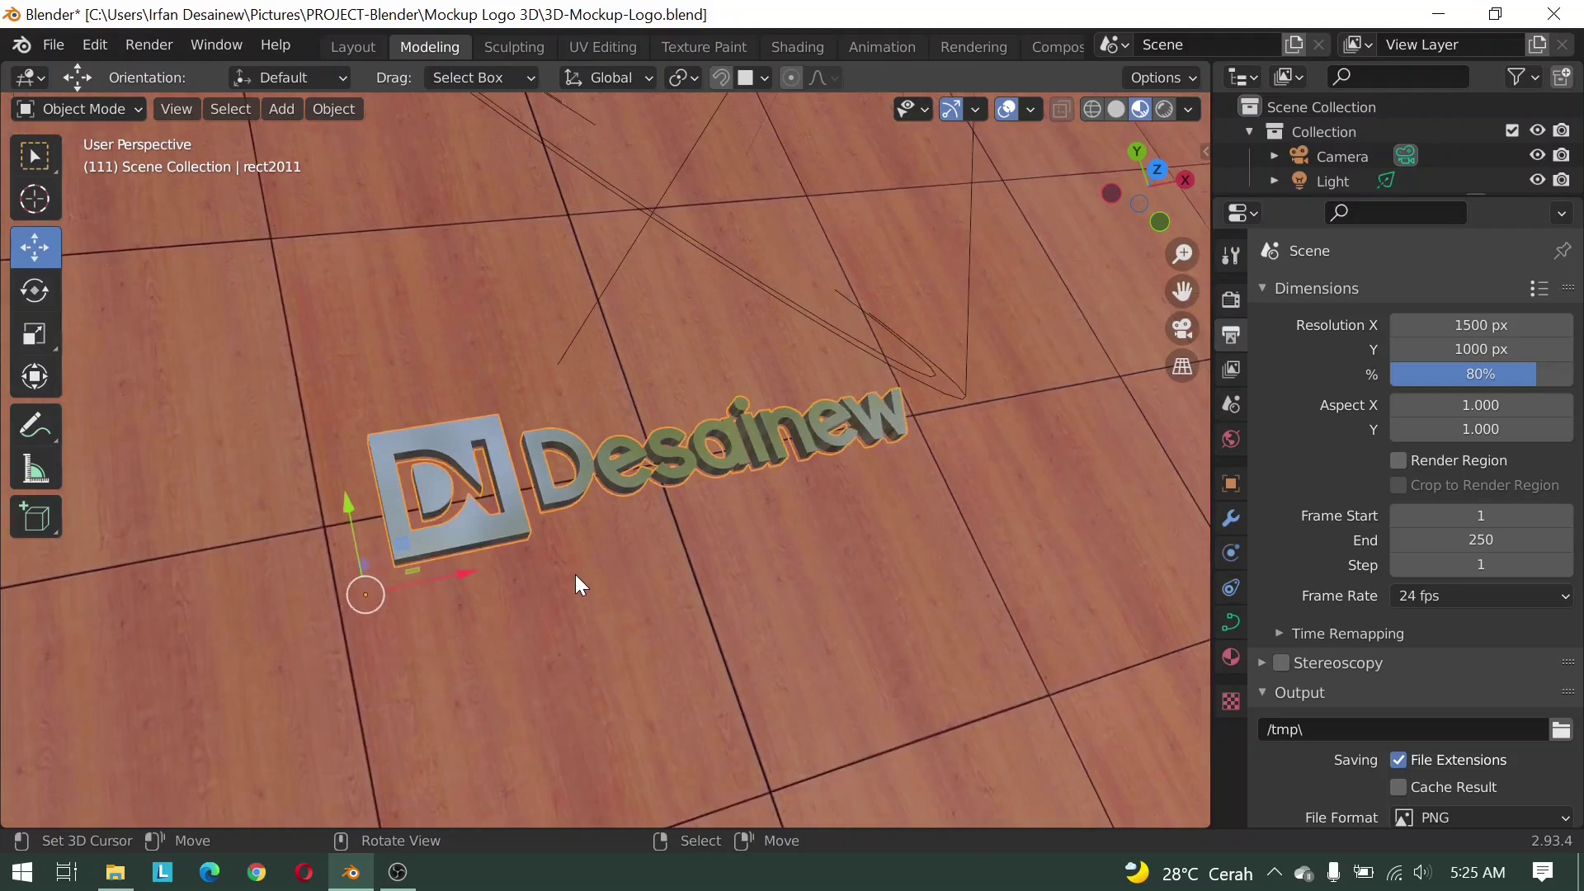
scroll(538, 452, "down", 2)
scroll(630, 536, "down", 1)
scroll(631, 536, "down", 2)
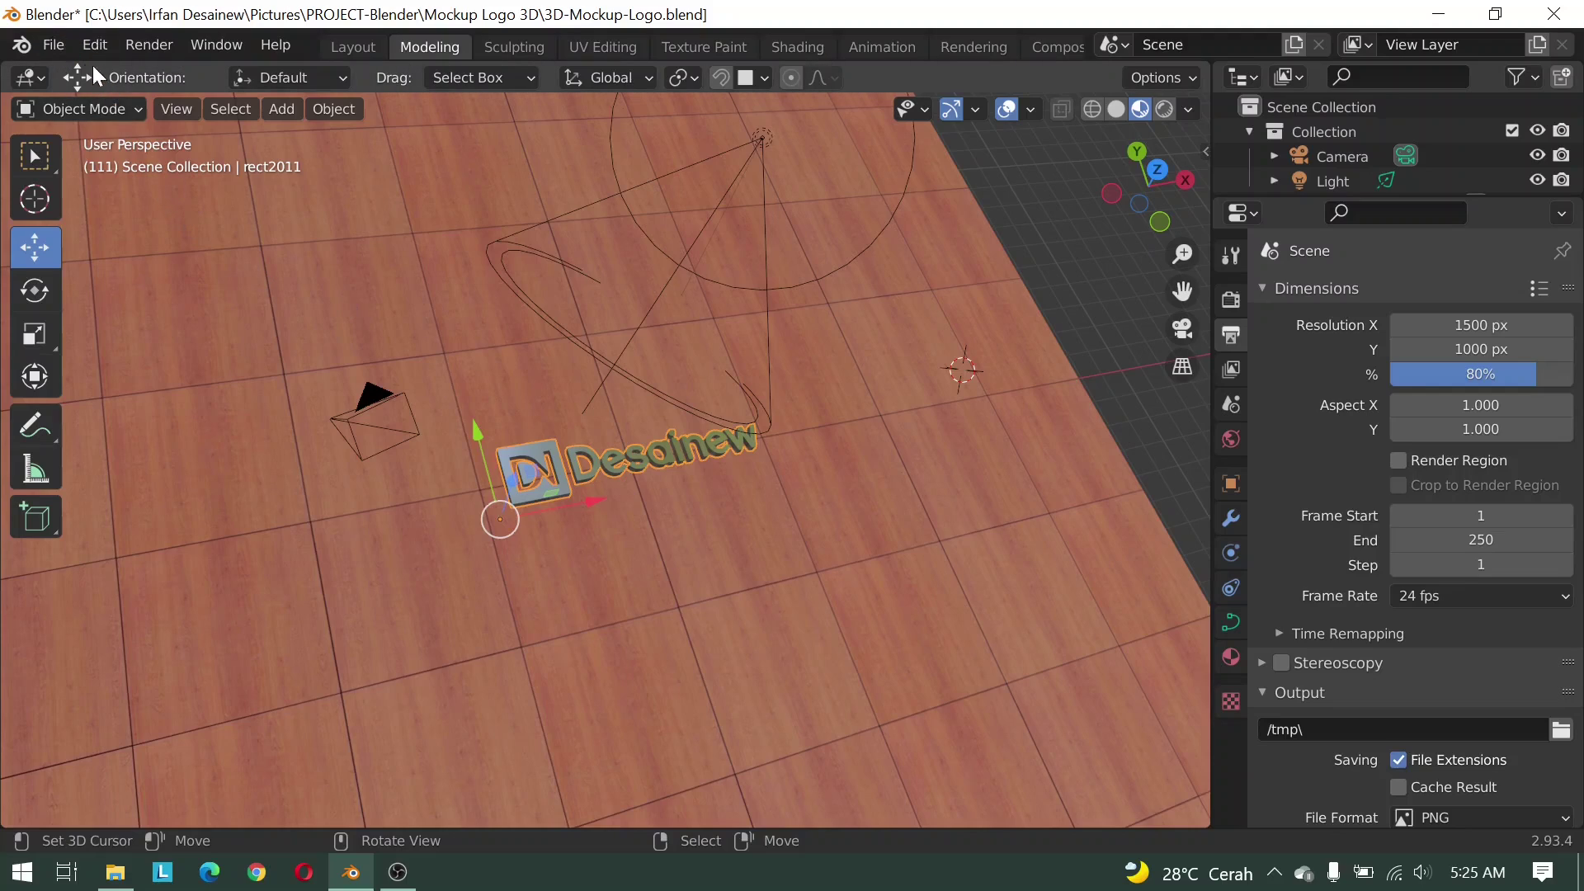
Import Blender-Logo-Baru.svg as a Scalable Vector Graphics file
left_click(54, 46)
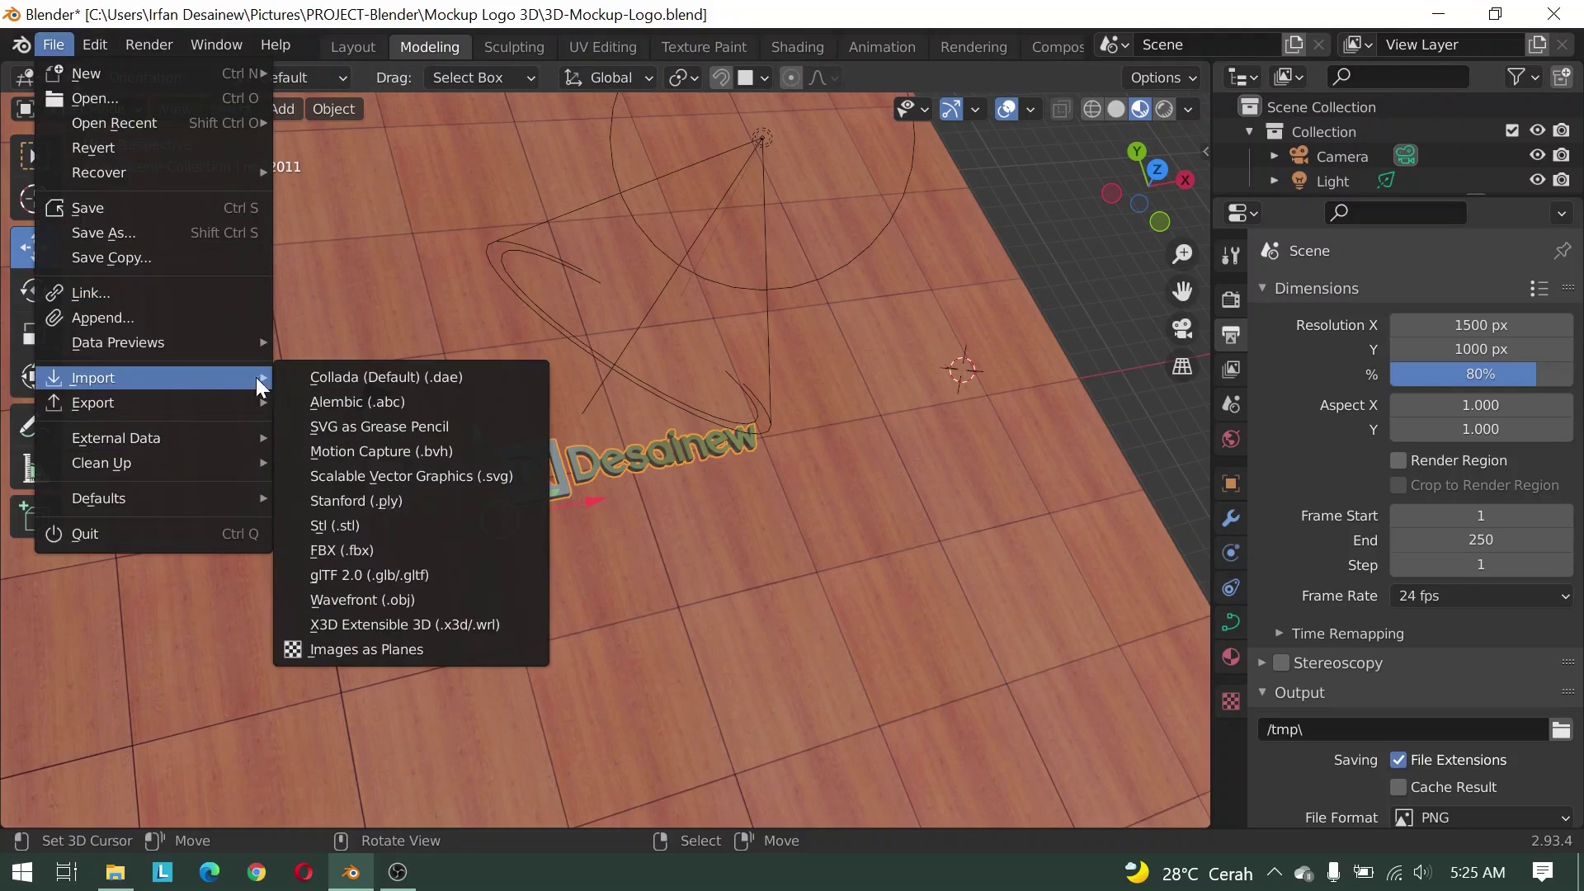
mouse_move(93, 378)
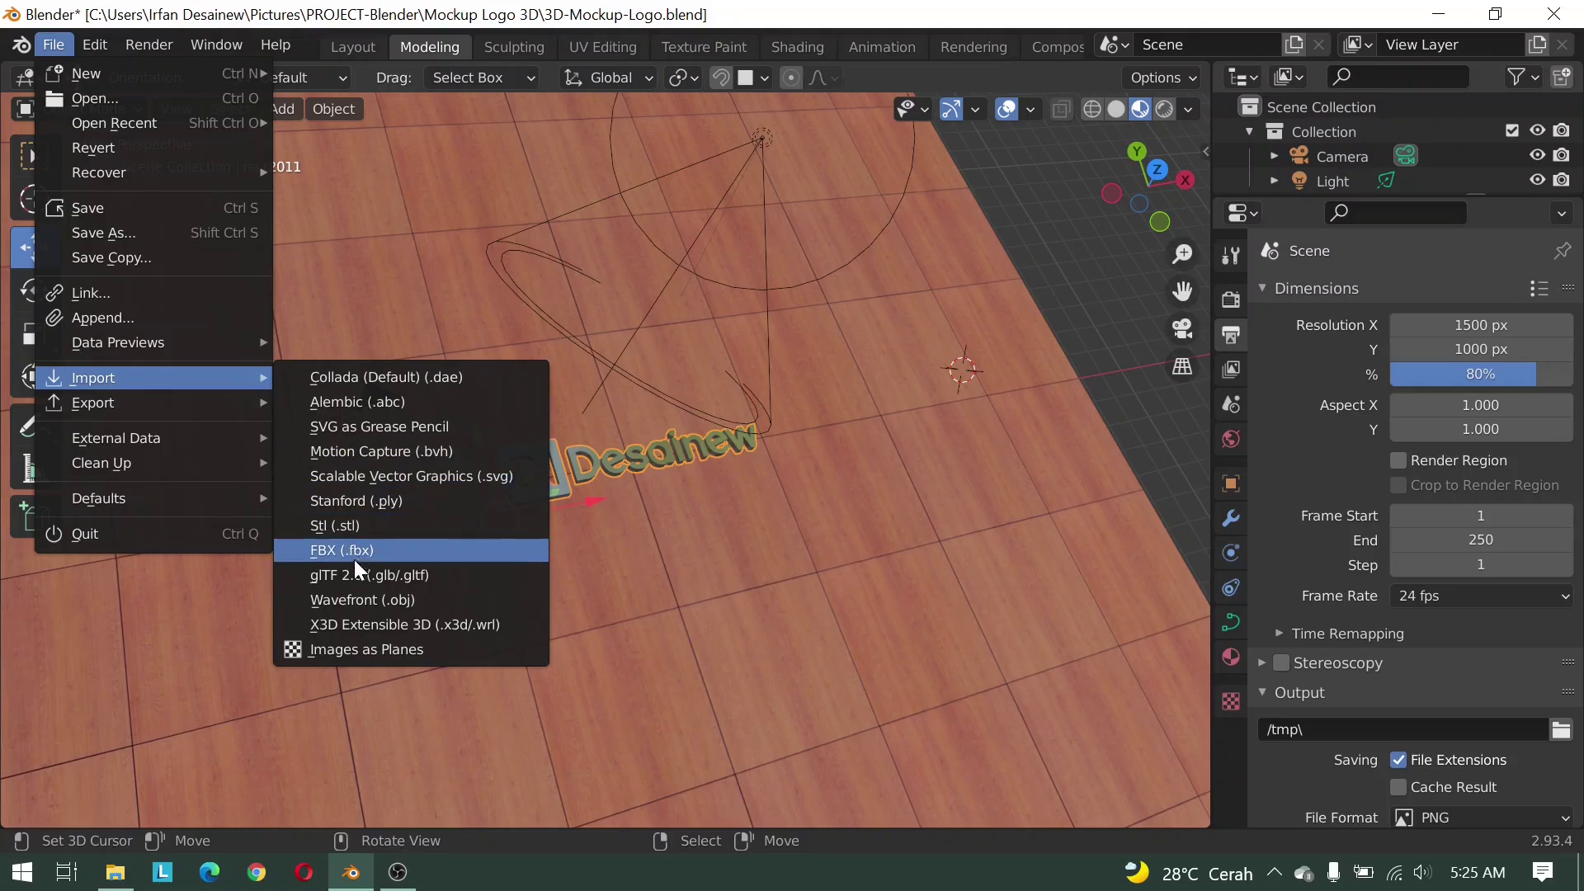
left_click(457, 478)
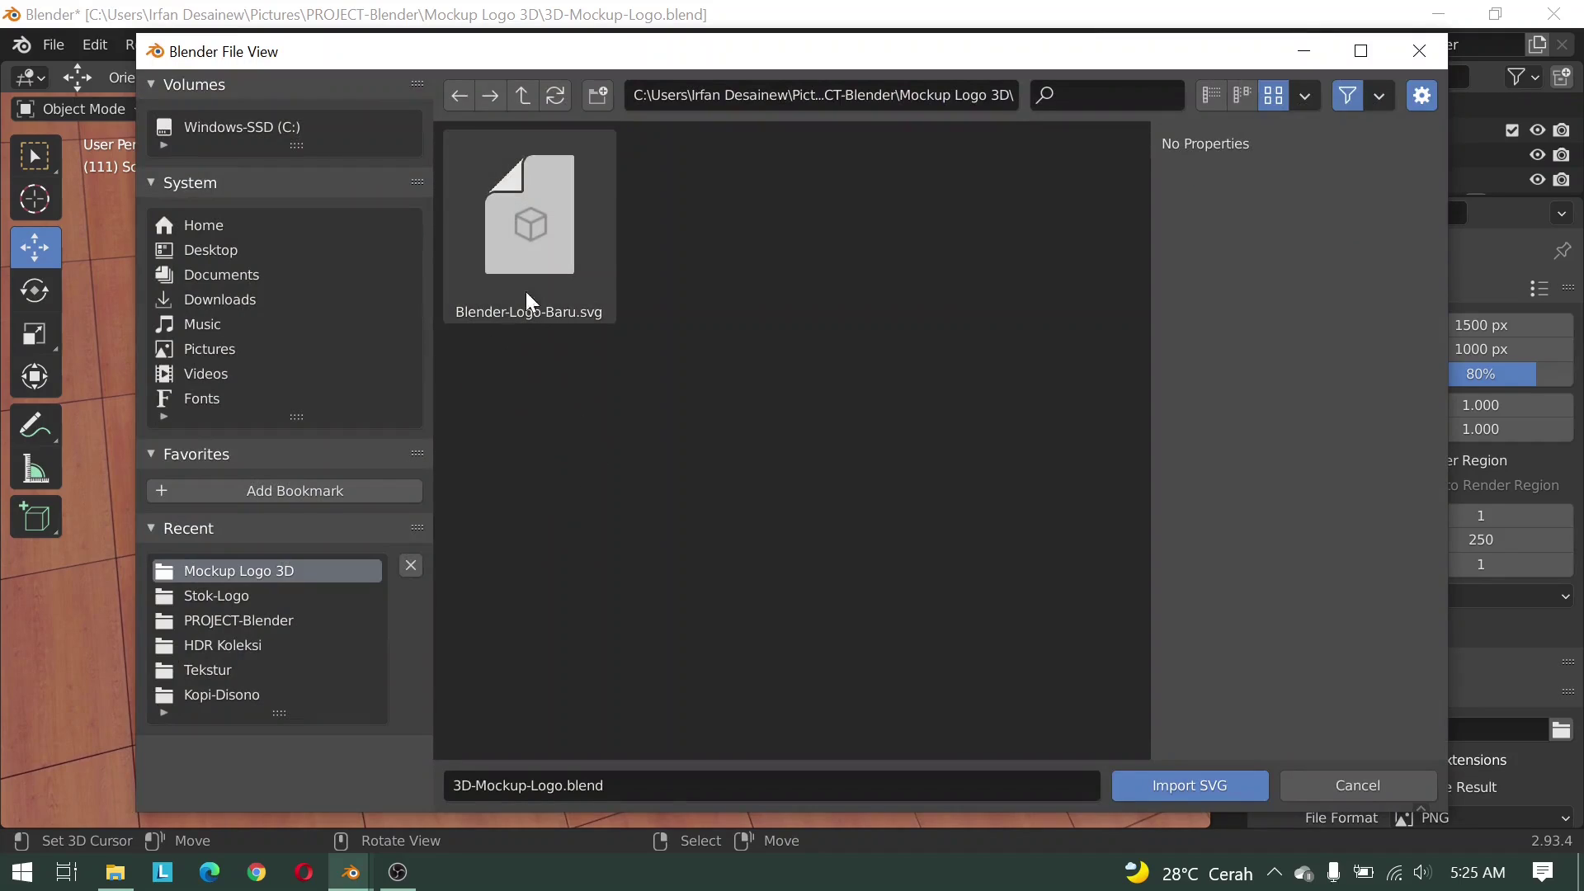
left_click(550, 236)
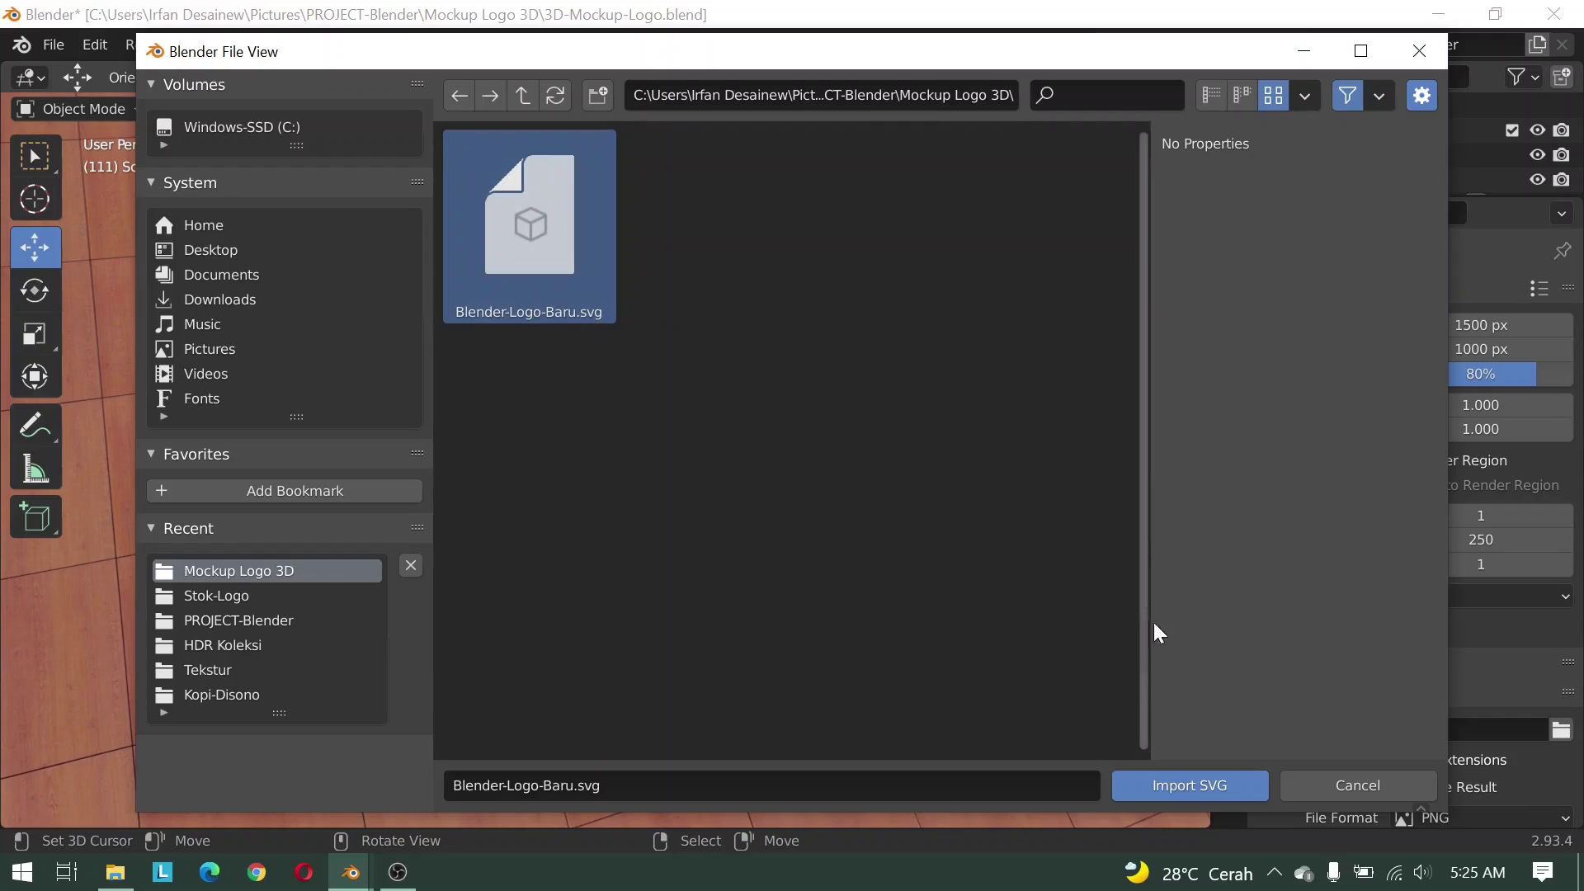
left_click(1175, 786)
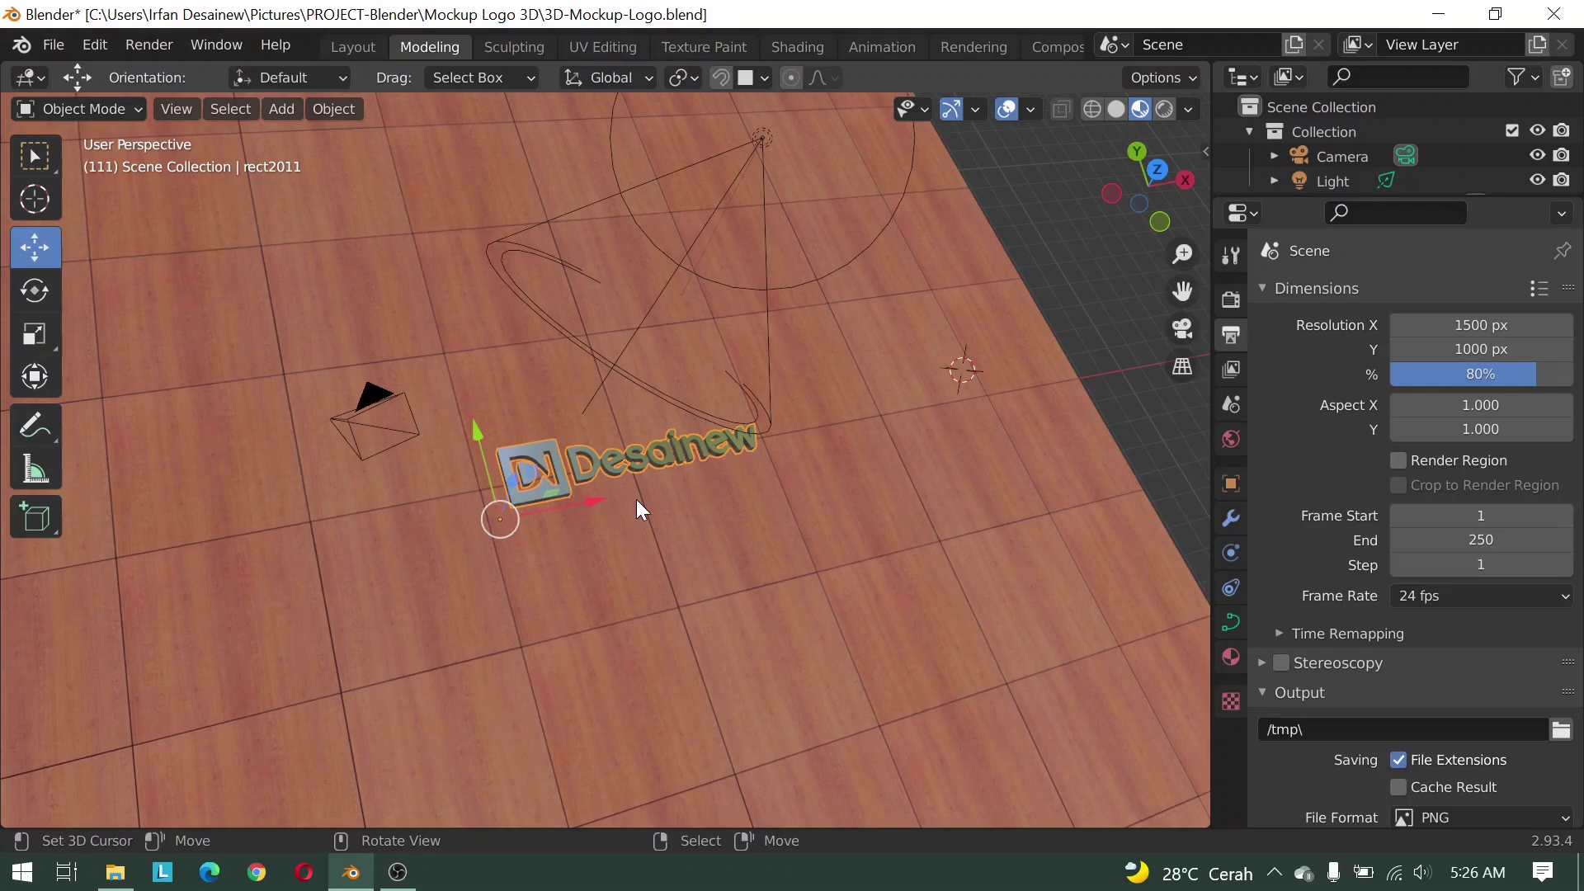
Zoom and orbit the viewport, then enlarge the Outliner to list path4548 and the Plane
scroll(528, 519, "up", 1)
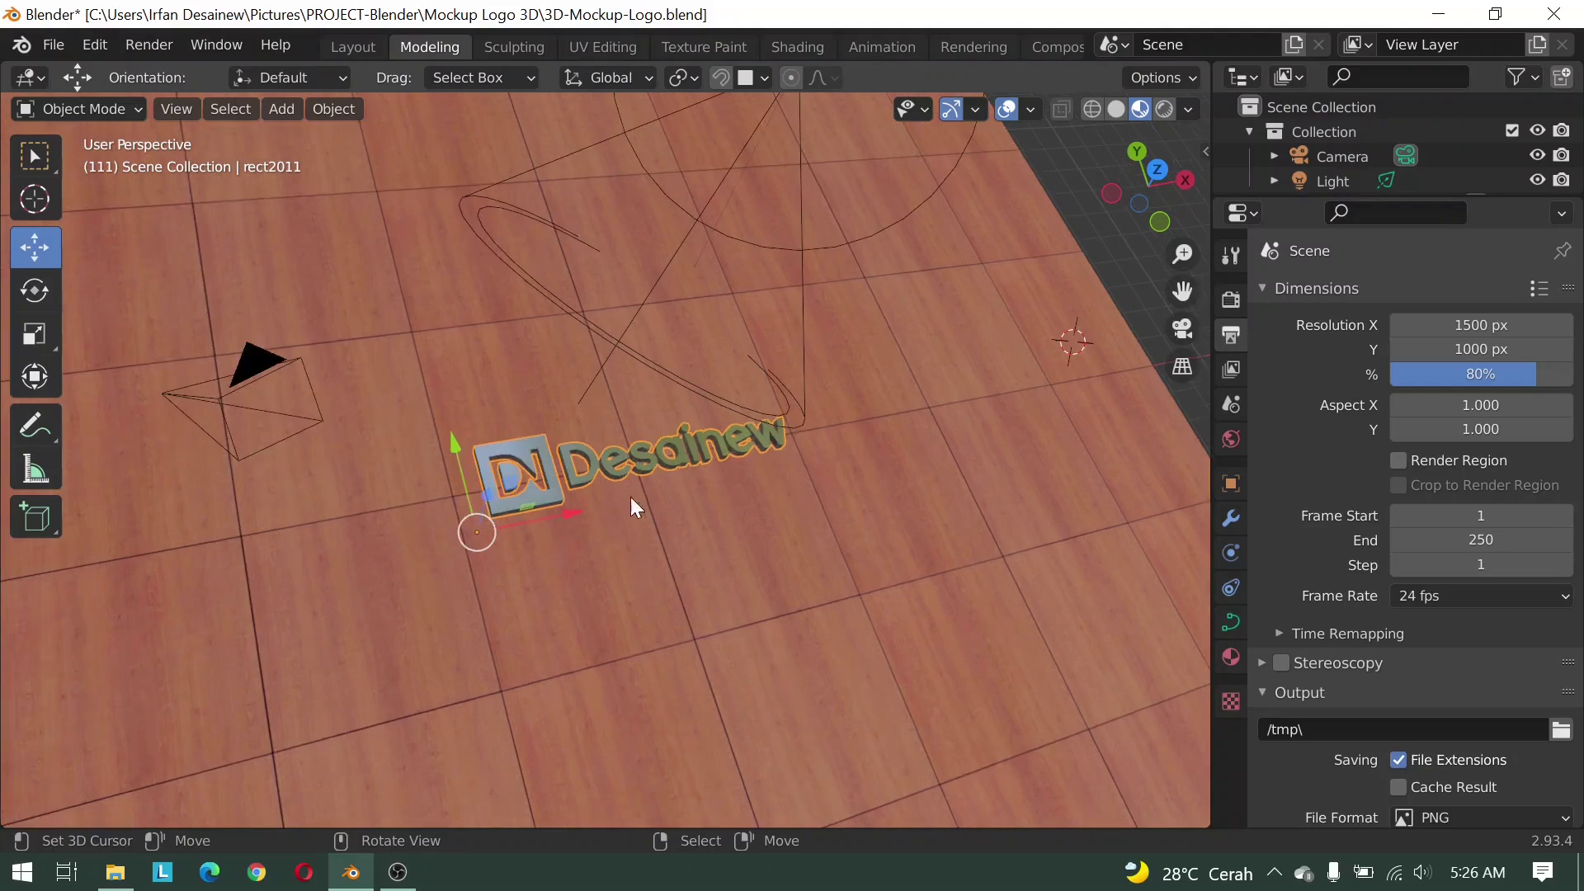
scroll(660, 486, "up", 2)
scroll(726, 472, "up", 2)
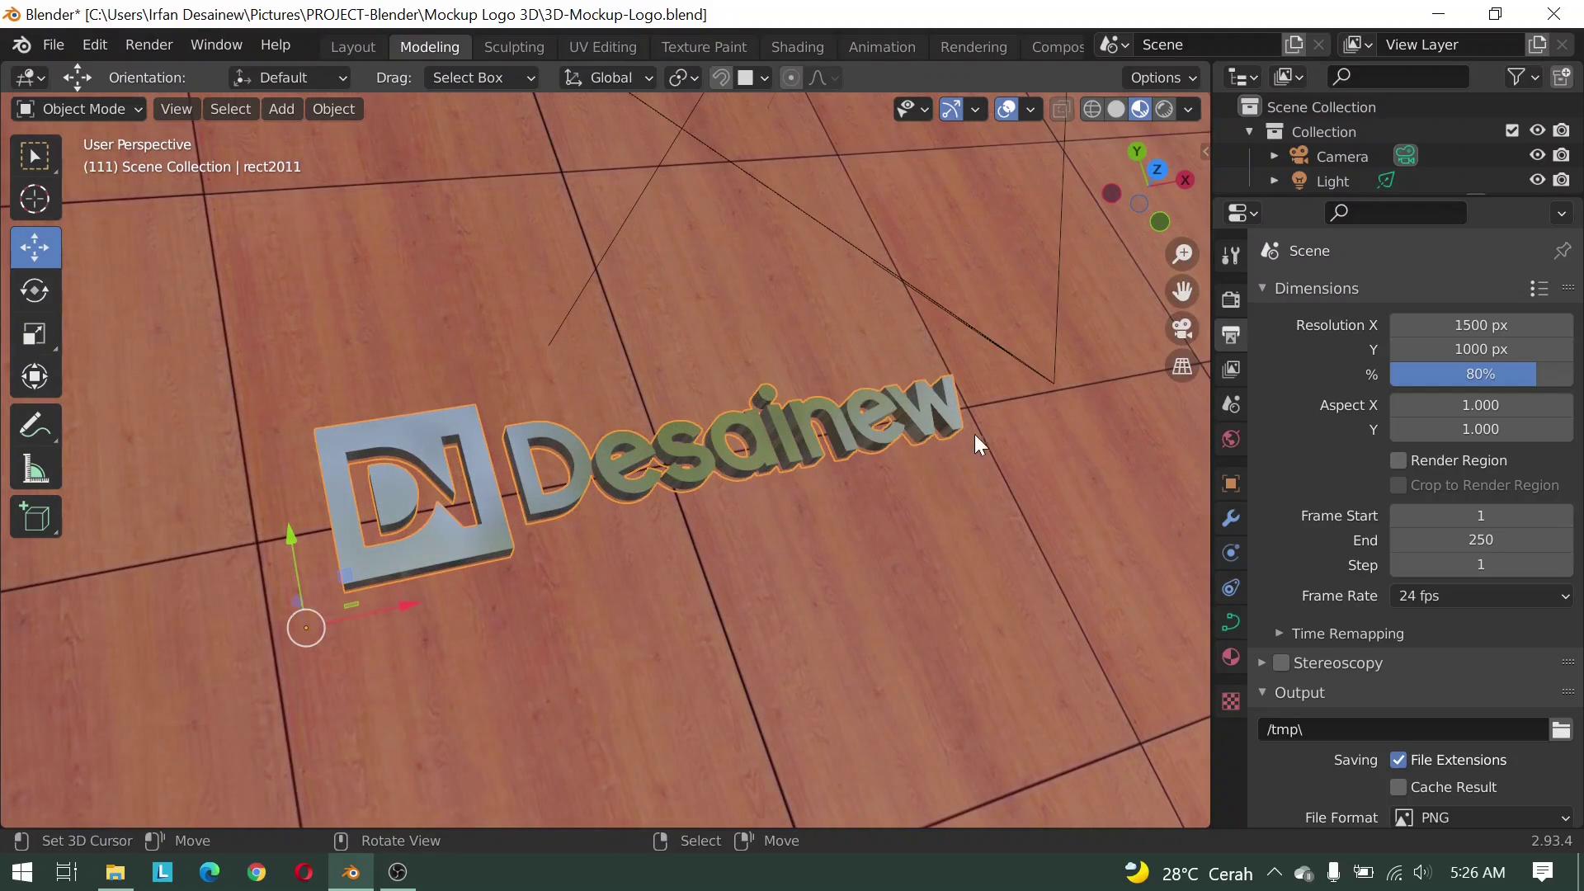
mouse_move(1040, 394)
middle_mouse_down()
mouse_move(1036, 349)
mouse_move(1081, 315)
middle_mouse_up()
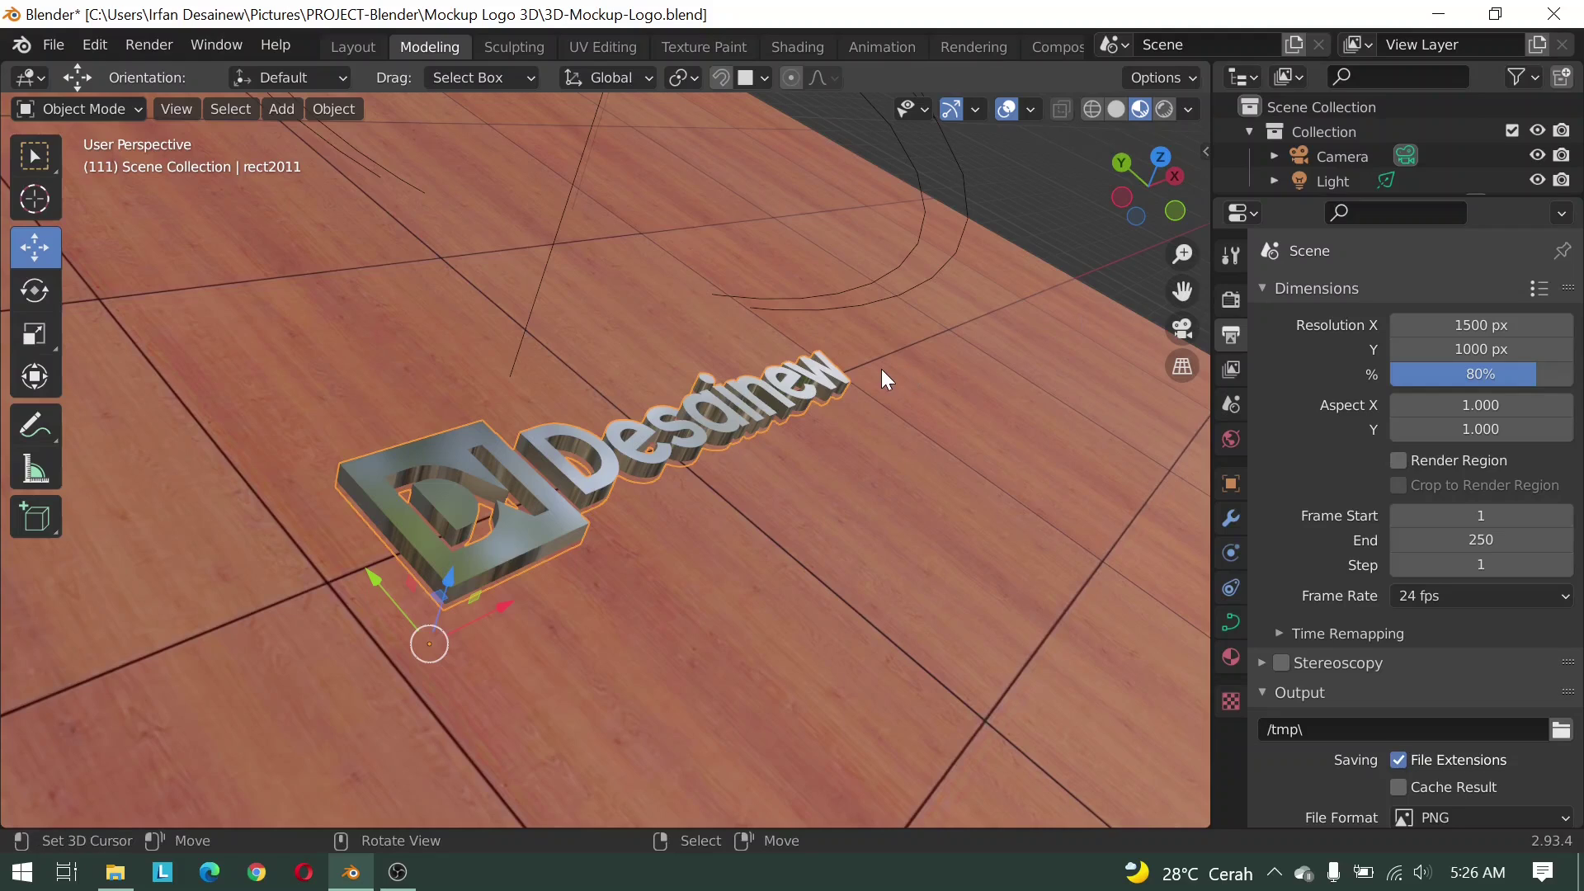
middle_click_drag(895, 379, 883, 389)
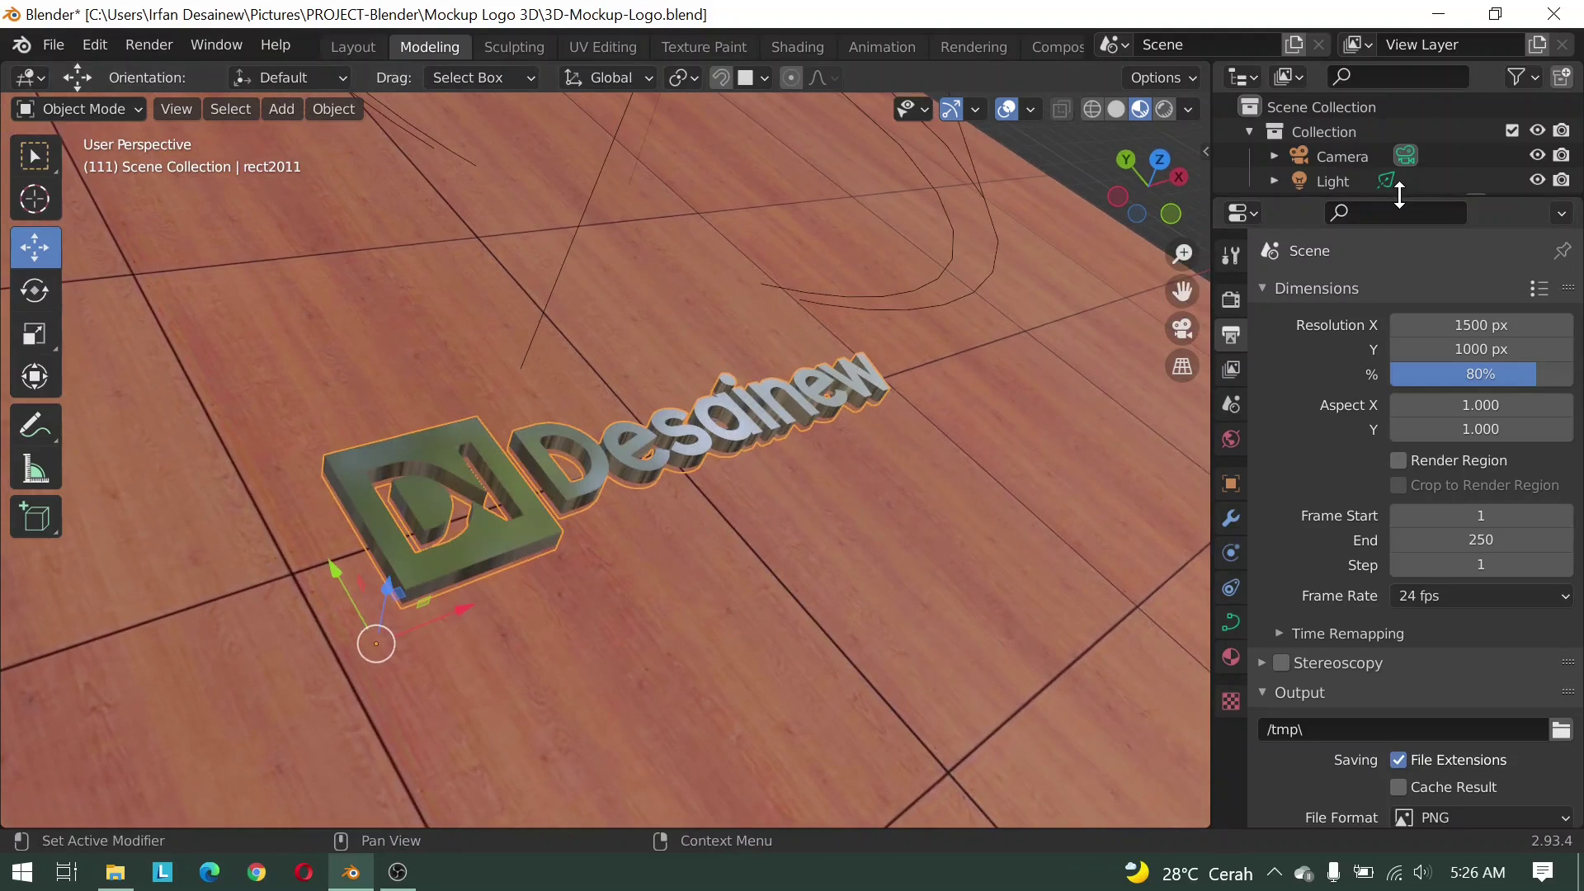
left_click_drag(1394, 198, 1395, 336)
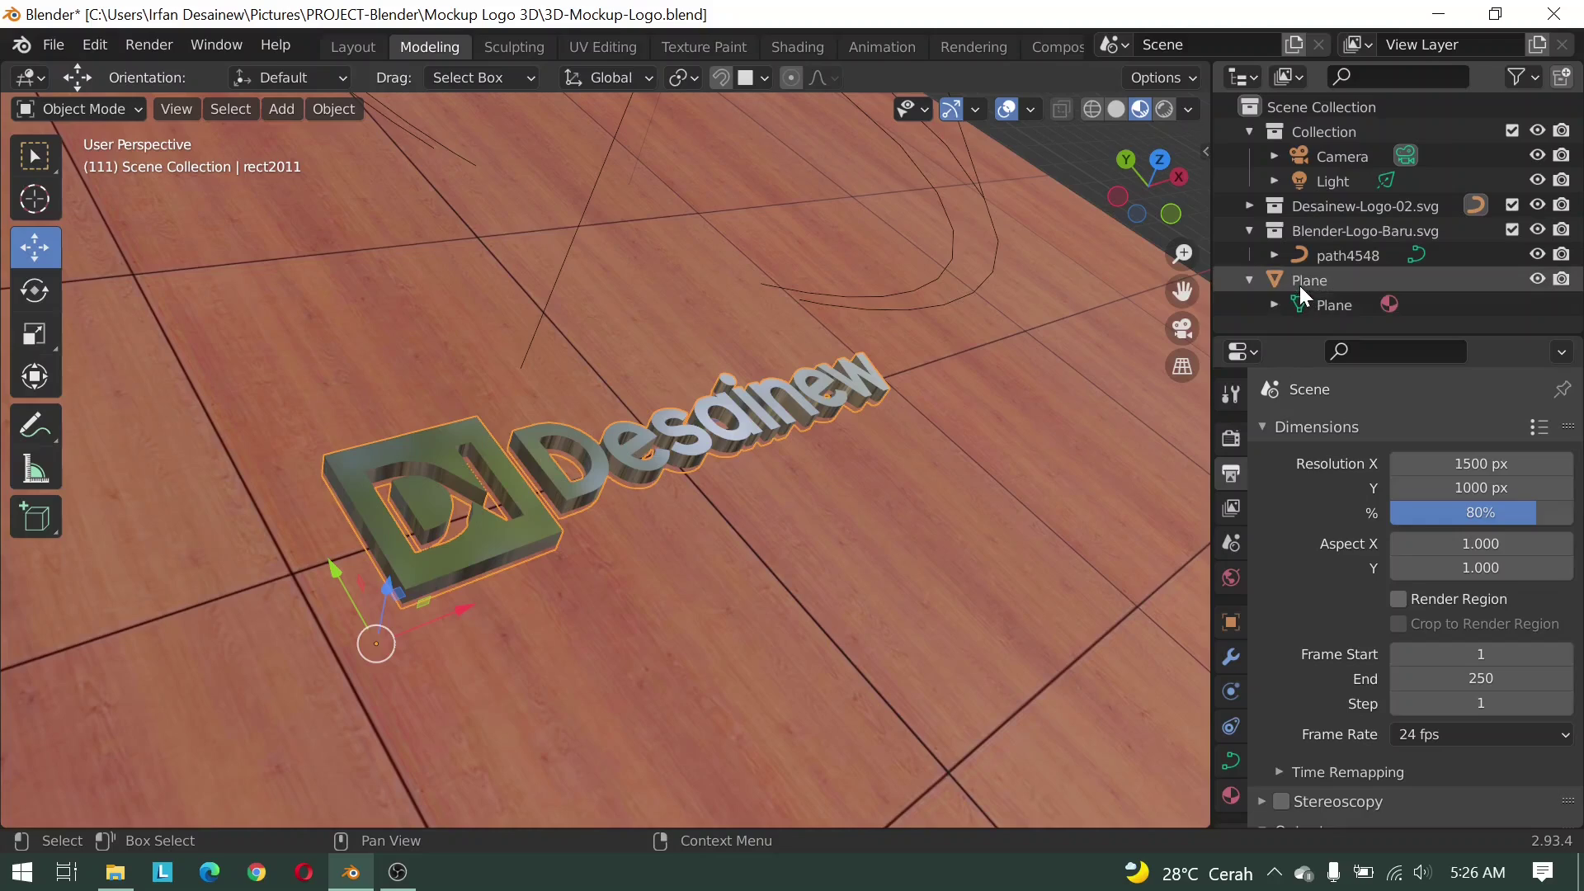
Select the imported path4548 curve and slide it leftward with the move gizmo
left_click(1349, 231)
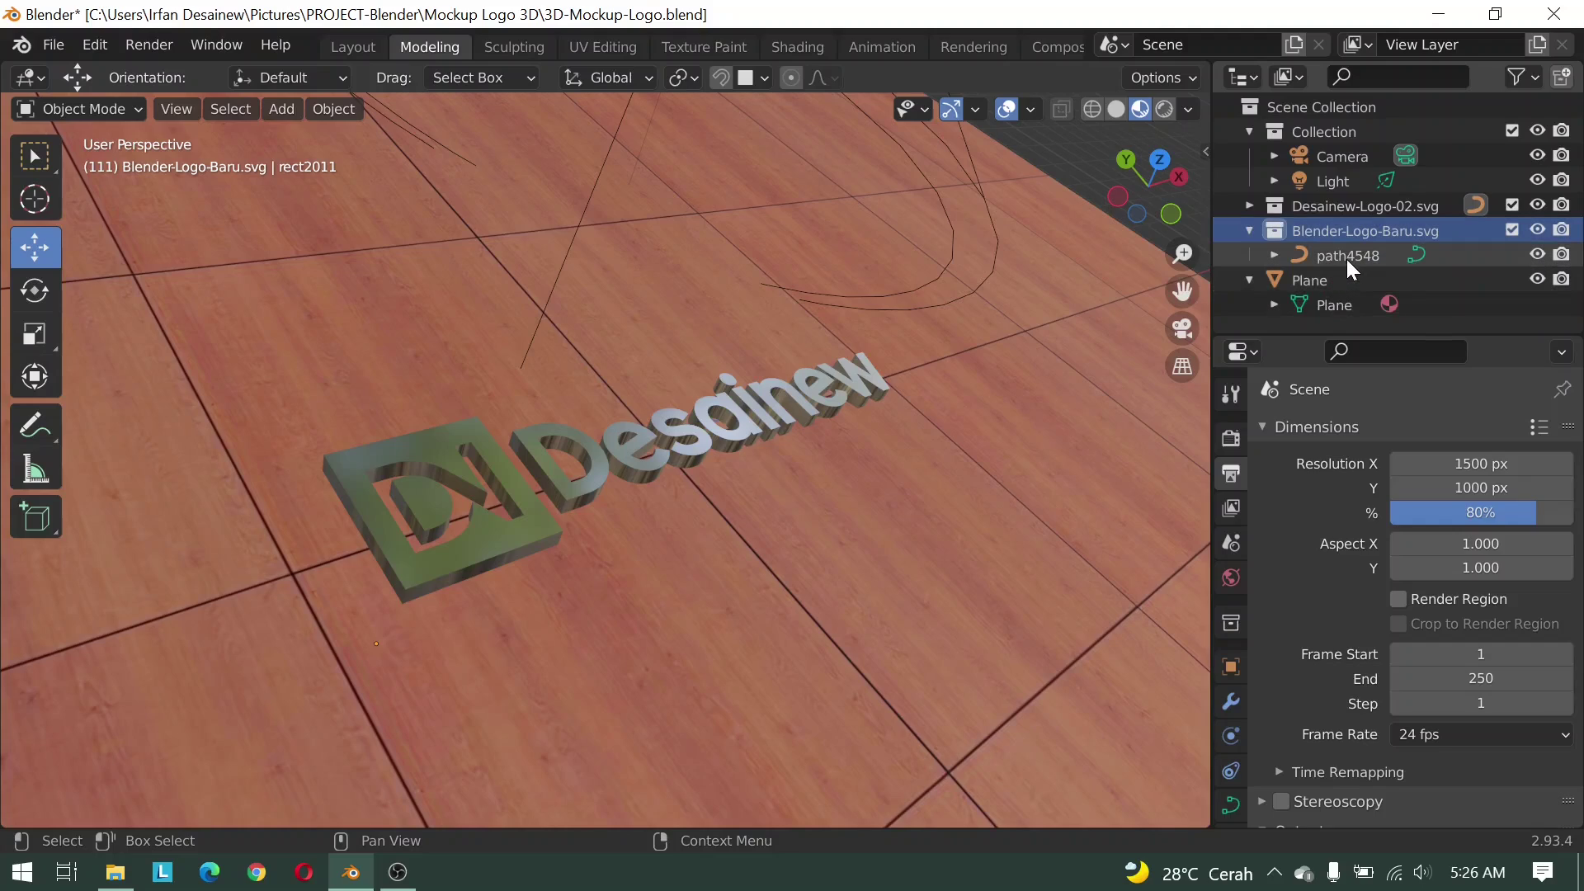
left_click(1347, 258)
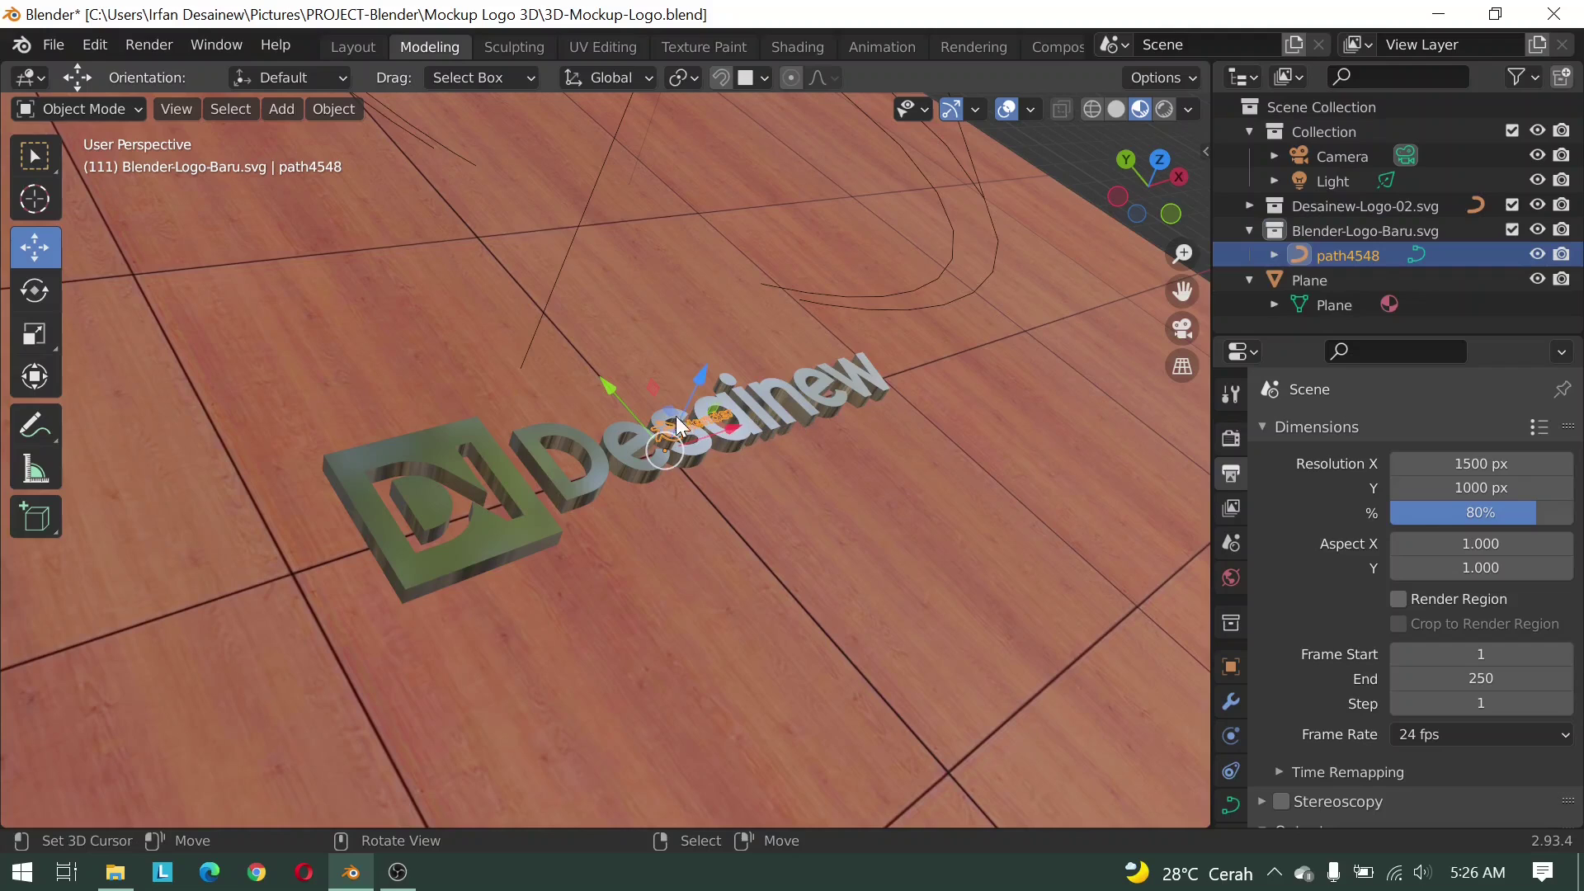
left_click_drag(696, 378, 790, 254)
mouse_move(790, 254)
middle_mouse_down()
mouse_move(724, 381)
mouse_move(810, 355)
middle_mouse_up()
left_click_drag(811, 357, 755, 363)
mouse_move(482, 428)
middle_mouse_down()
mouse_move(522, 453)
mouse_move(493, 472)
mouse_move(503, 532)
middle_mouse_up()
Delete the Desainew logo plate and reselect the path4548 curve
left_click(488, 473)
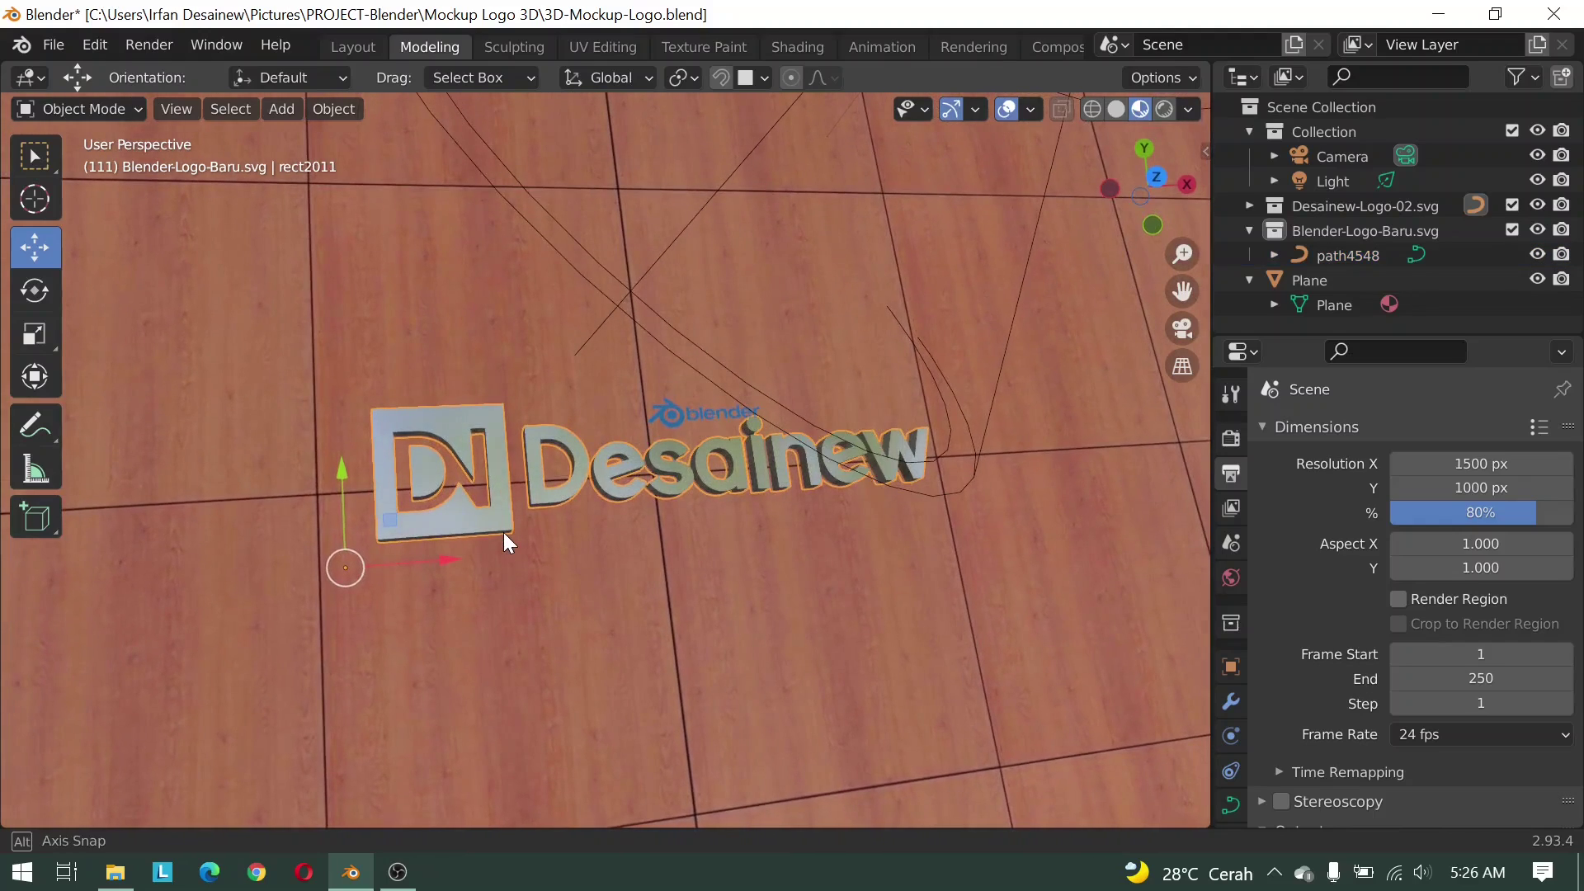
key("x")
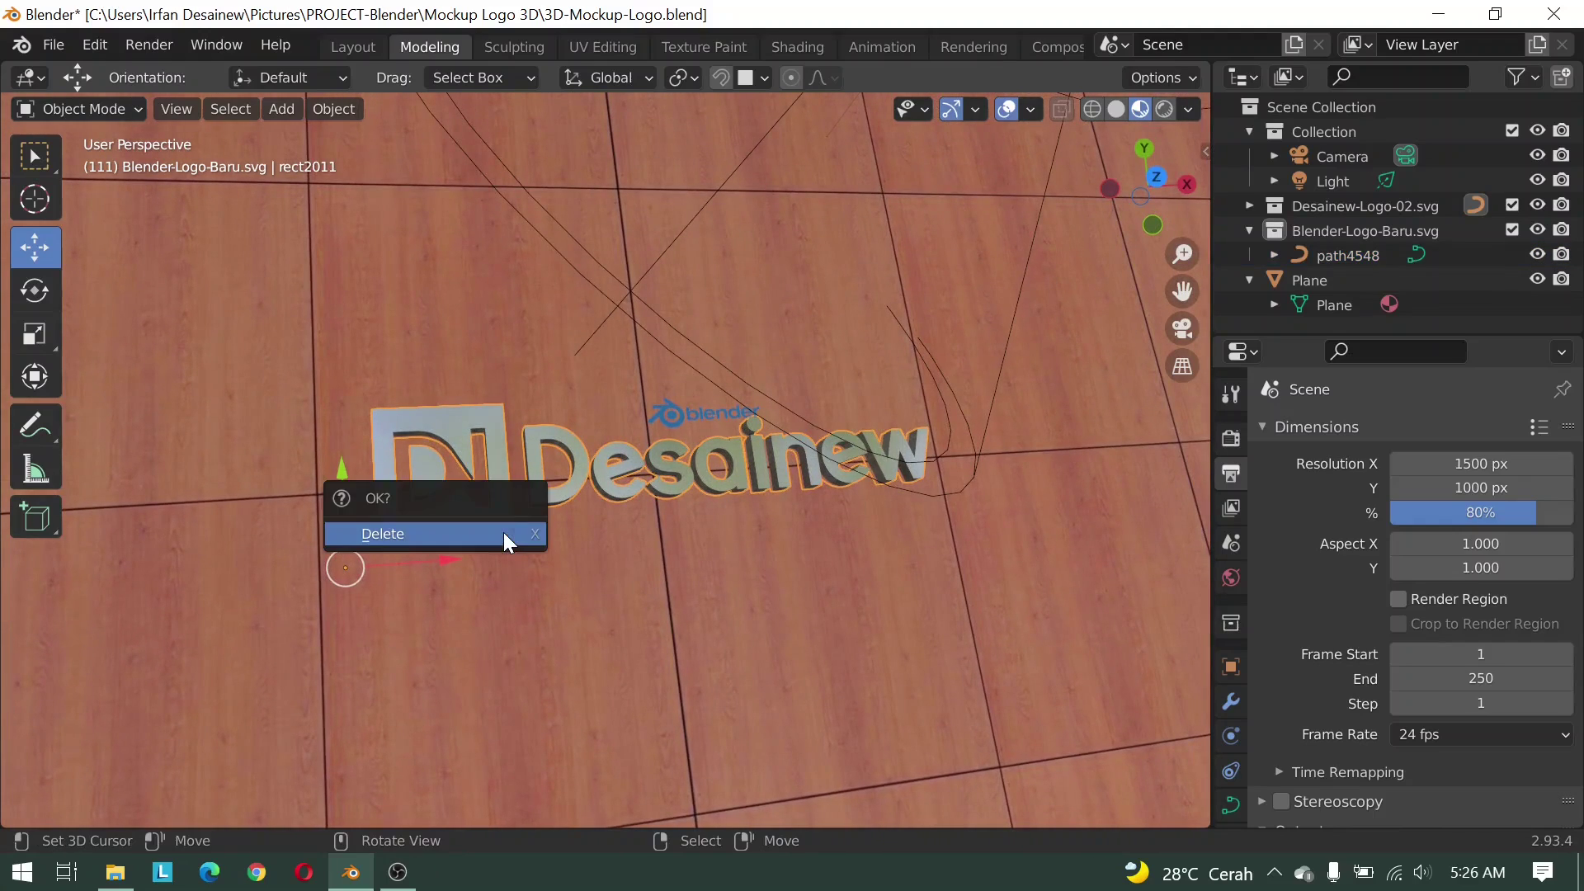
left_click(414, 532)
mouse_move(676, 444)
middle_mouse_down()
mouse_move(700, 400)
mouse_move(718, 518)
mouse_move(723, 457)
mouse_move(705, 457)
middle_mouse_up()
left_click(678, 368)
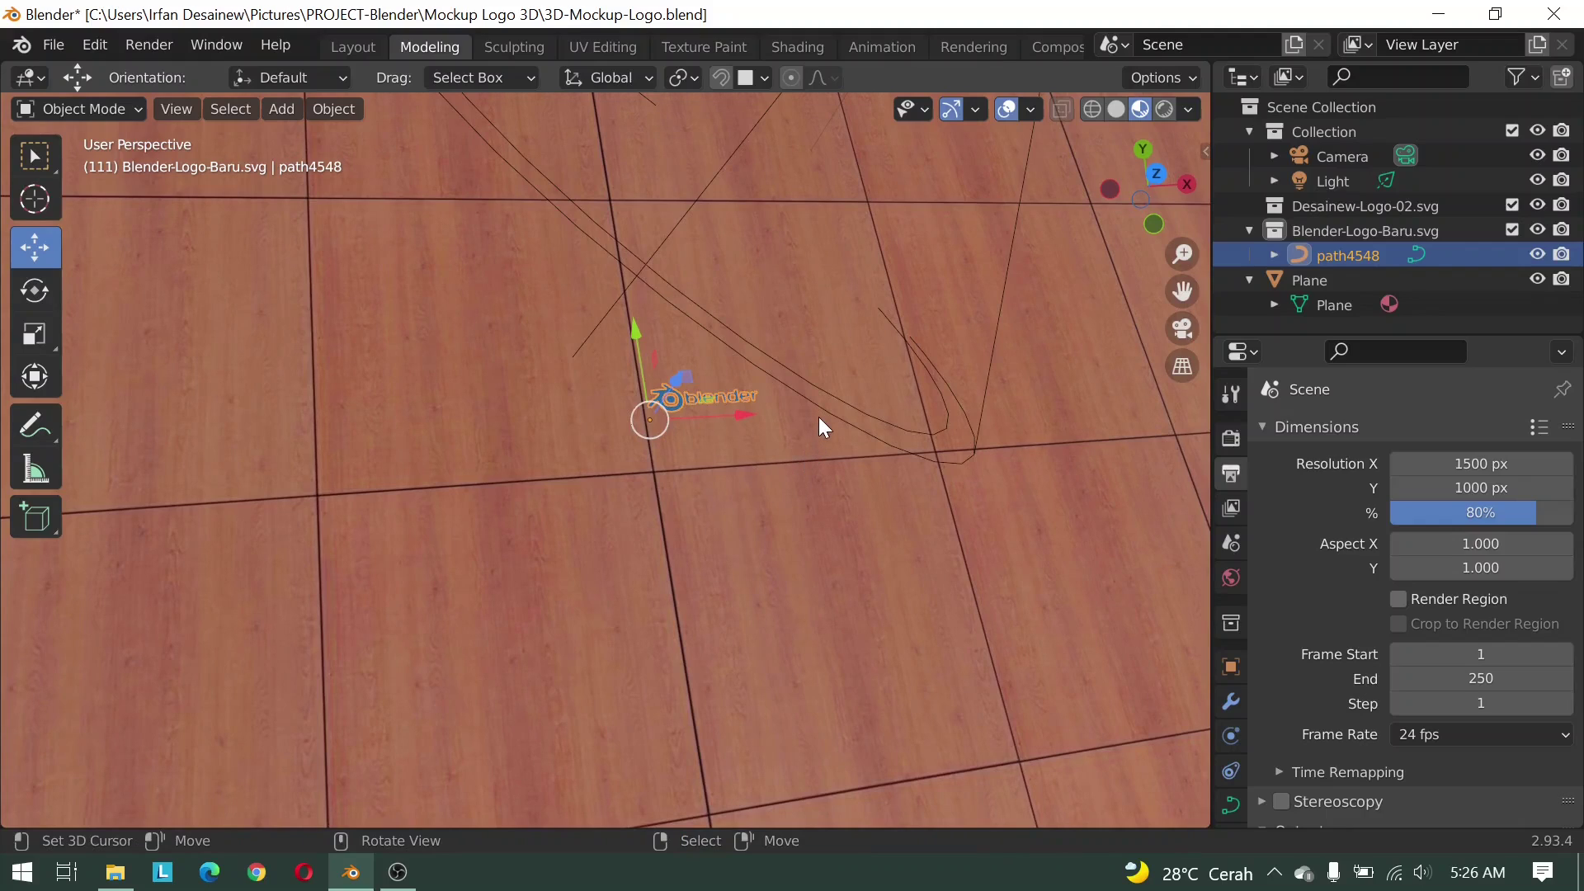
Scale the Blender logo up about 3.2 times and look through the scene camera
key("s")
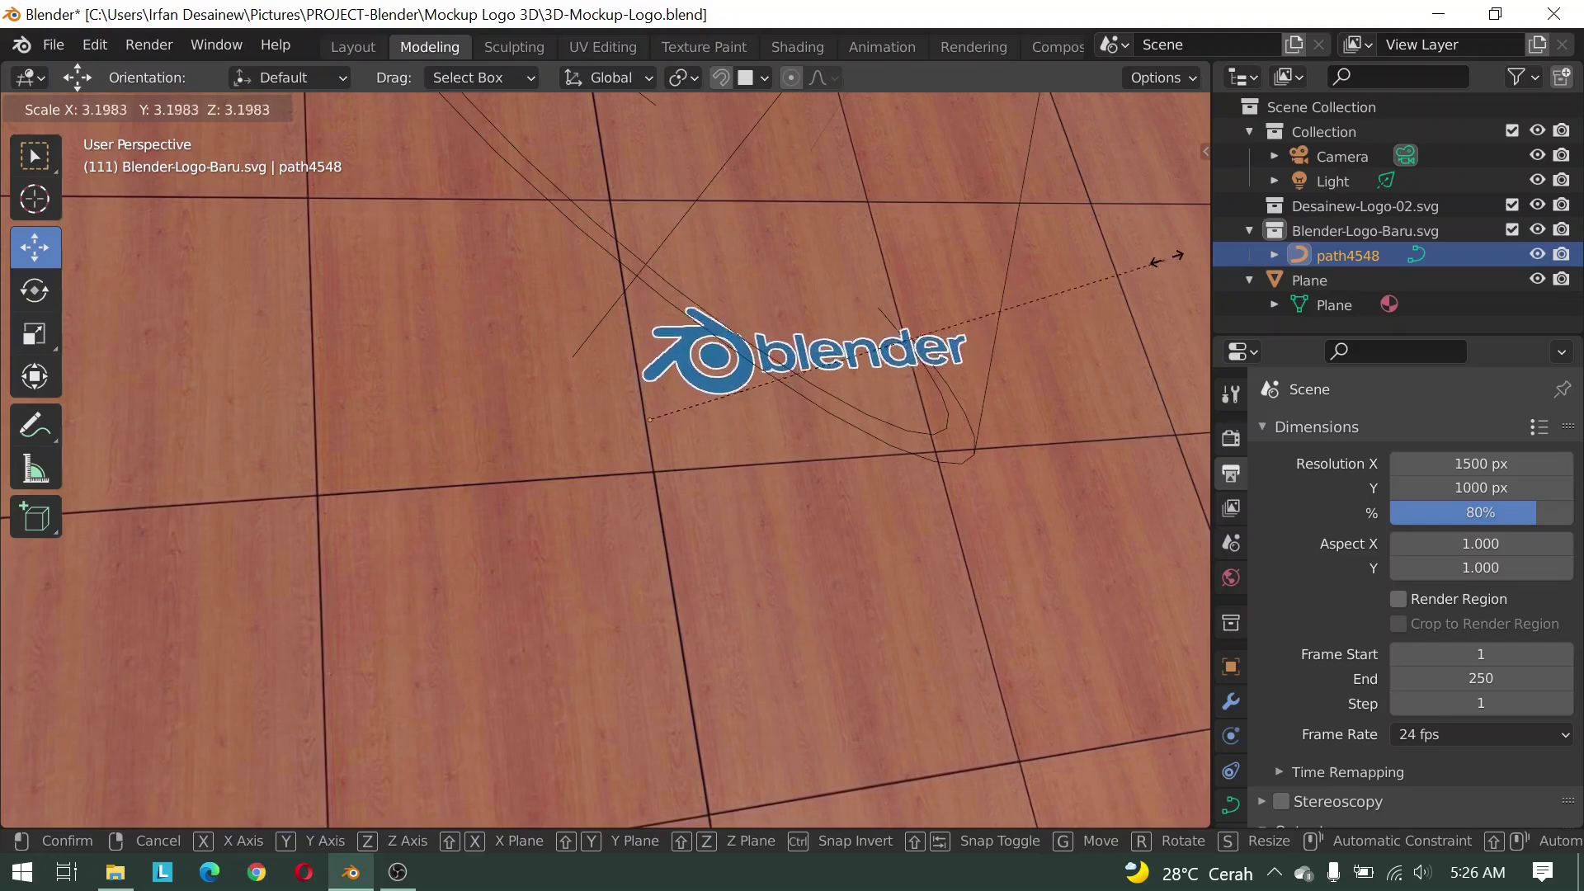
left_click(1201, 229)
mouse_move(761, 396)
middle_mouse_down()
mouse_move(703, 489)
mouse_move(710, 548)
middle_mouse_up()
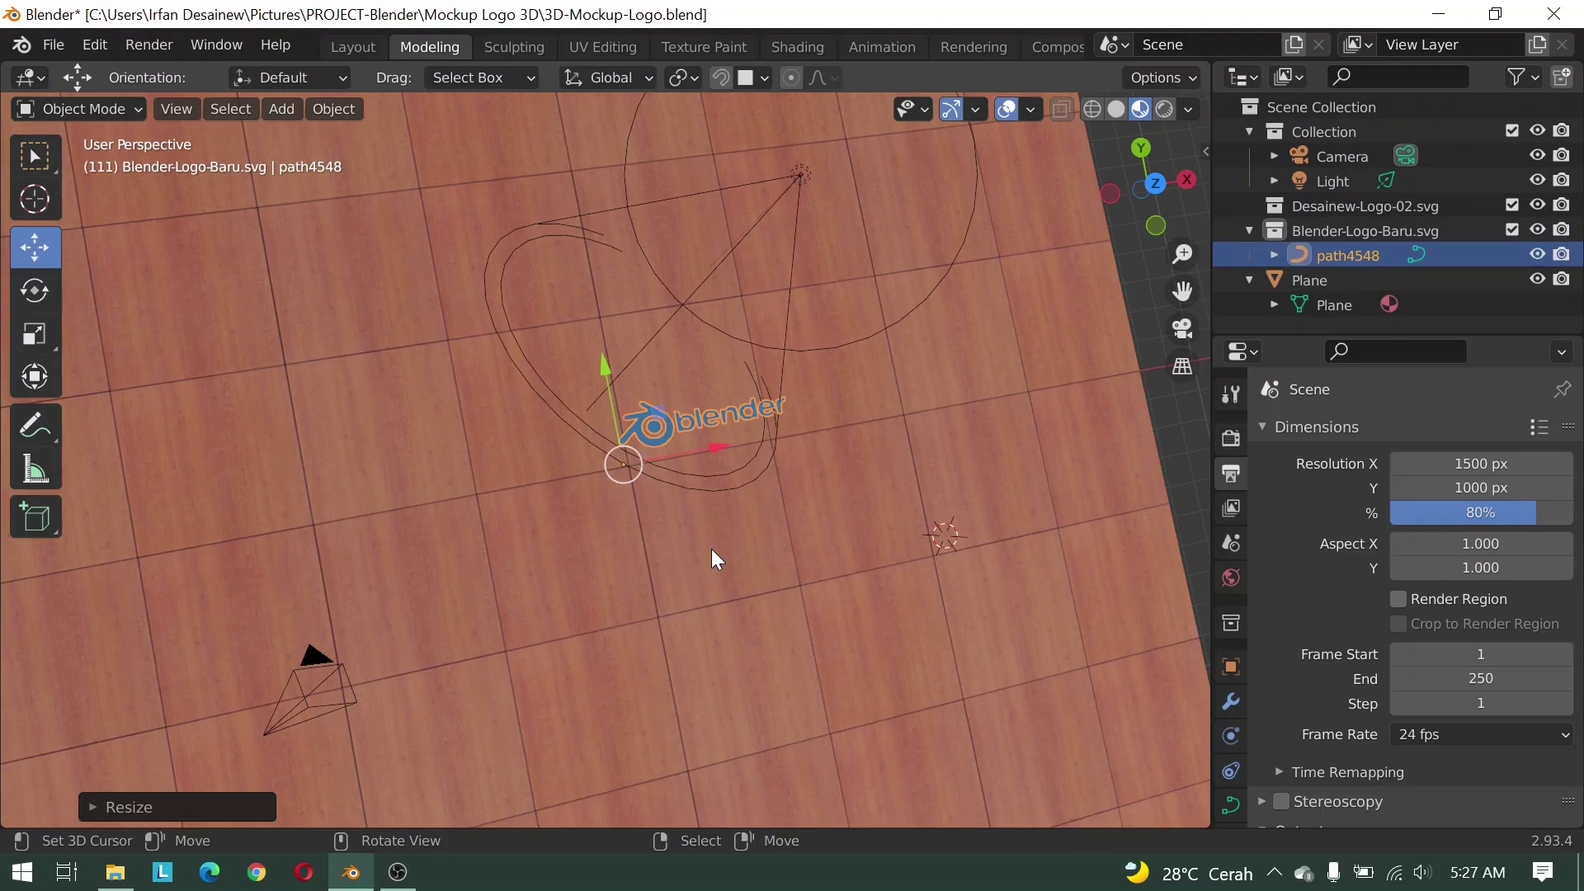
key("KP_0")
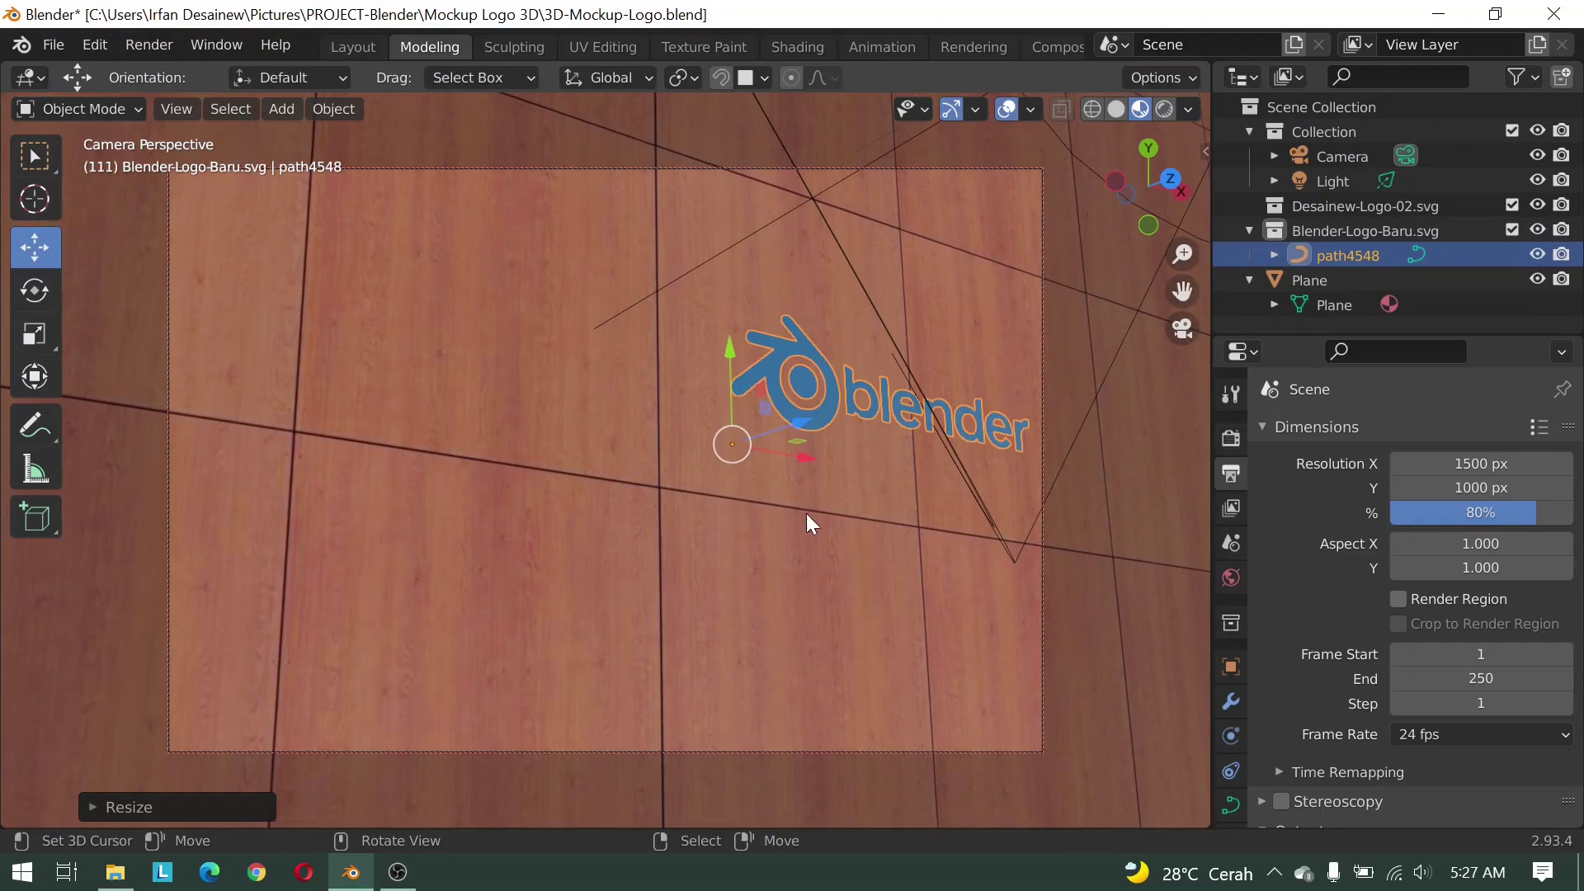
Move the logo into the upper-left of the camera frame and enlarge it
left_click_drag(810, 461, 383, 464)
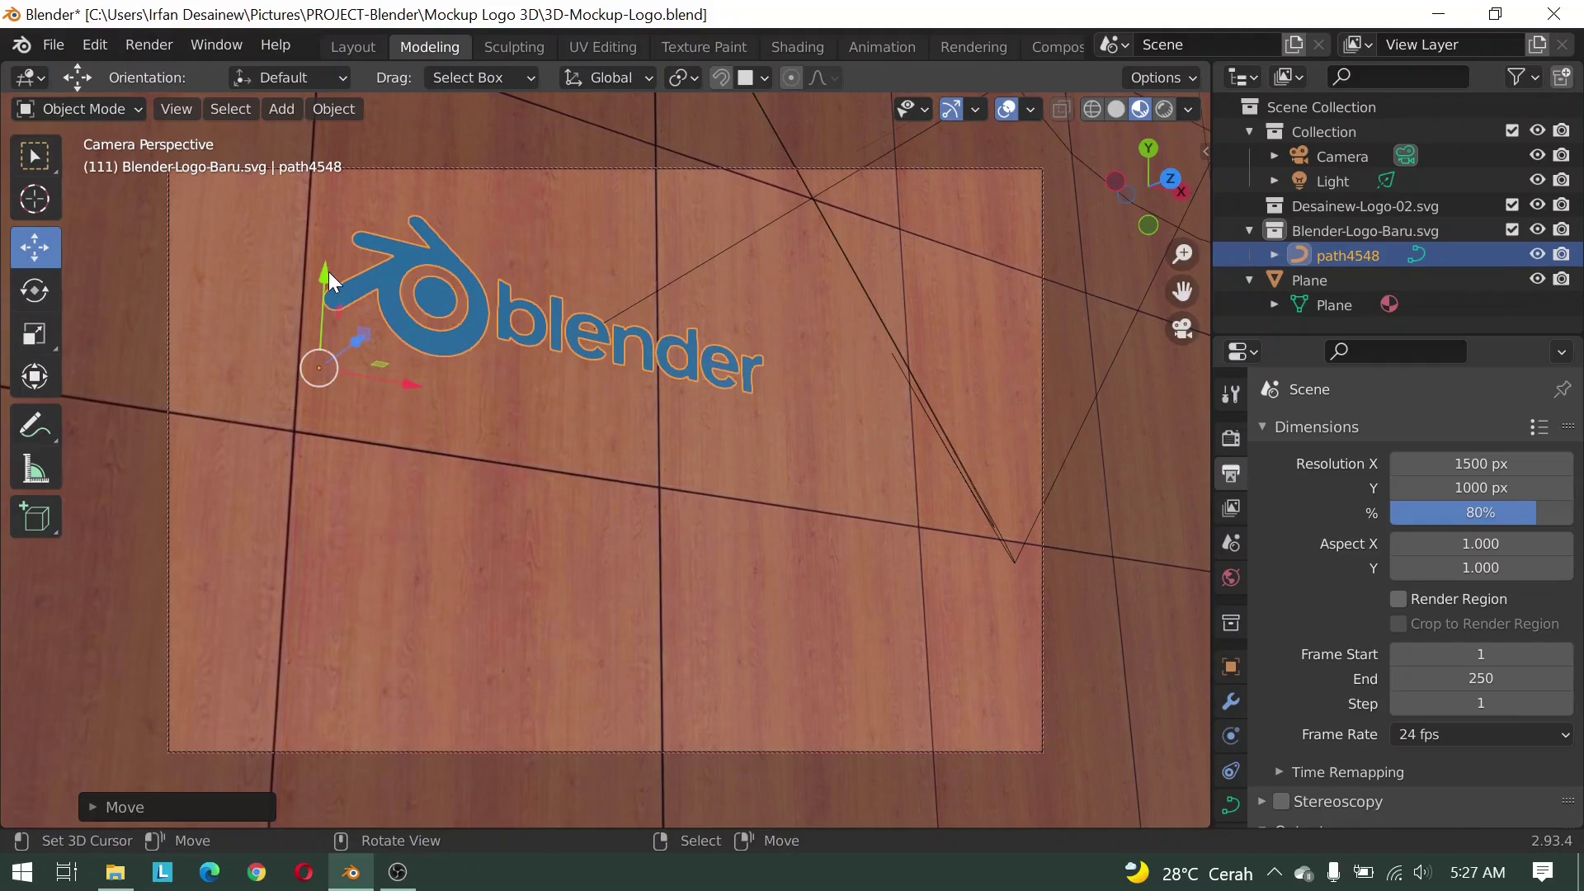
left_click_drag(328, 271, 352, 462)
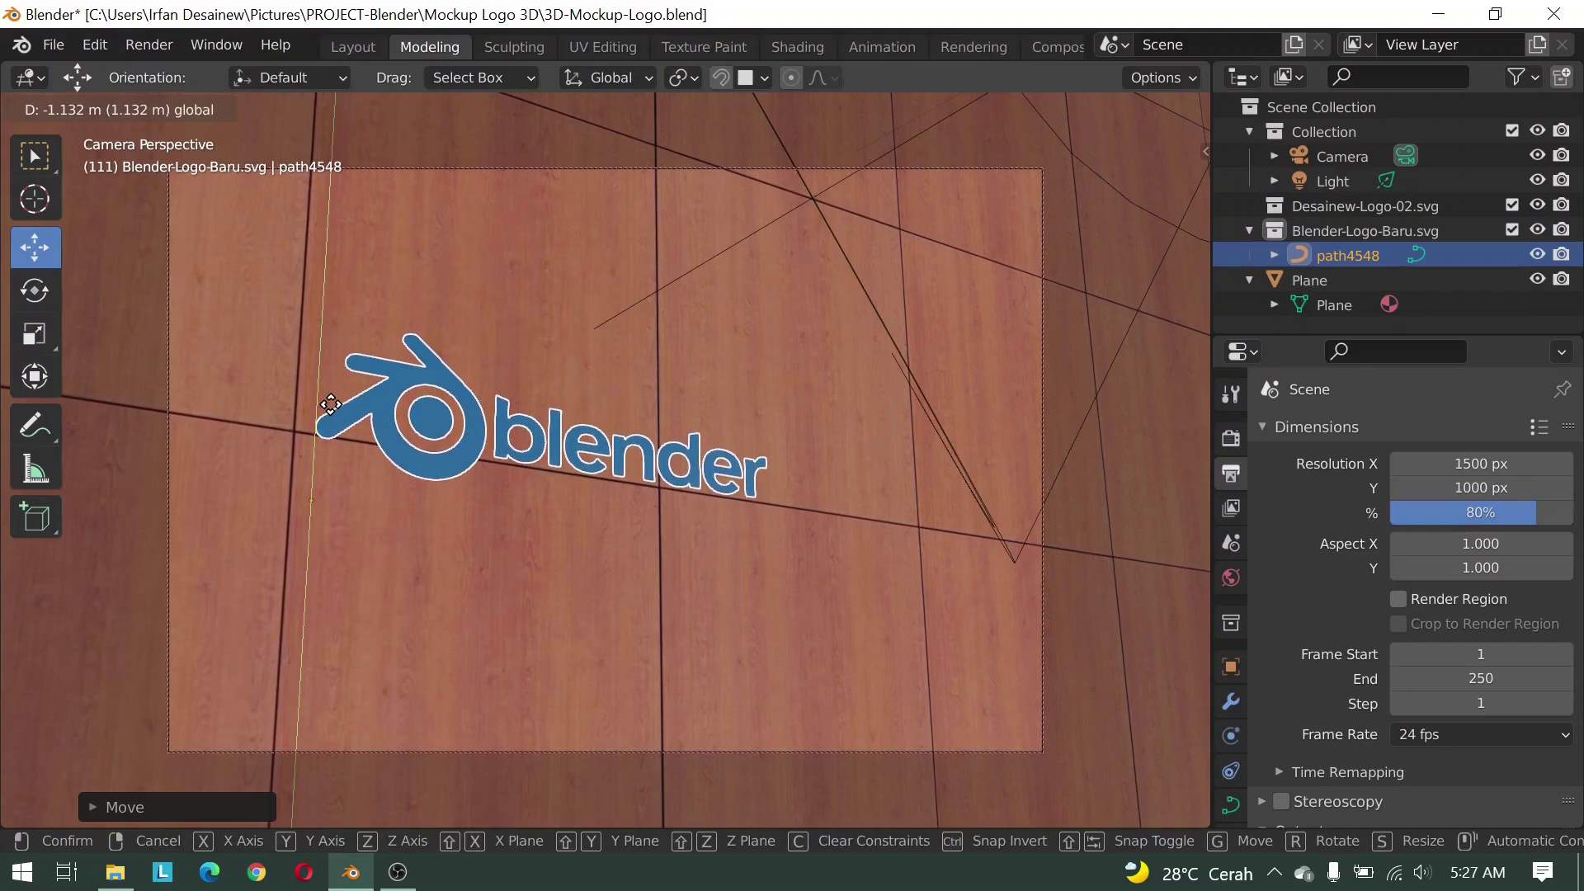
left_click_drag(402, 512, 443, 512)
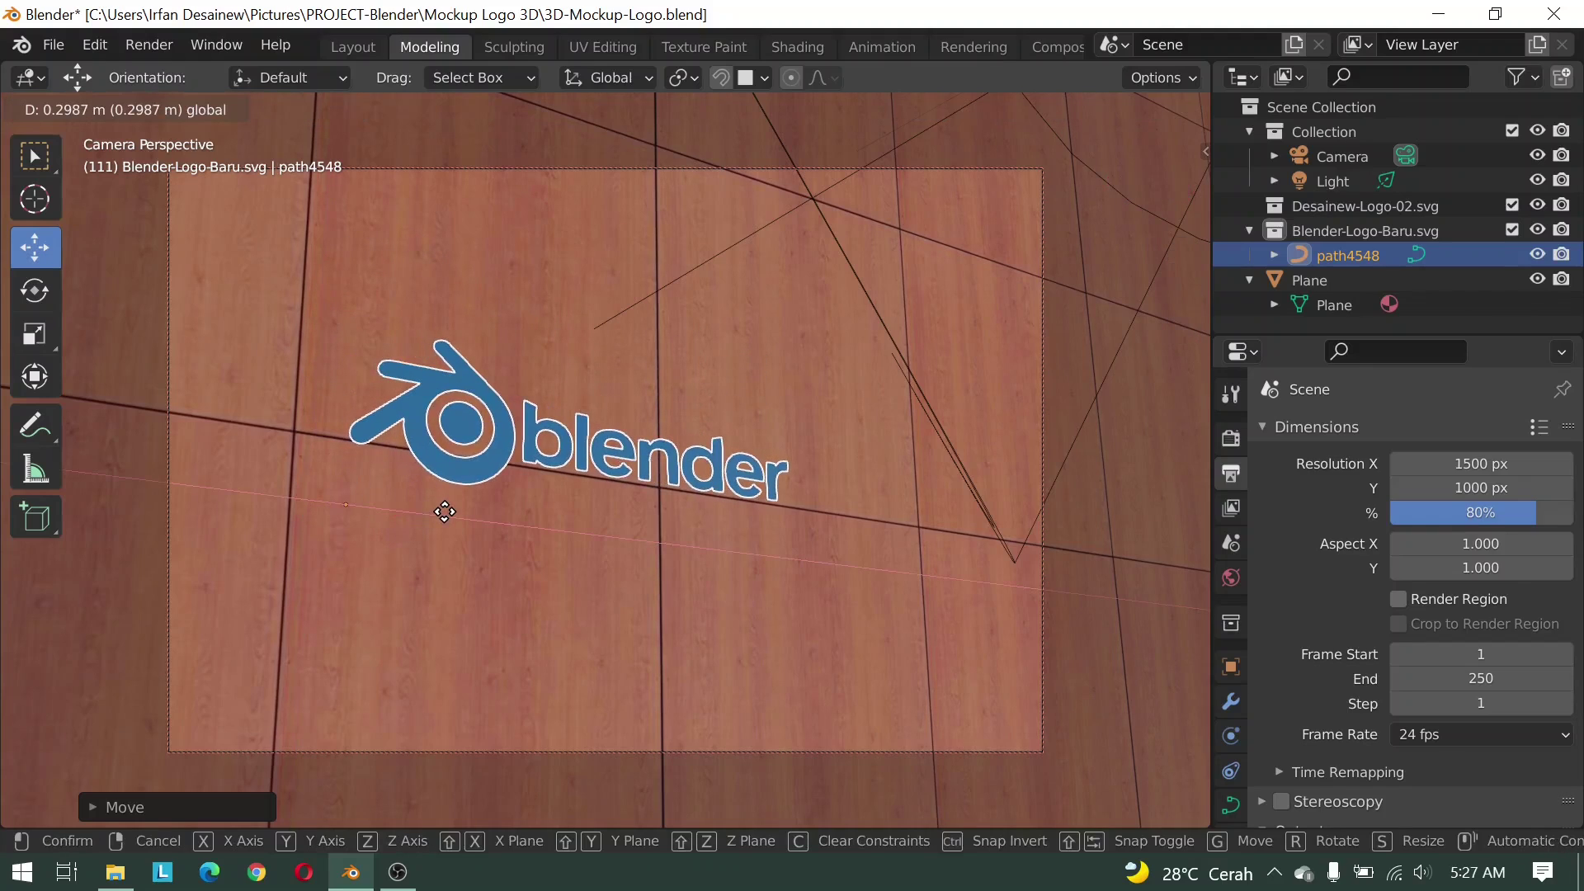
mouse_move(343, 412)
left_mouse_down()
mouse_move(402, 547)
mouse_move(387, 525)
left_mouse_up()
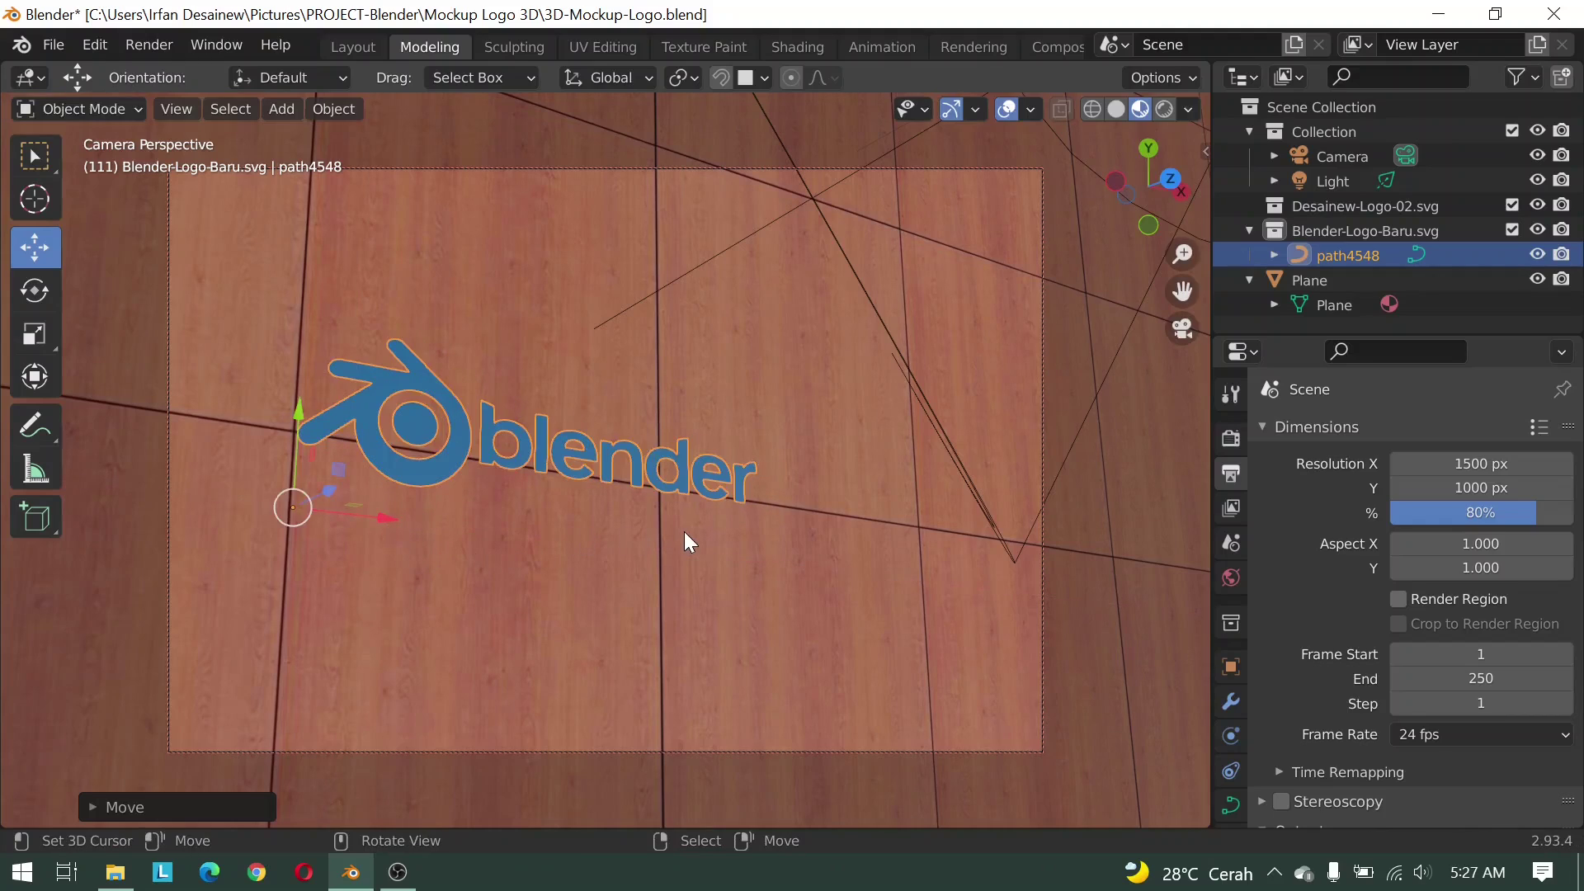
key("s")
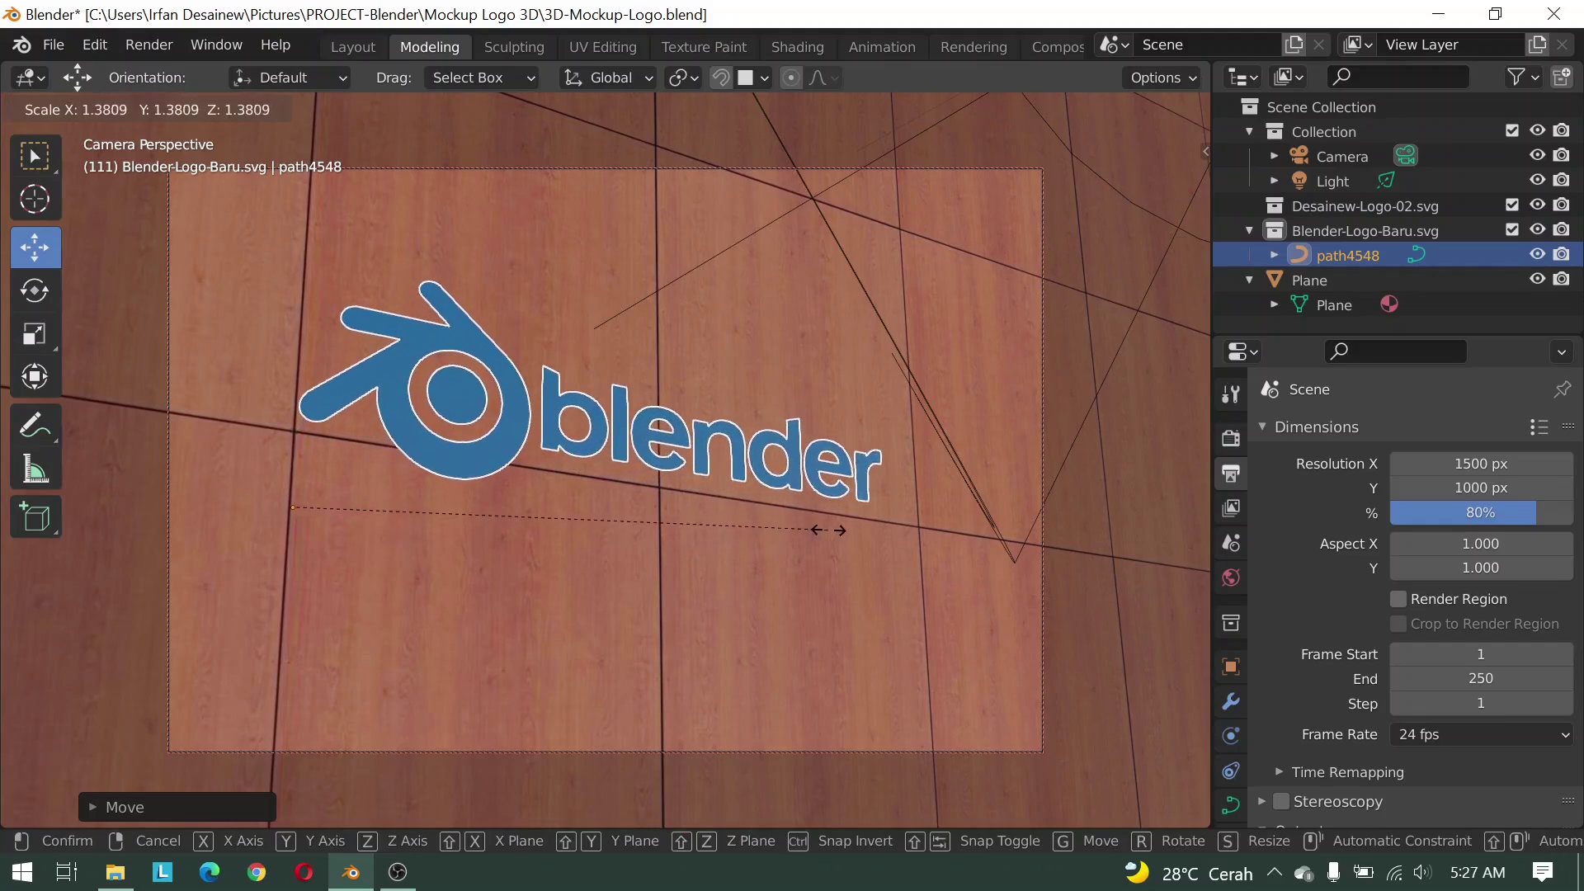
left_click(828, 530)
Fine-tune the logo's position along Y and its height, back in camera view
key("g")
key("y")
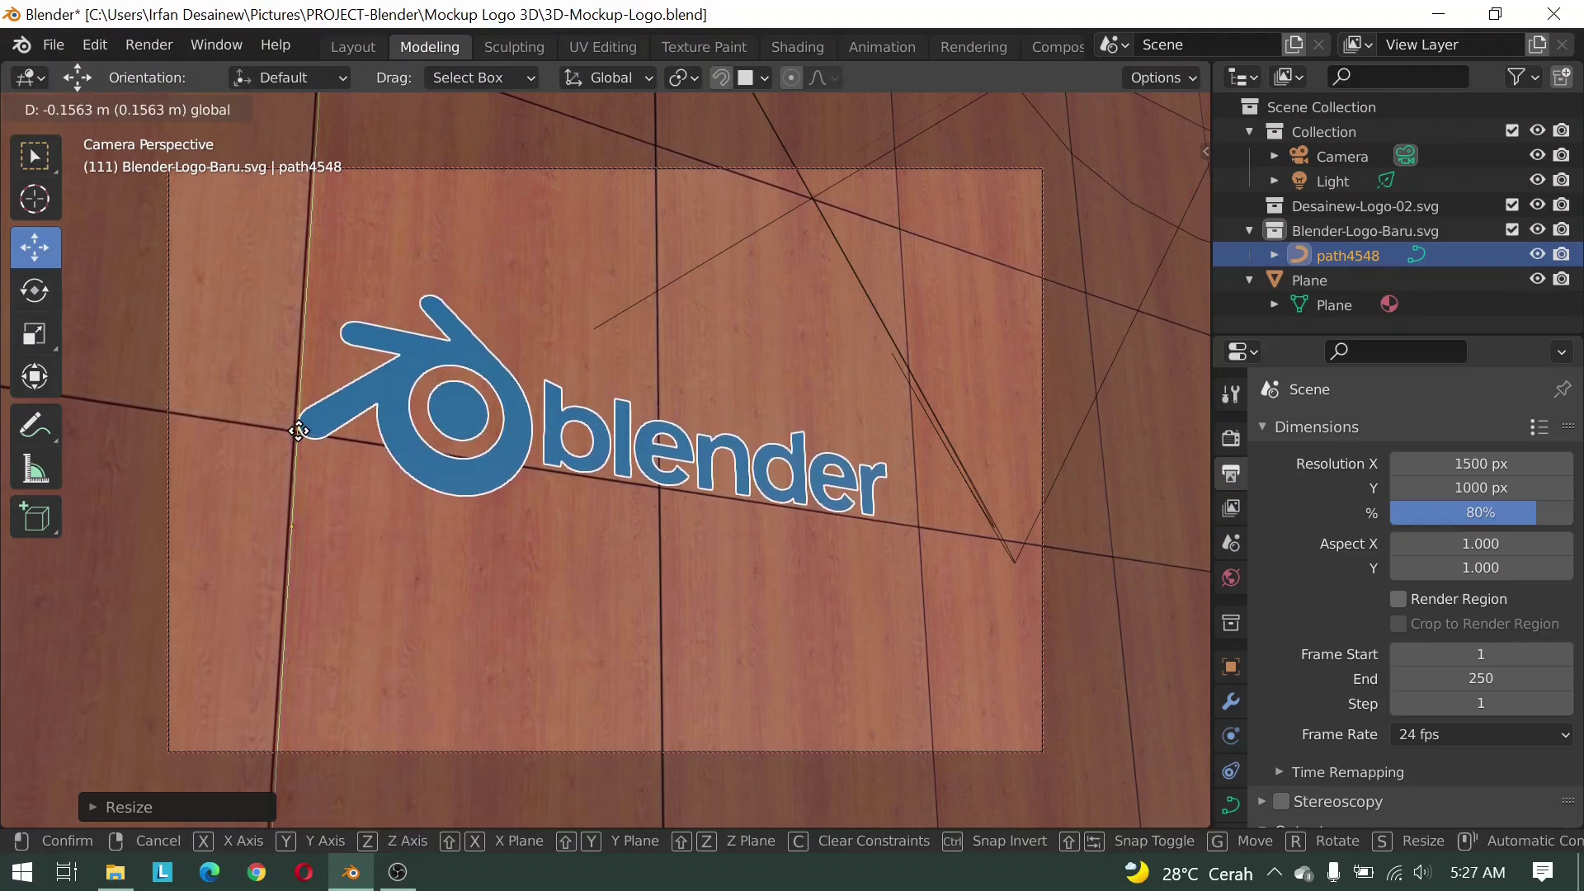
left_click(299, 430)
mouse_move(371, 458)
middle_mouse_down()
mouse_move(493, 521)
mouse_move(622, 365)
mouse_move(603, 406)
middle_mouse_up()
left_click_drag(648, 390, 612, 419)
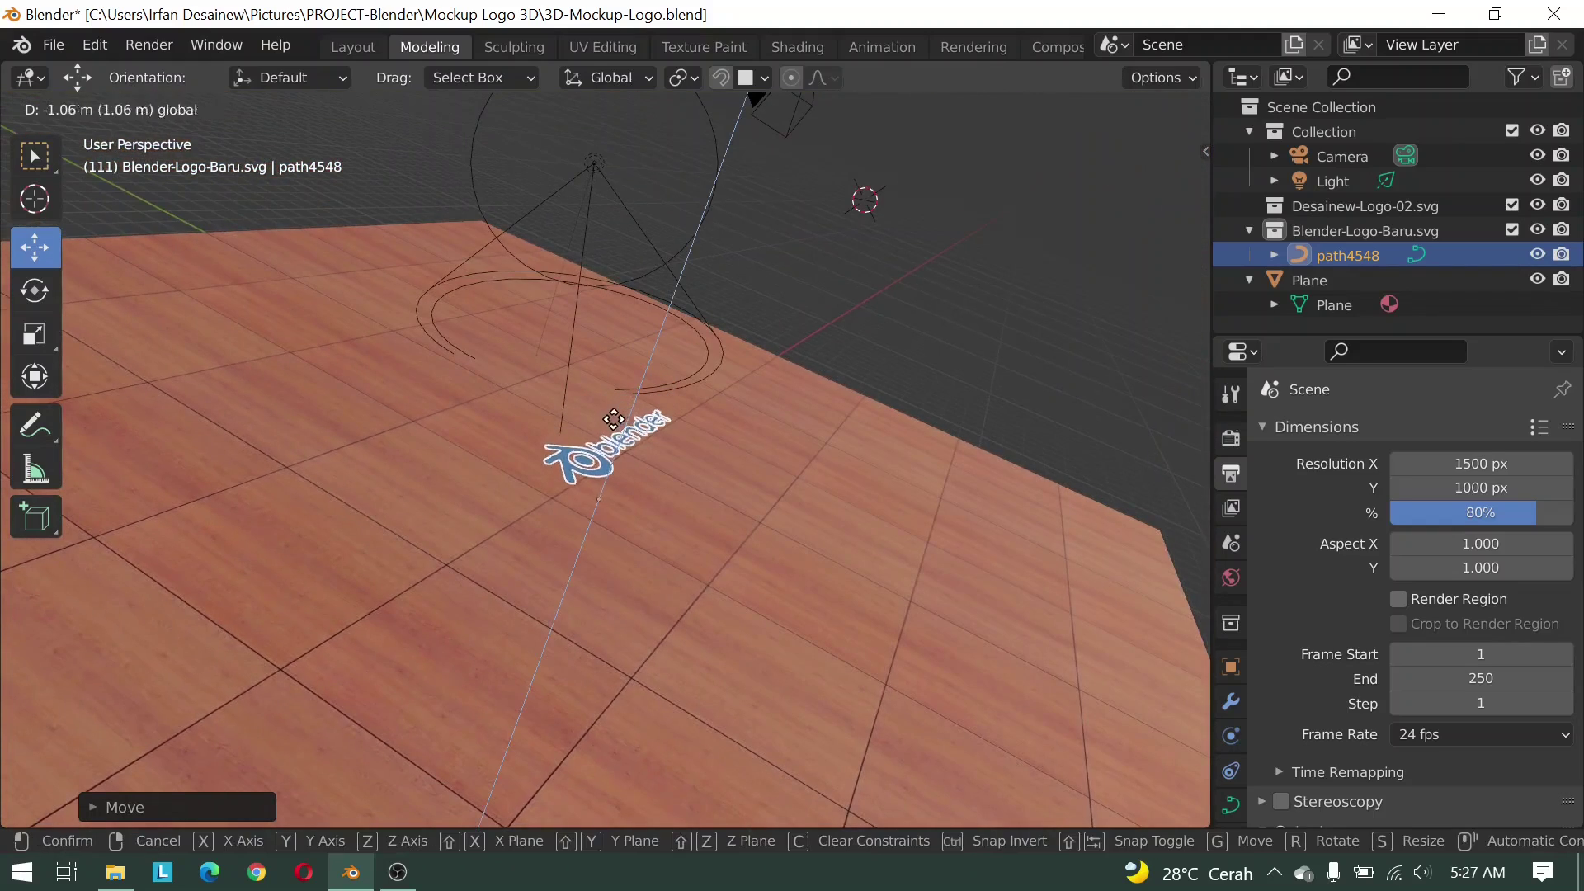
key("KP_0")
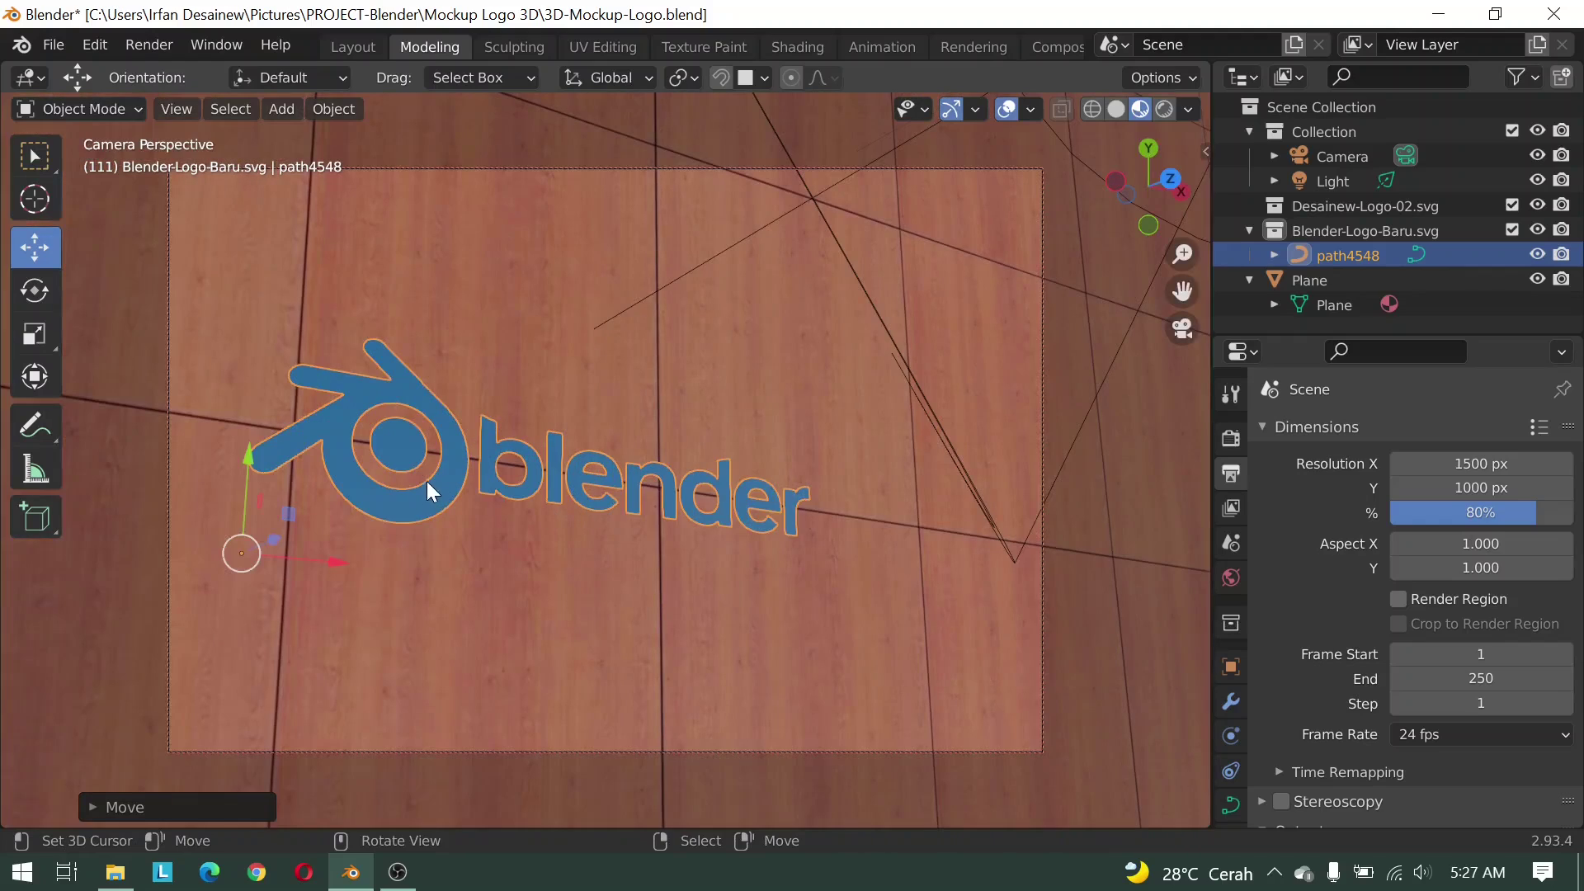
left_click_drag(353, 548, 416, 561)
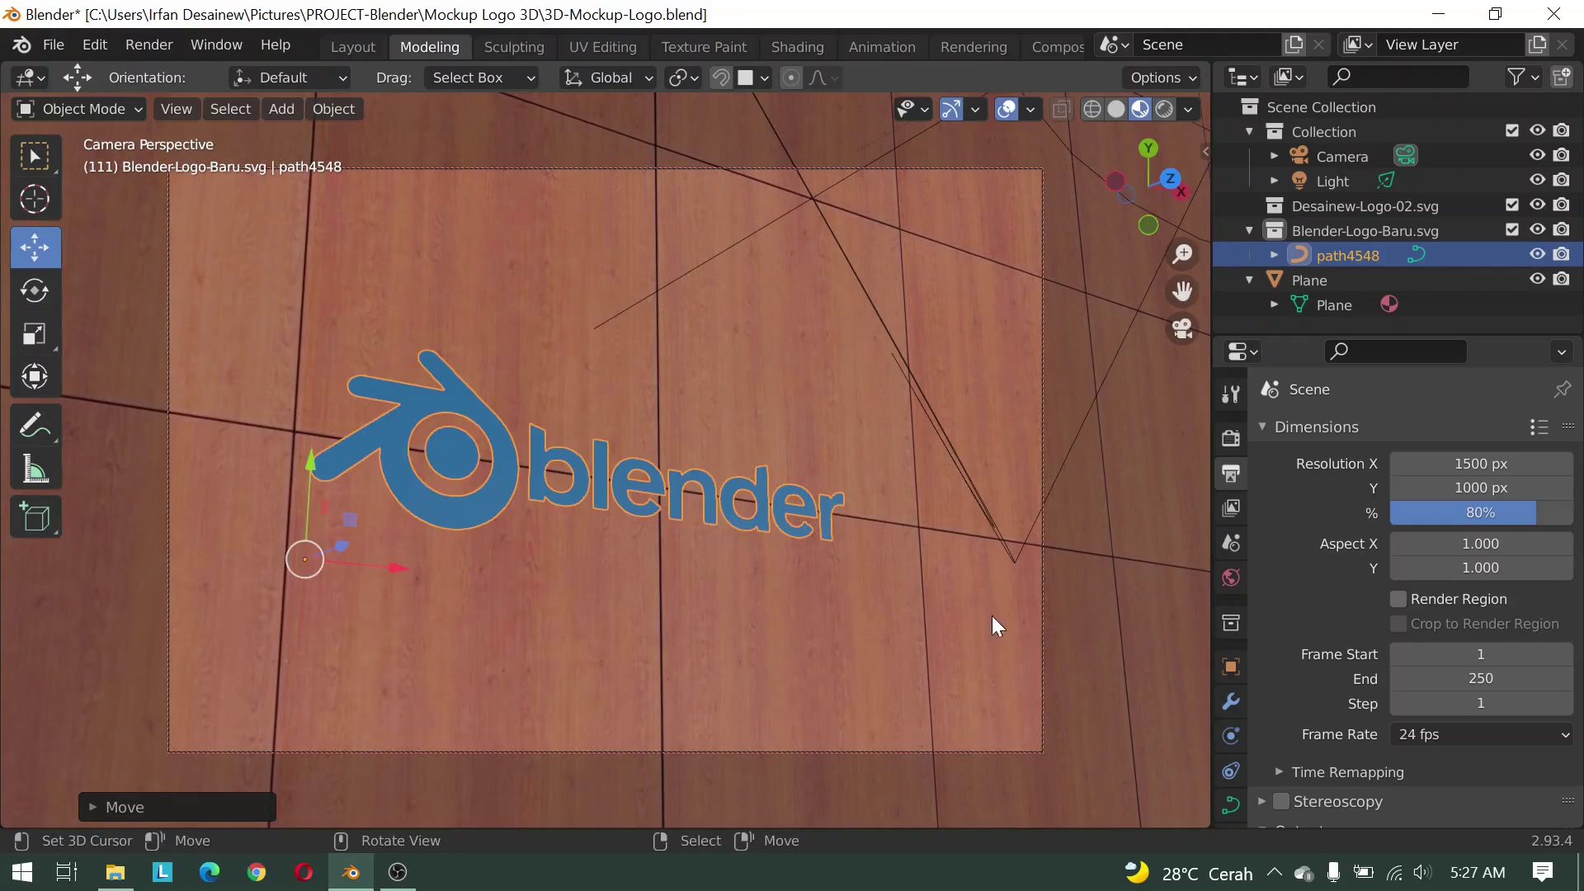
scroll(1289, 619, "down", 2)
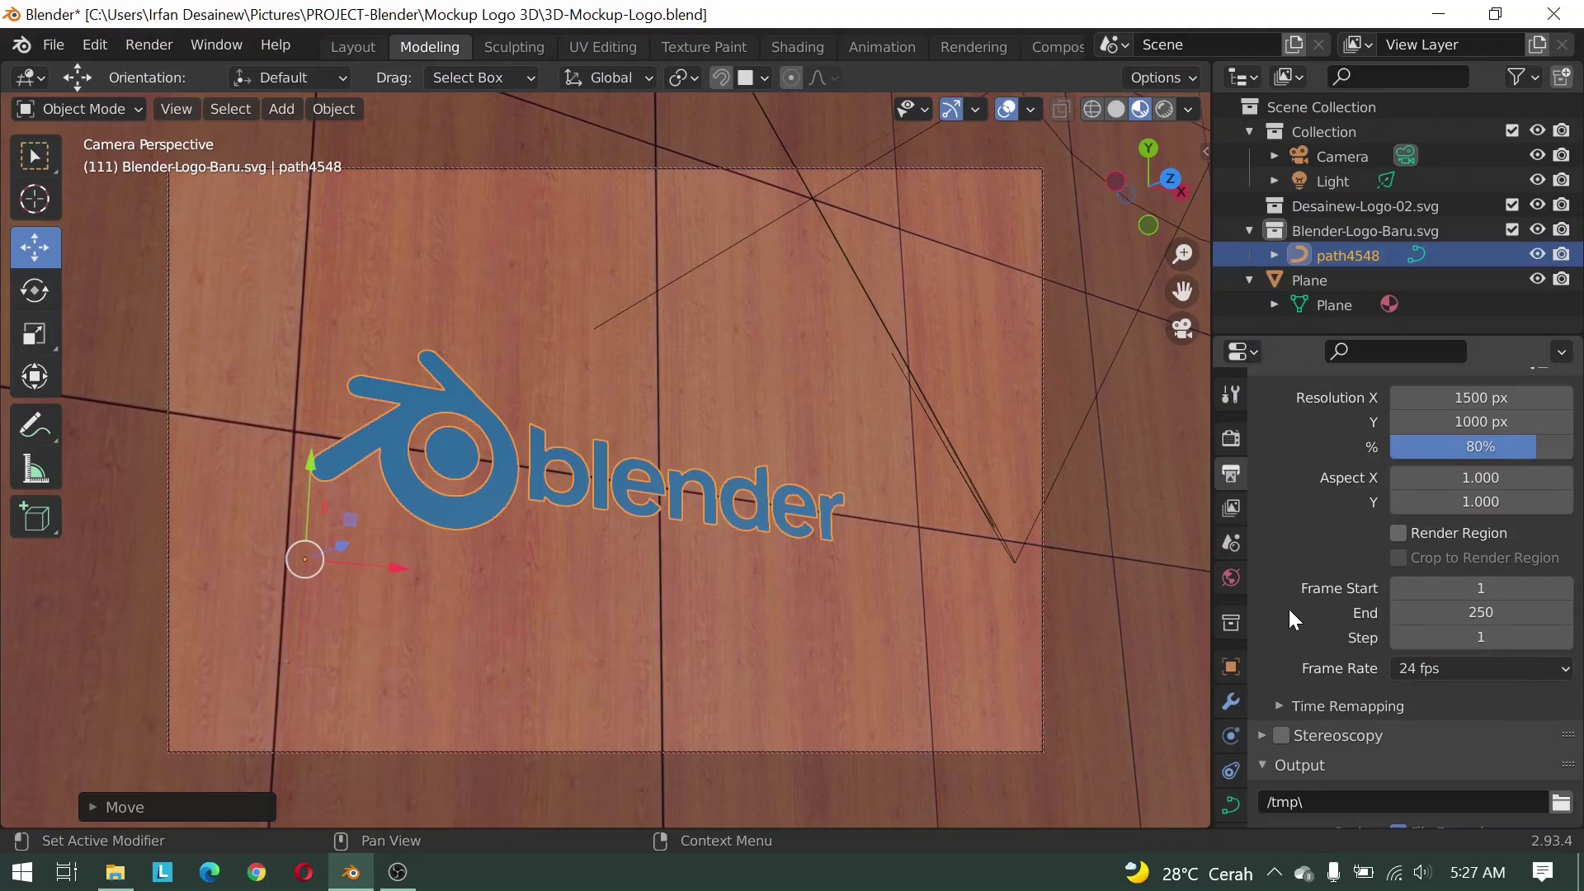
scroll(1293, 619, "down", 1)
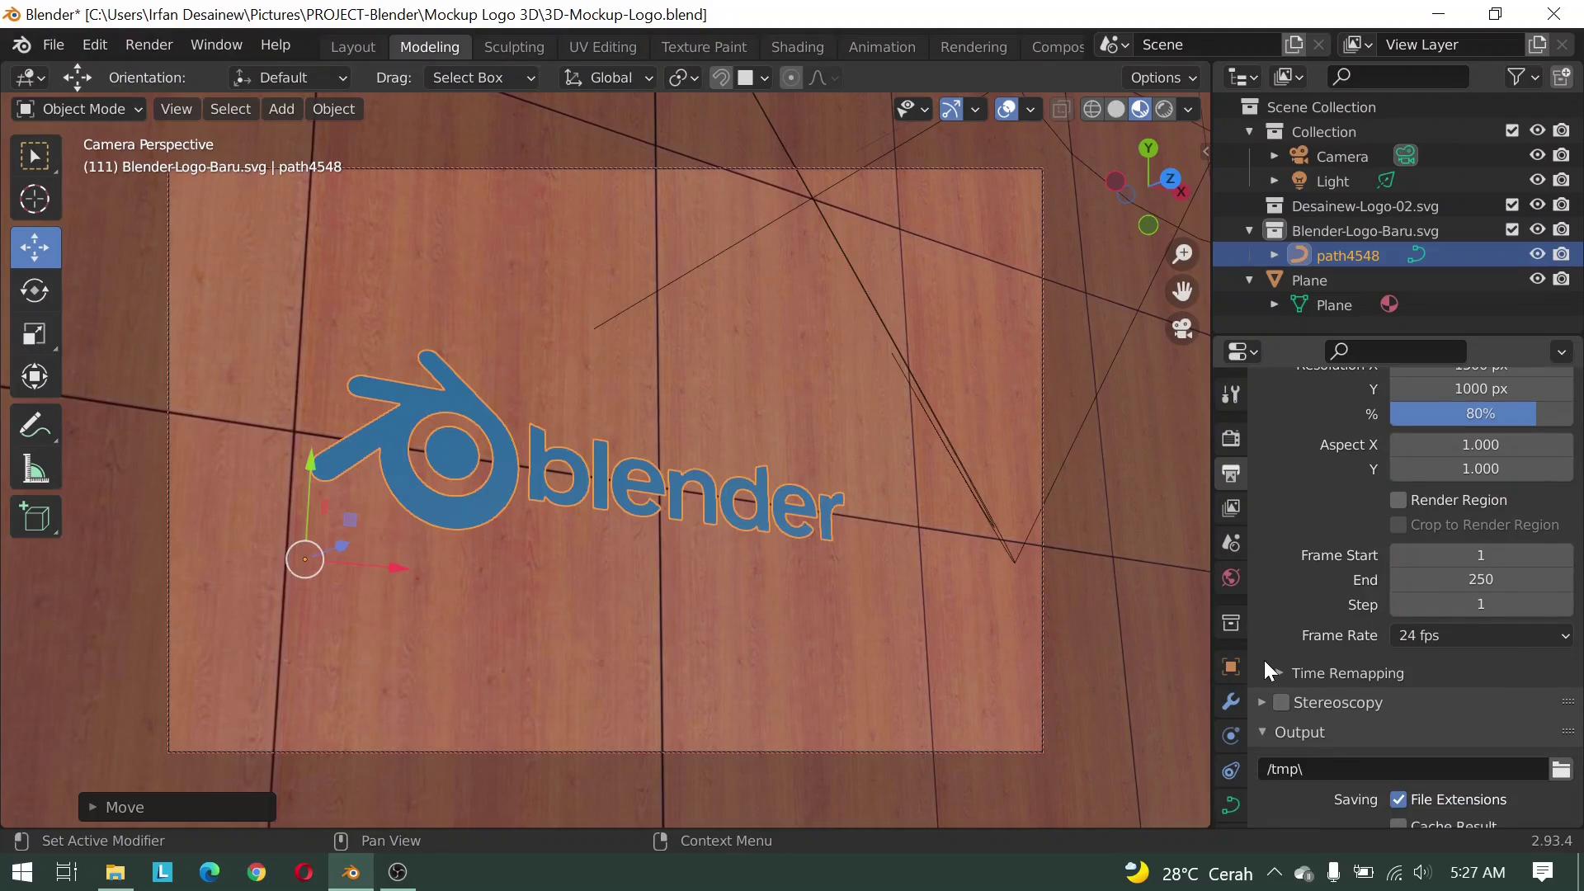
scroll(1239, 768, "down", 1)
scroll(1239, 788, "down", 1)
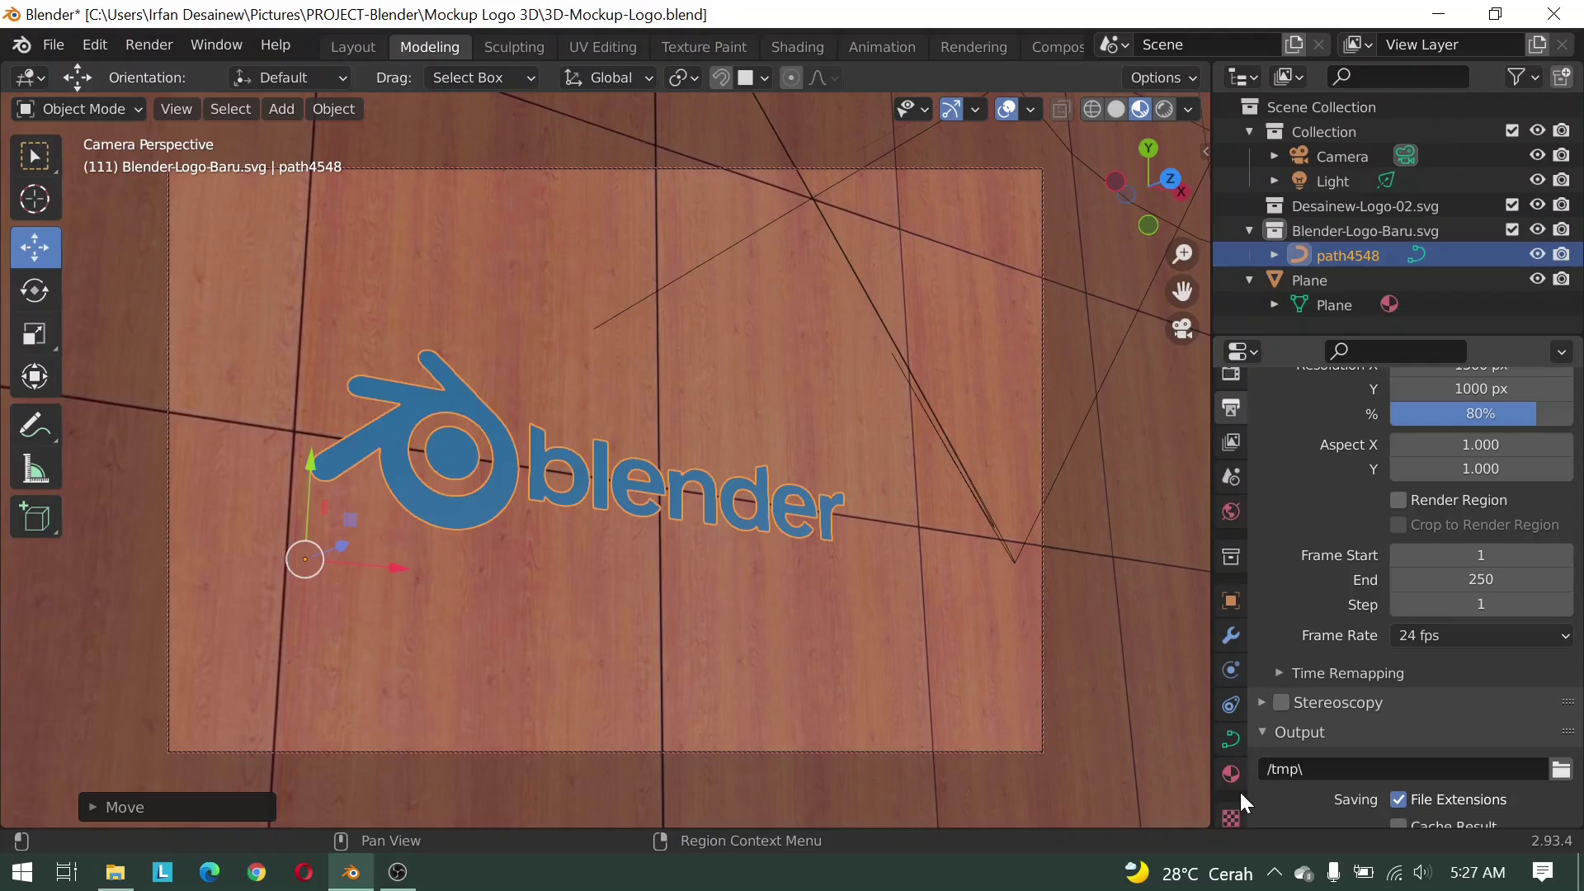
Set the logo curve's Geometry Extrude to 0.1 m
left_click(1233, 747)
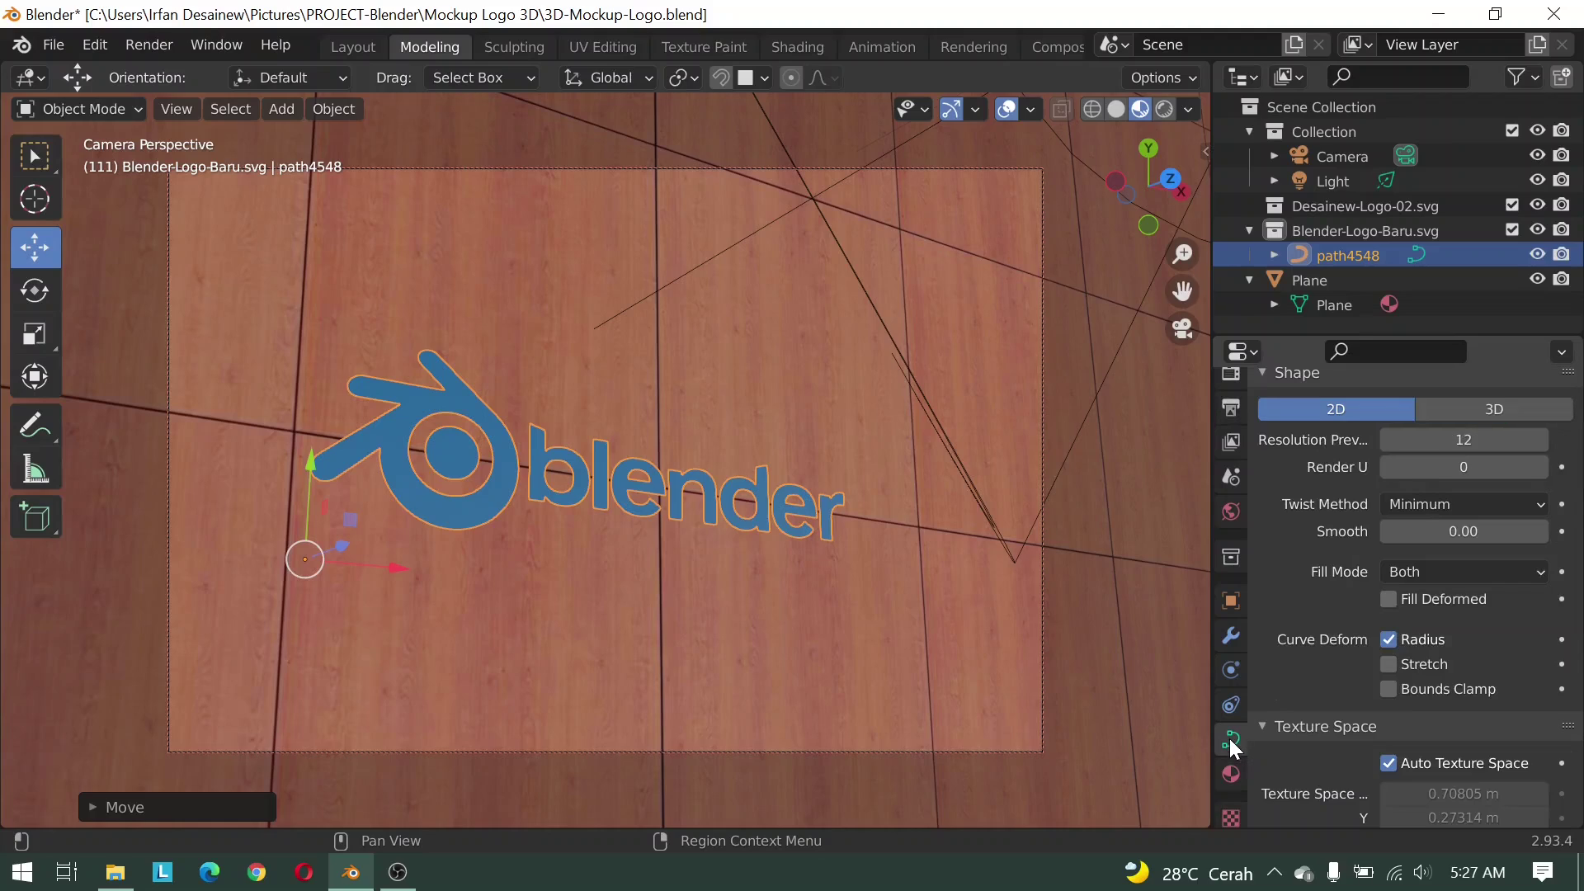
scroll(1296, 606, "down", 3)
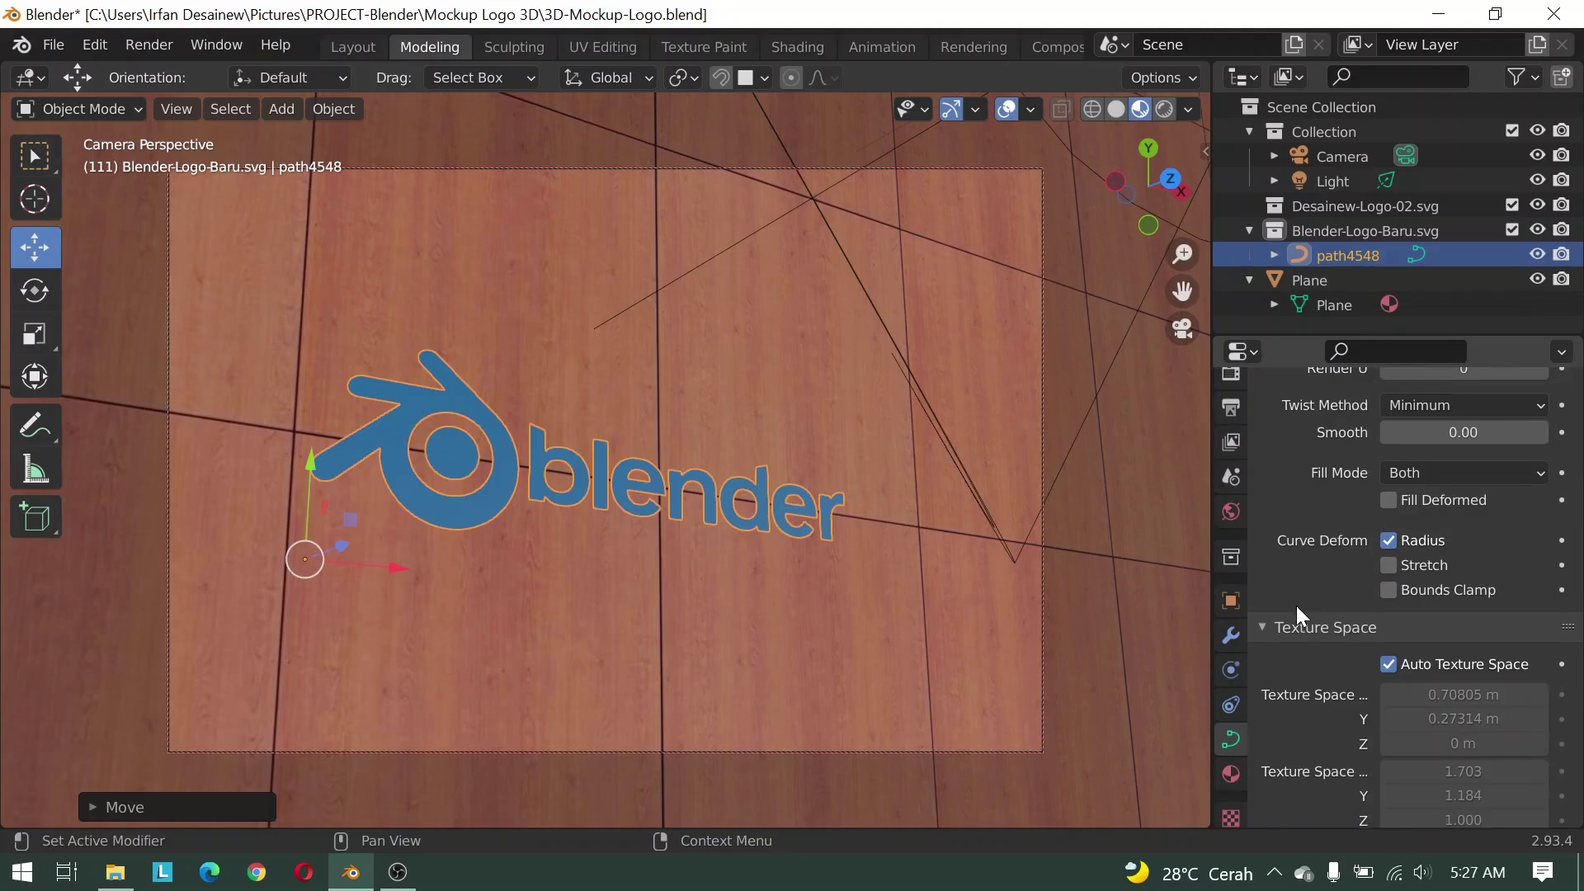
scroll(1296, 607, "down", 5)
scroll(1295, 611, "down", 1)
scroll(1295, 615, "down", 2)
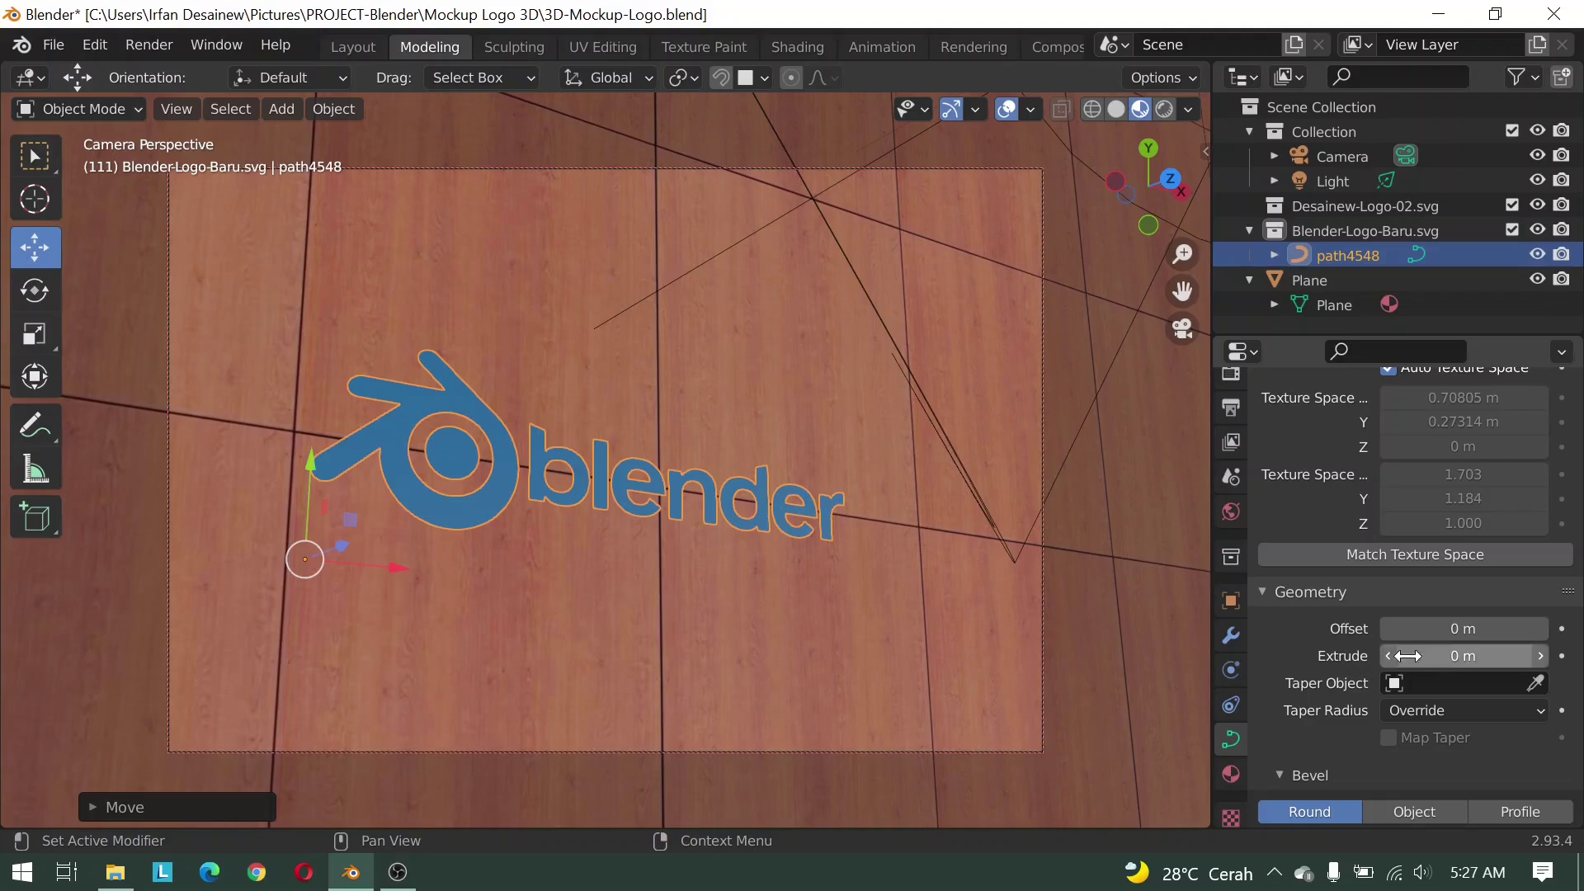
left_click(1440, 657)
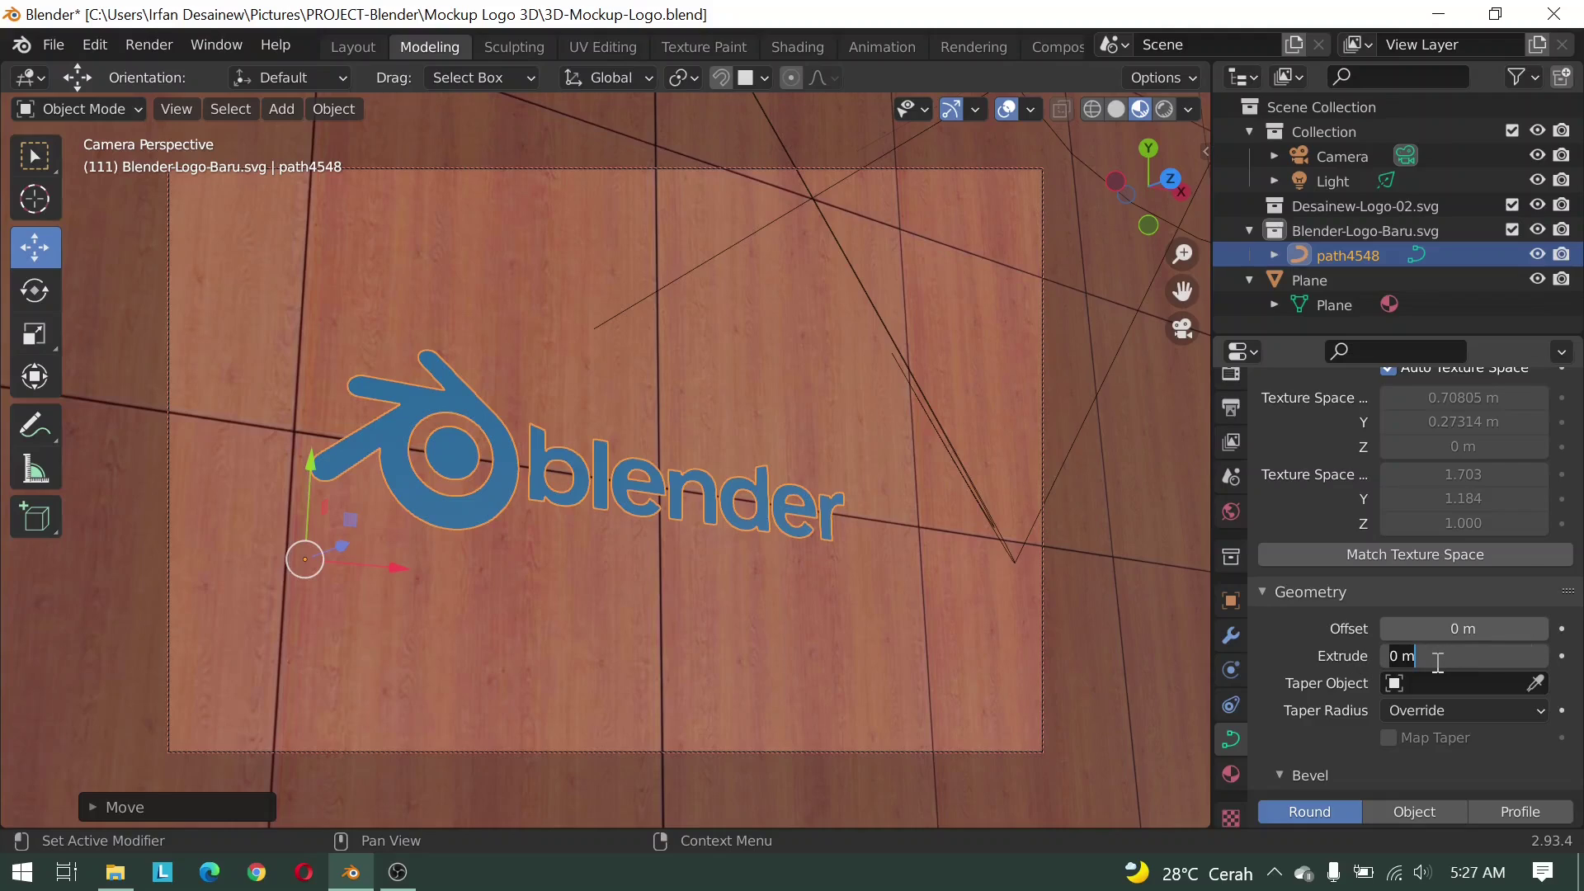
type("0.1")
key("Return")
scroll(1434, 660, "up", 1)
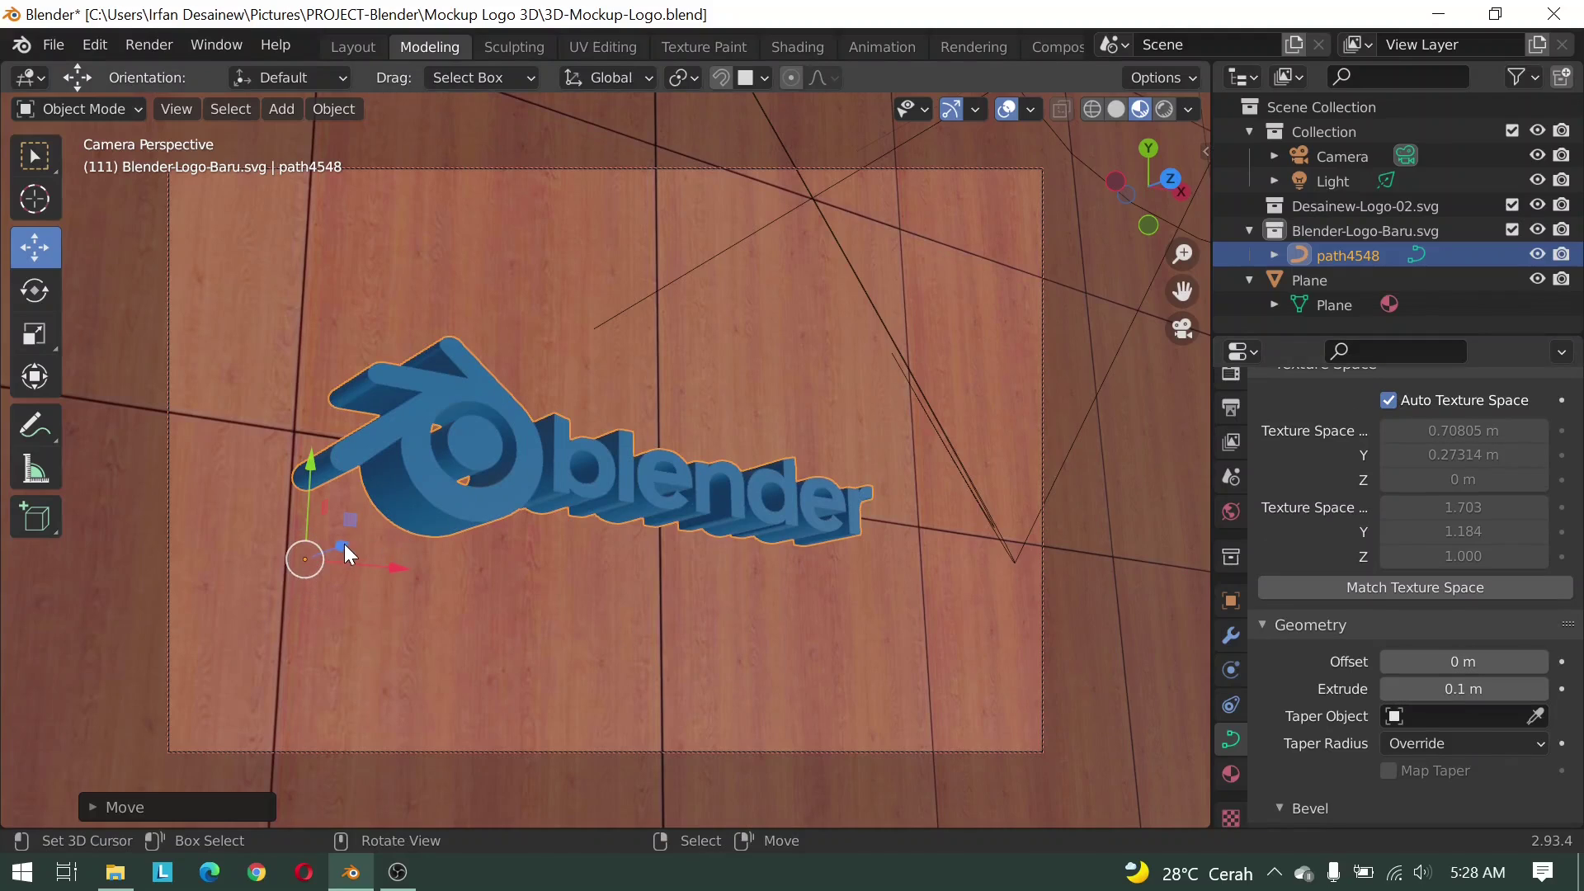
Move the extruded logo along Z and adjust its size within the camera frame
key("g")
key("z")
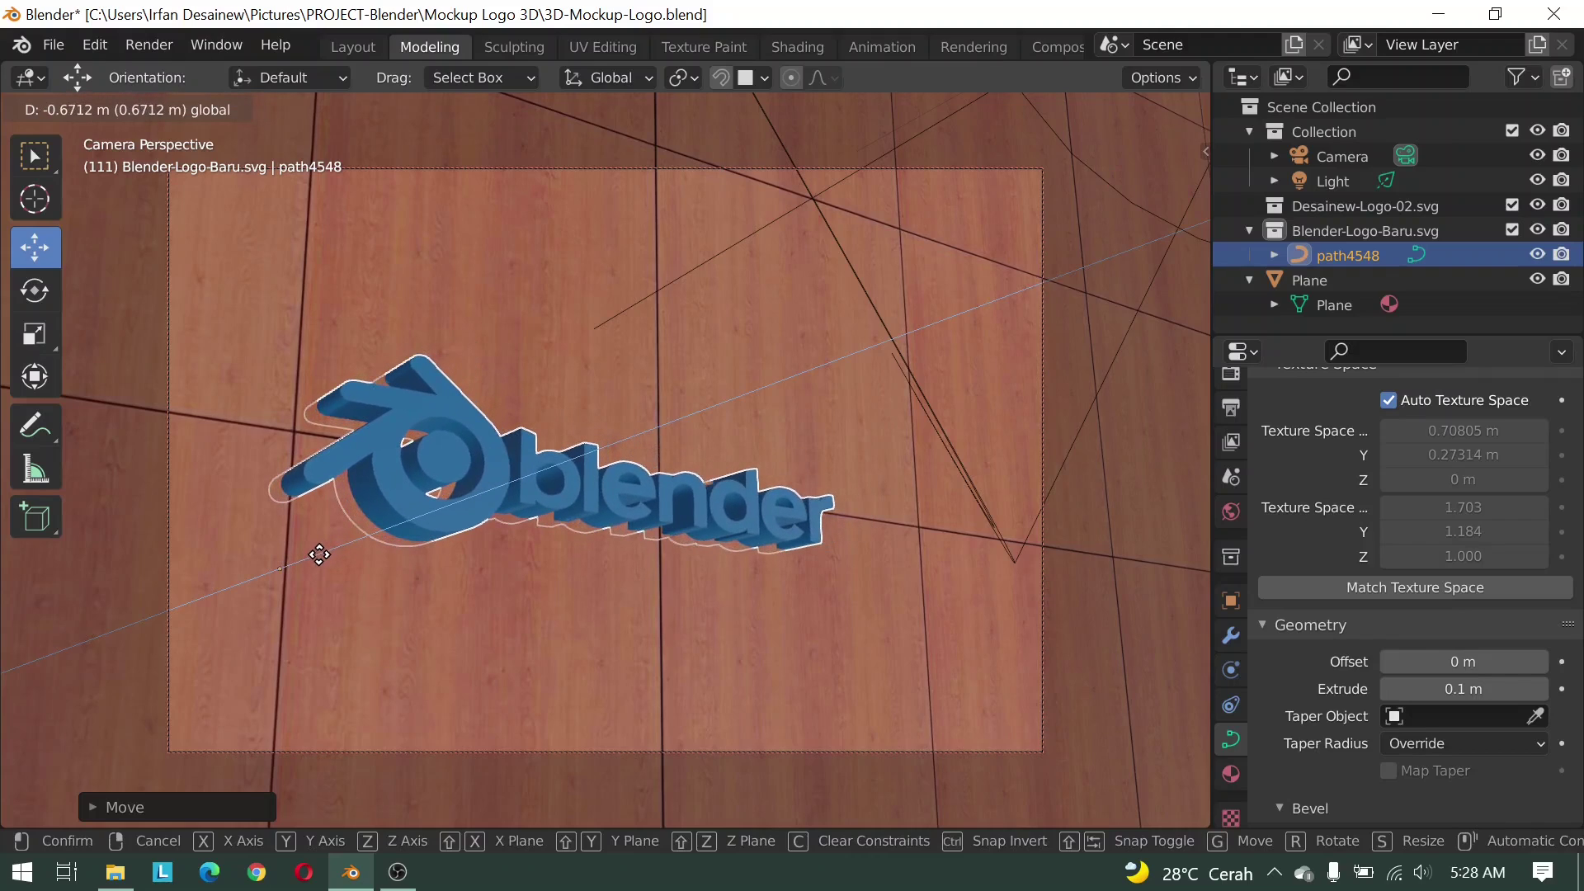
left_click(319, 555)
key("s")
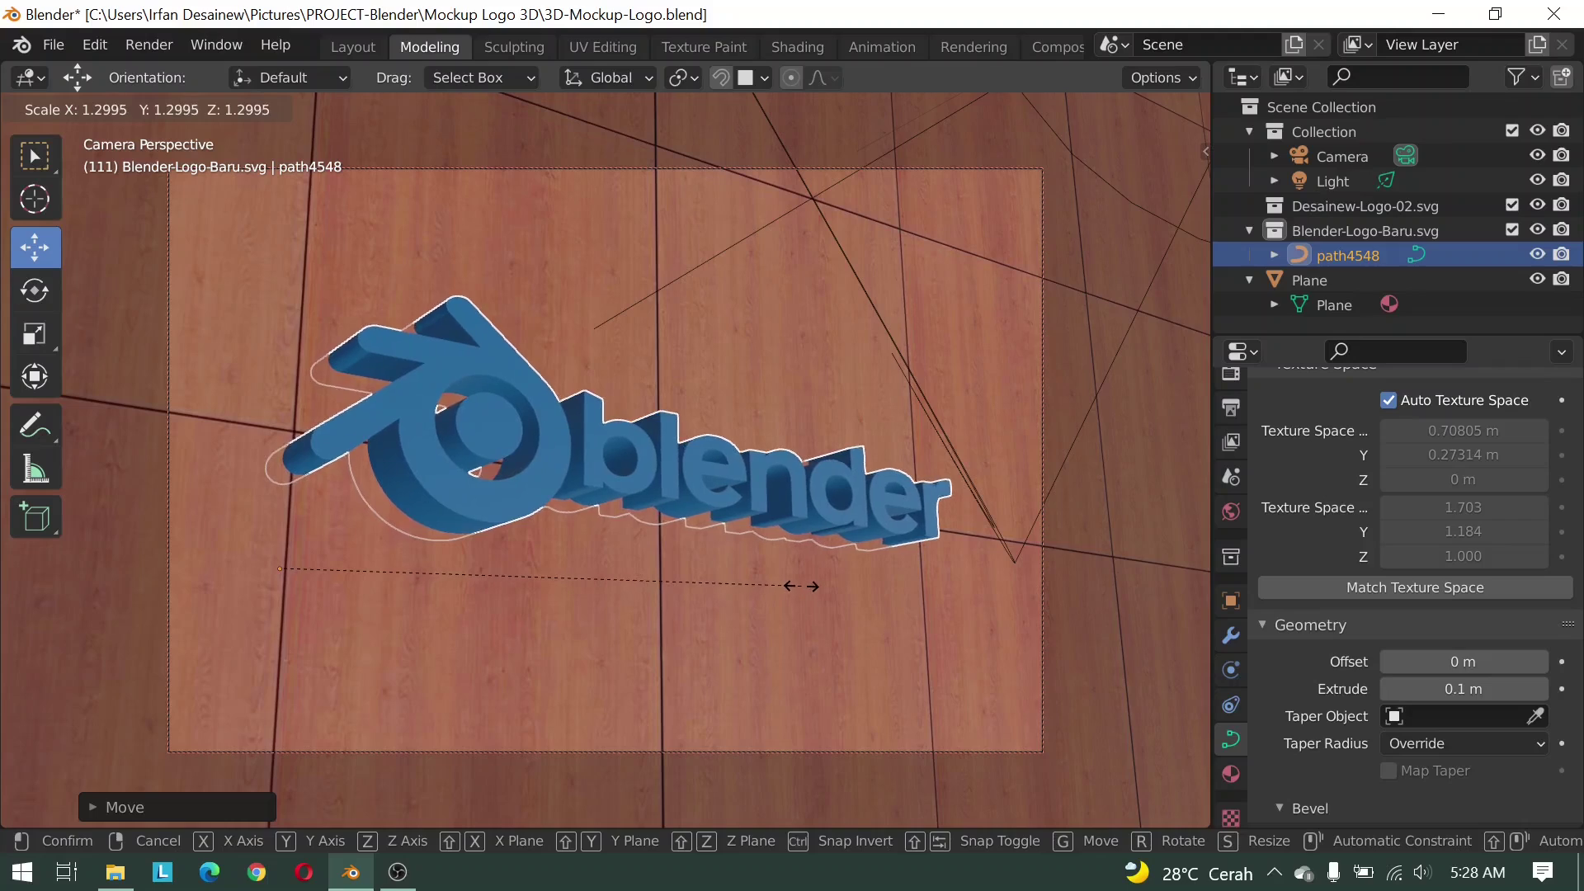
left_click(800, 586)
left_click_drag(282, 495, 281, 518)
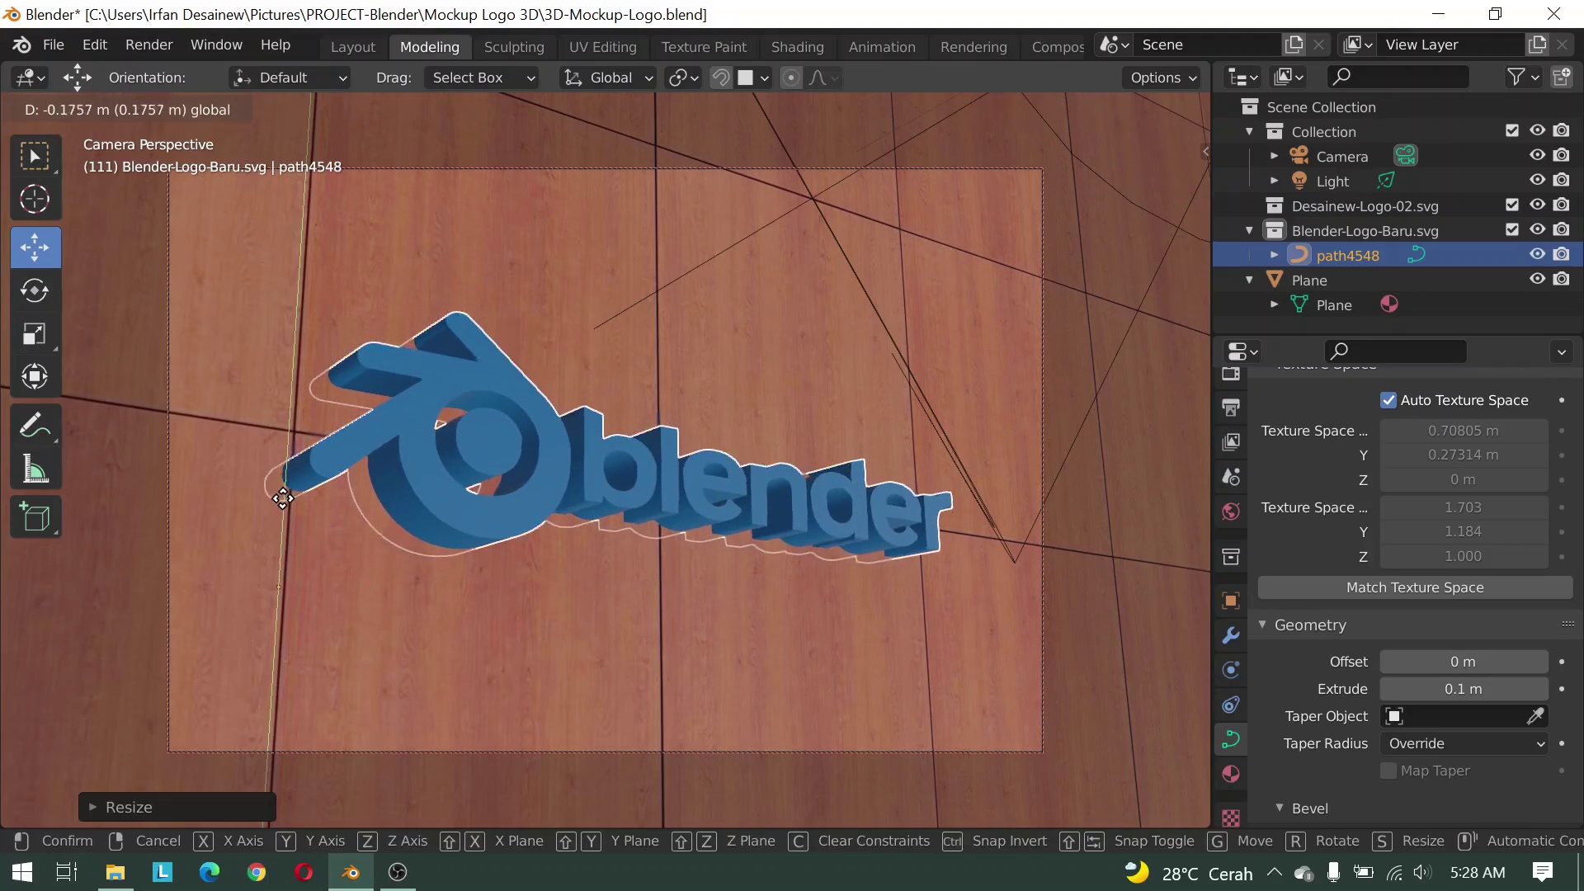
key("g")
key("s")
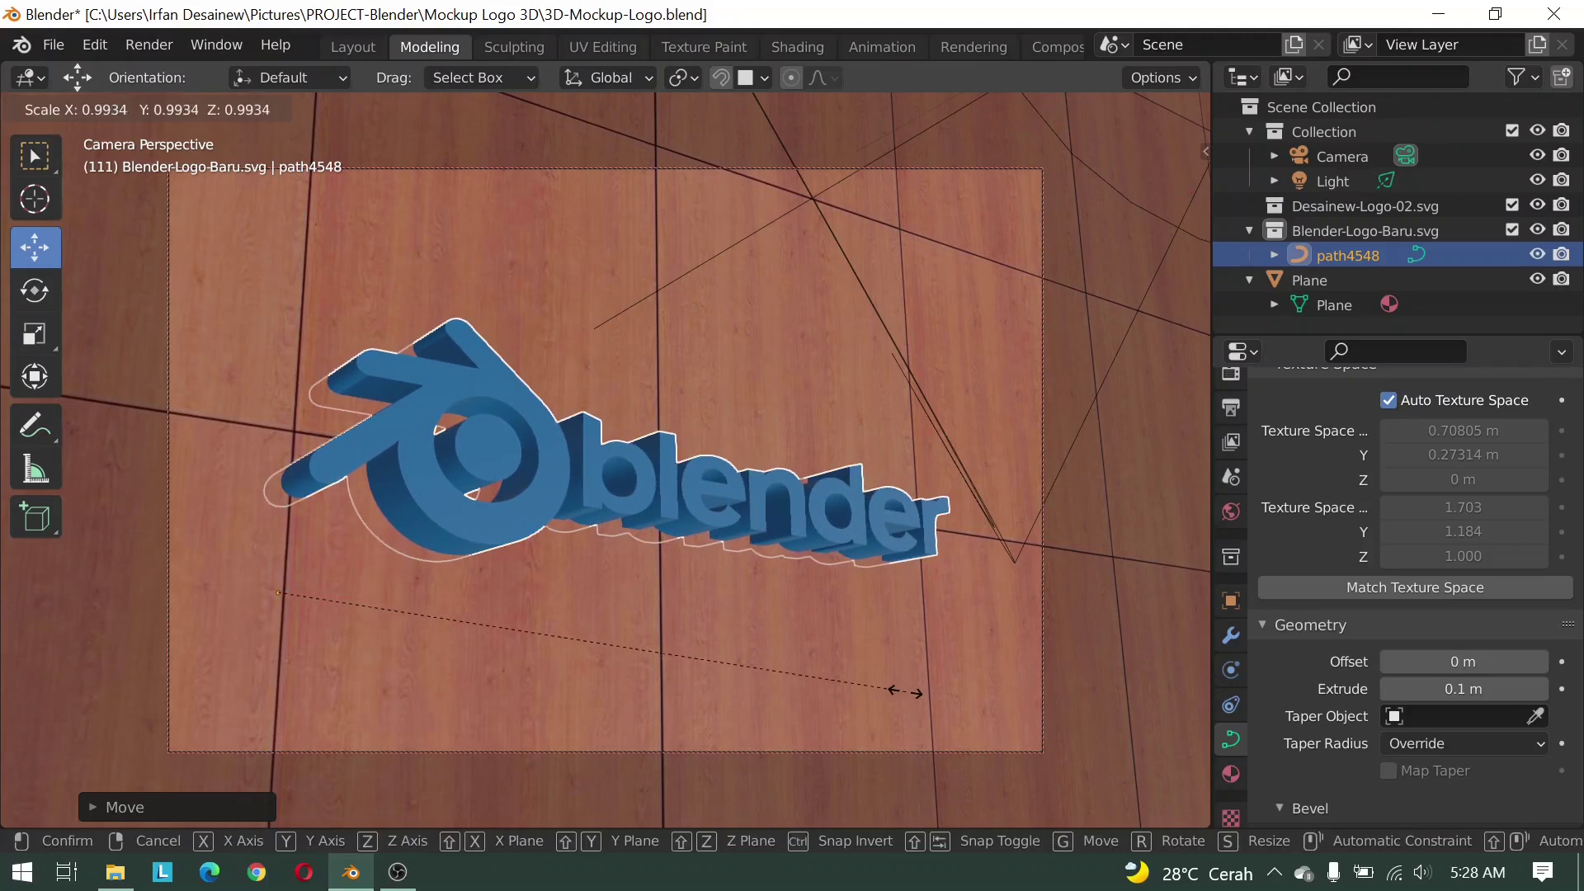
left_click(888, 693)
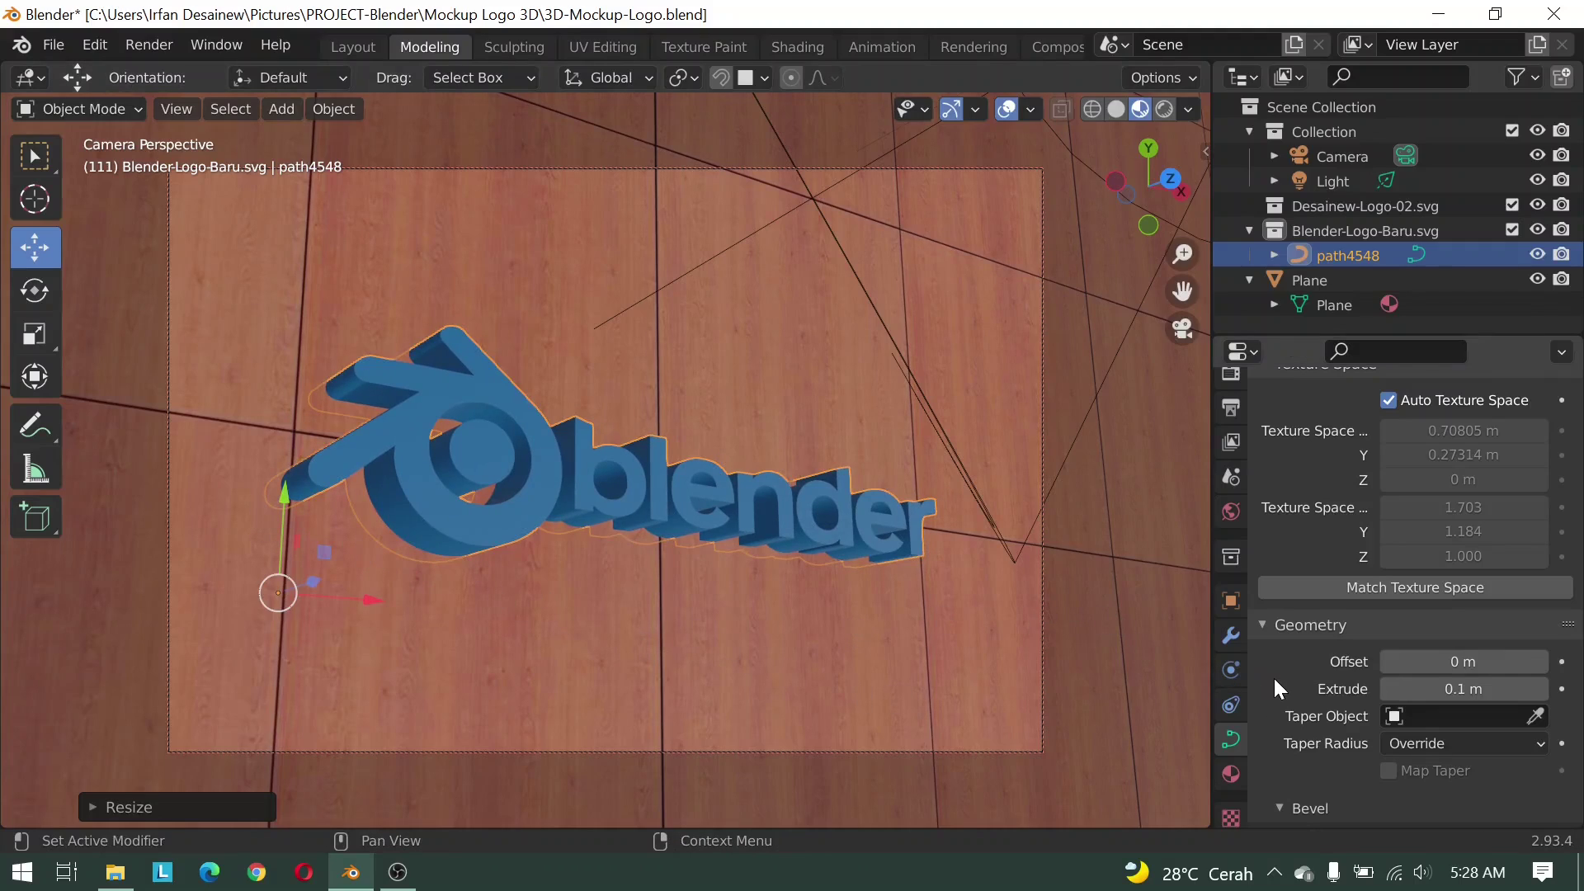
Make the logo's Diffuse Color near-white by raising Value and desaturating to the wheel centre
scroll(1274, 672, "down", 1)
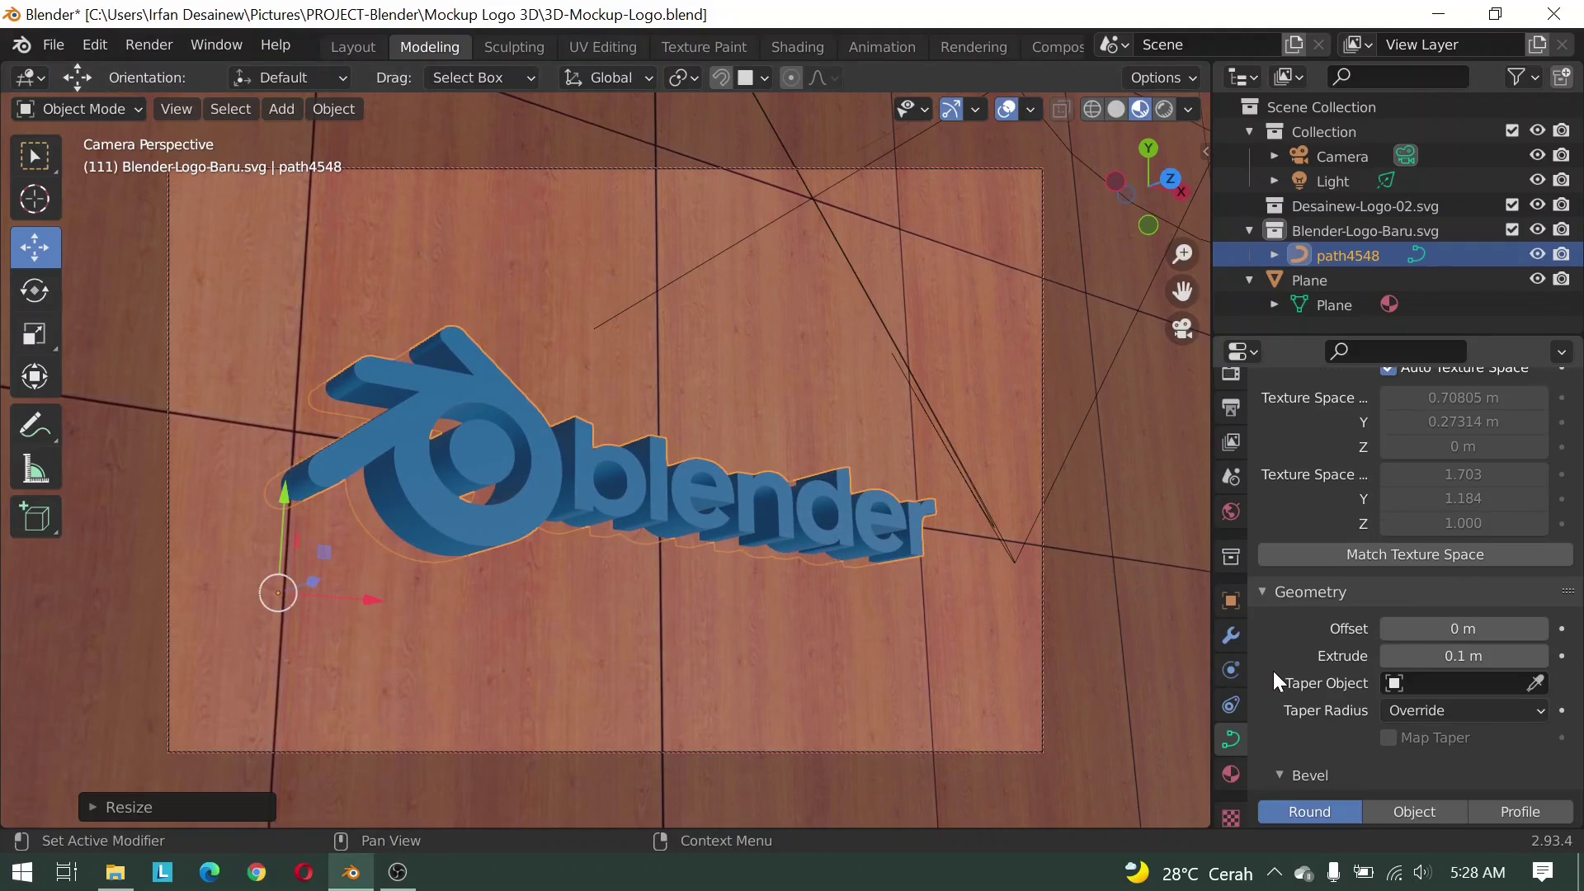
left_click(1235, 775)
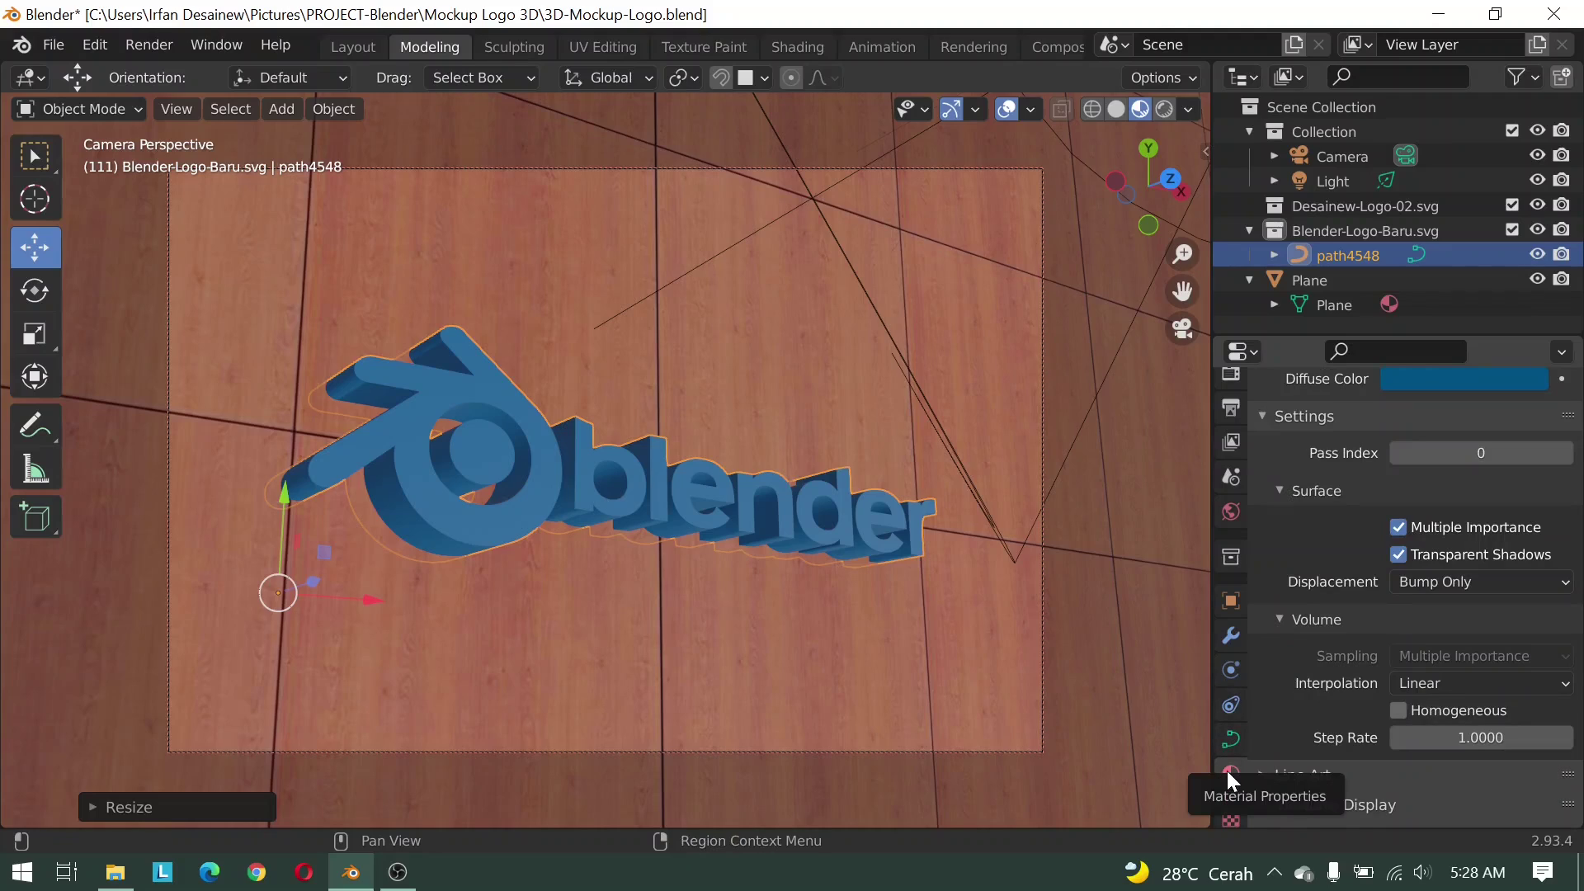
scroll(1310, 679, "up", 4)
scroll(1316, 684, "up", 6)
scroll(1328, 700, "up", 1)
scroll(1371, 695, "down", 1)
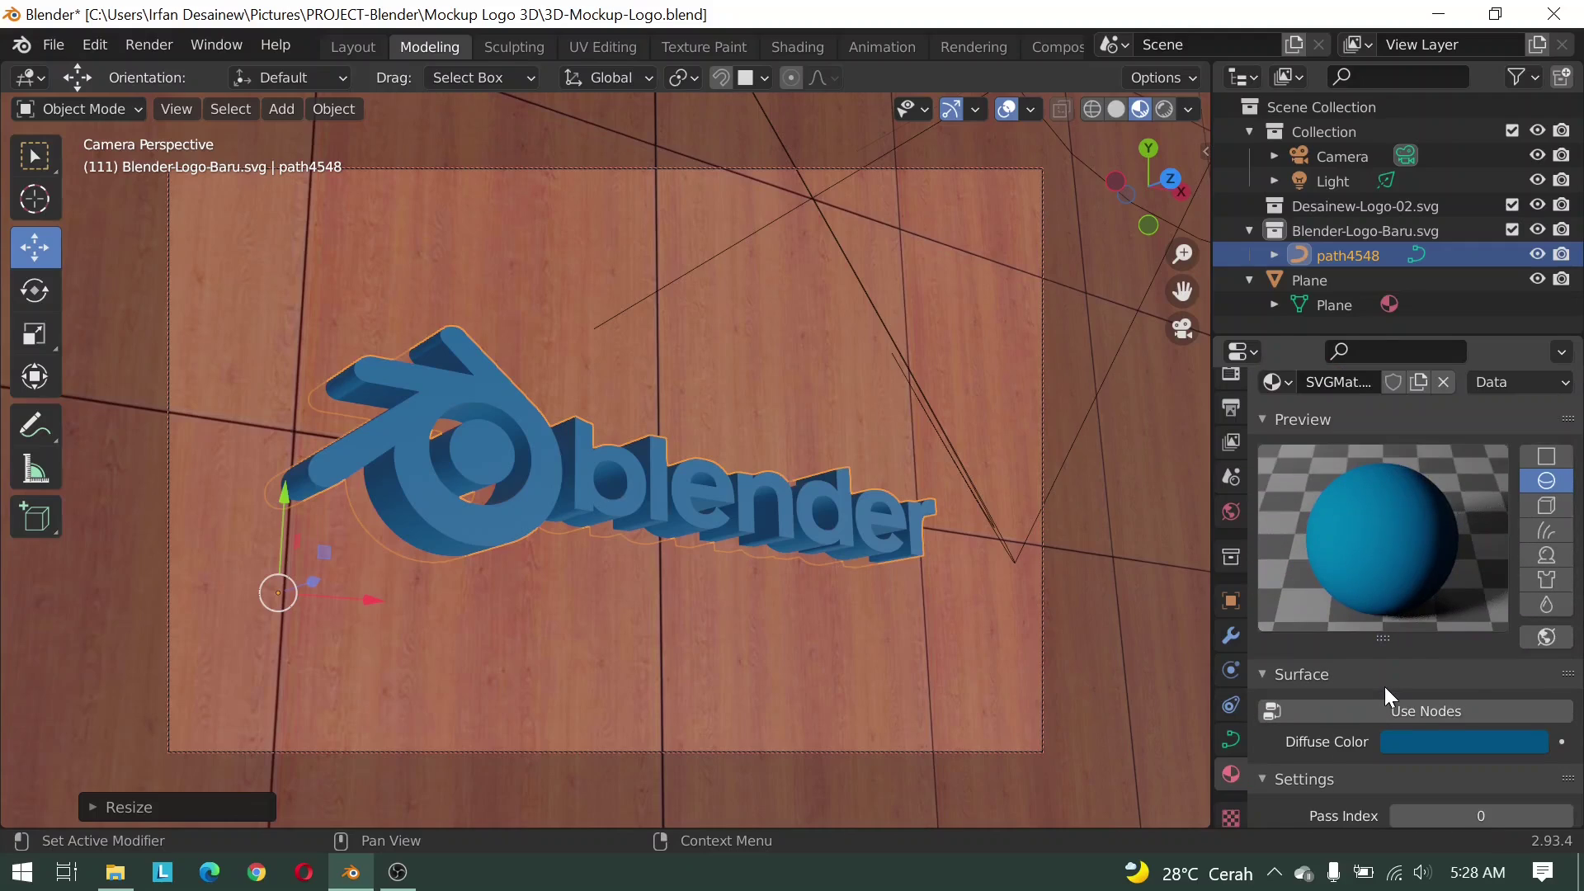
scroll(1384, 686, "down", 2)
scroll(1336, 698, "up", 1)
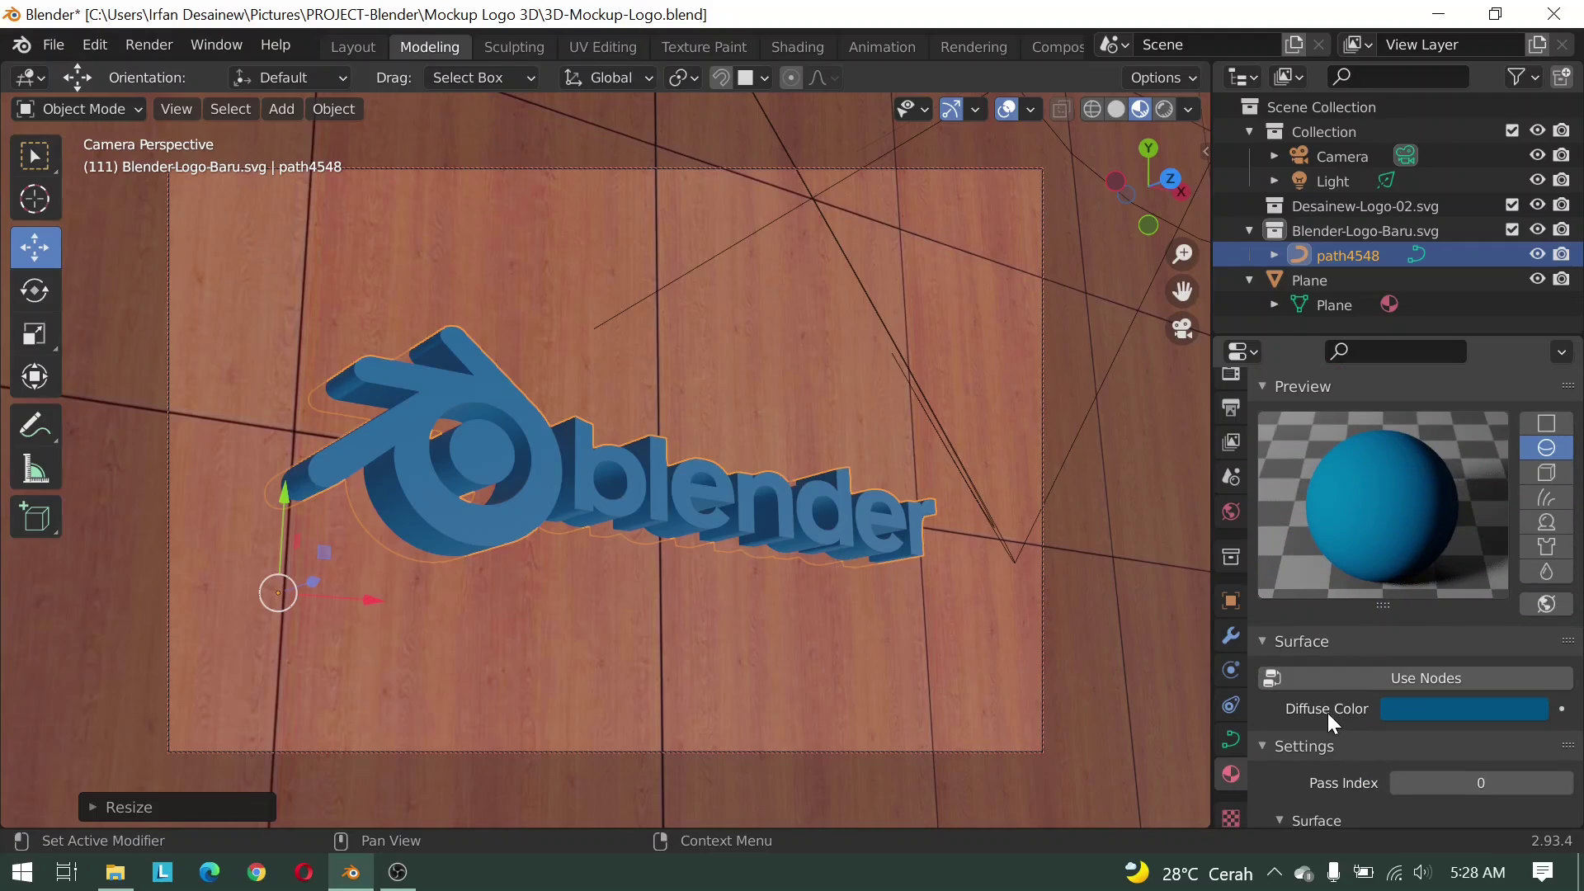
left_click(1427, 714)
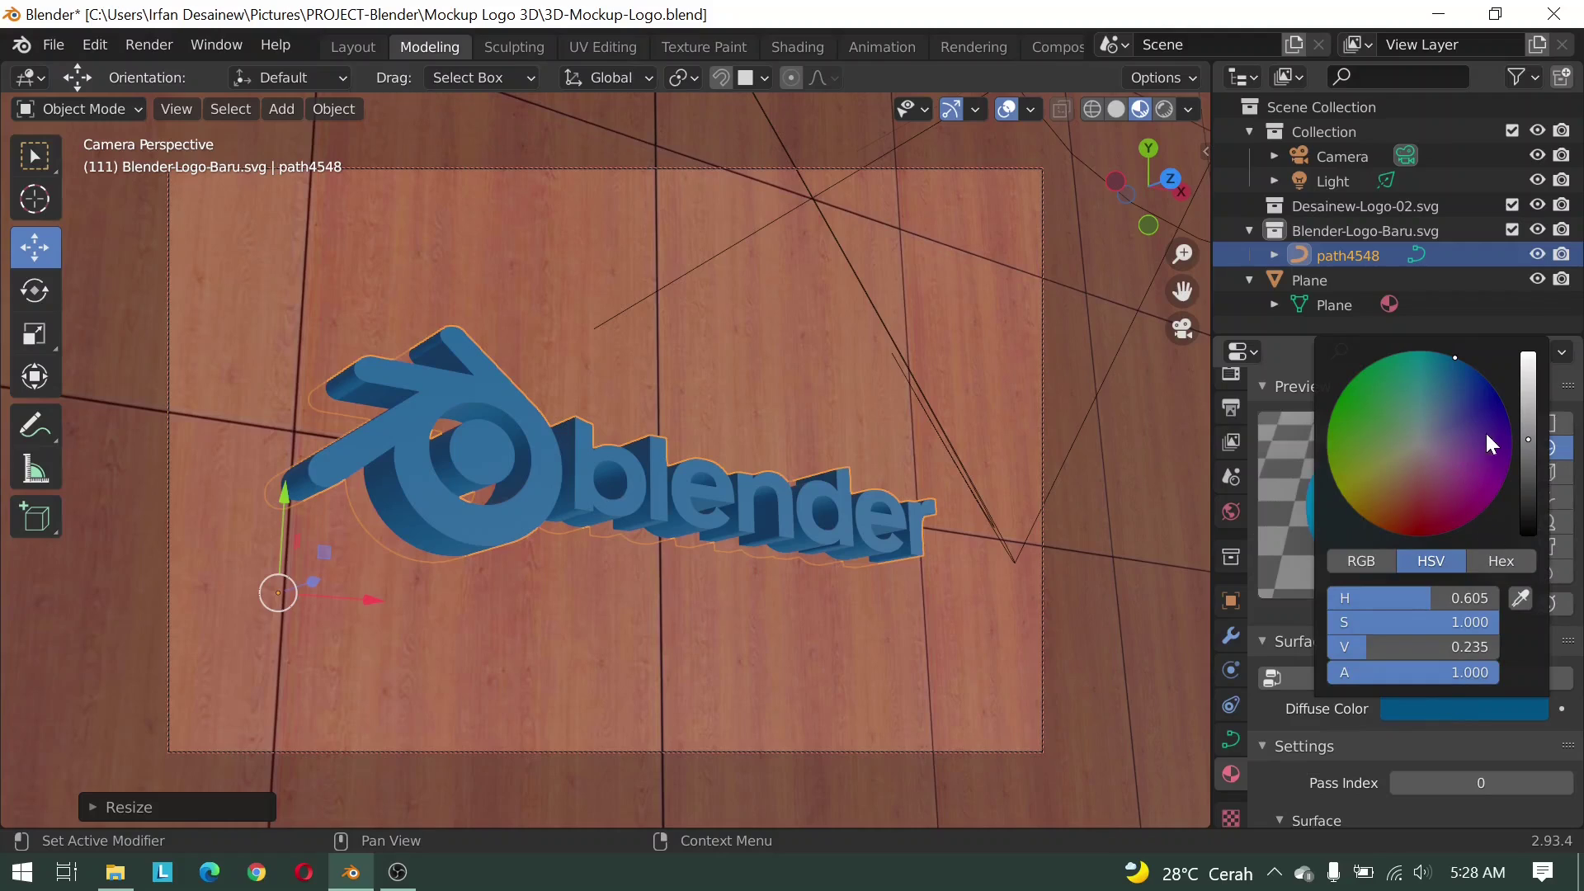
left_click_drag(1527, 398, 1528, 377)
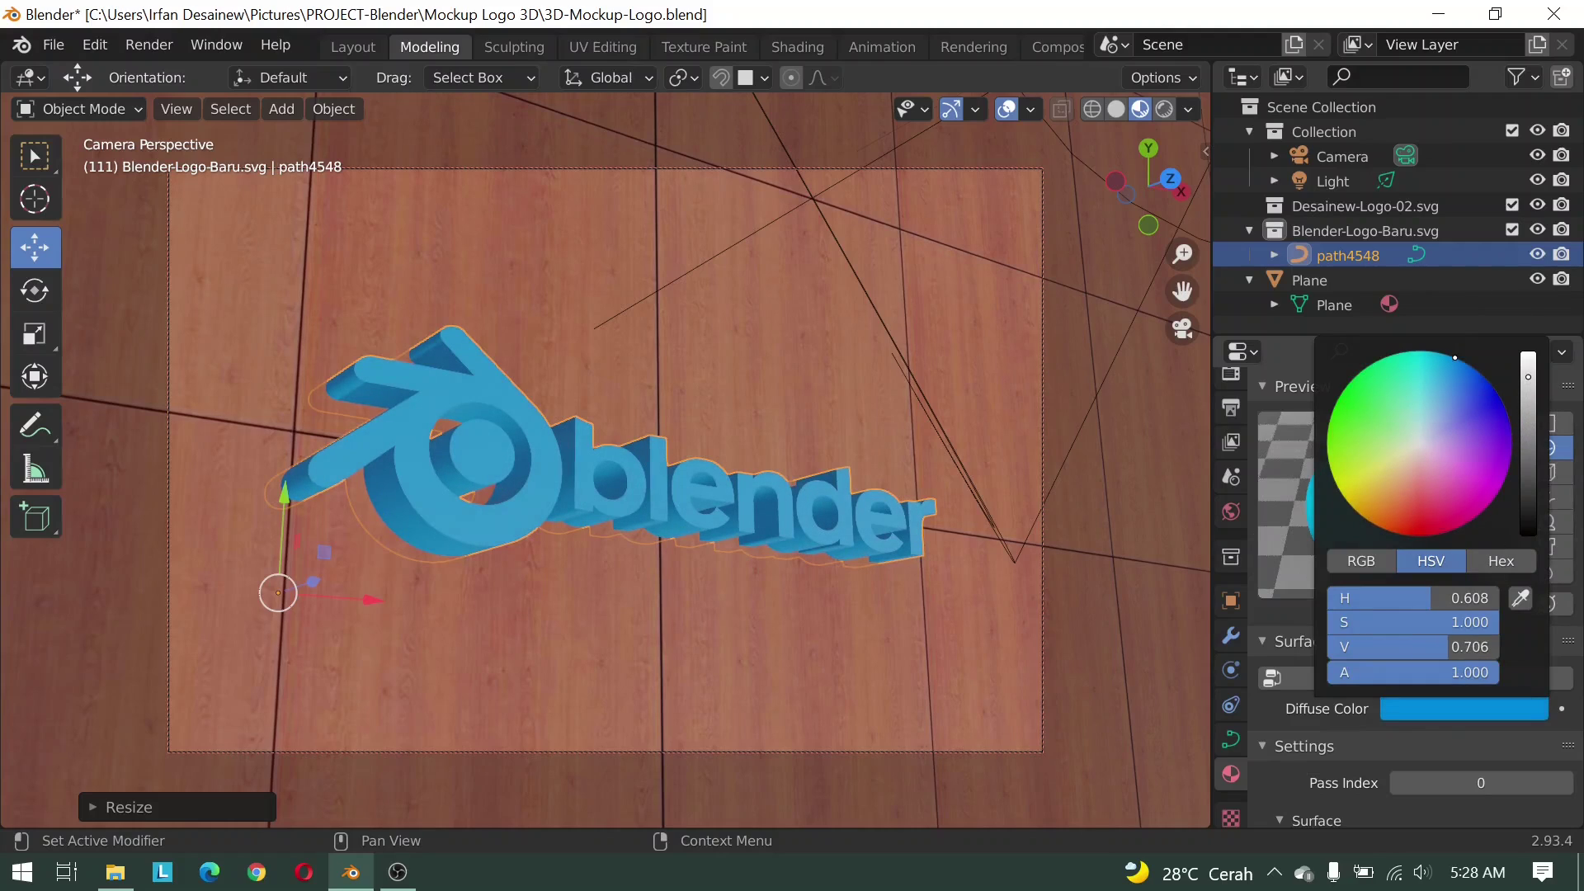
left_click_drag(1528, 376, 1528, 364)
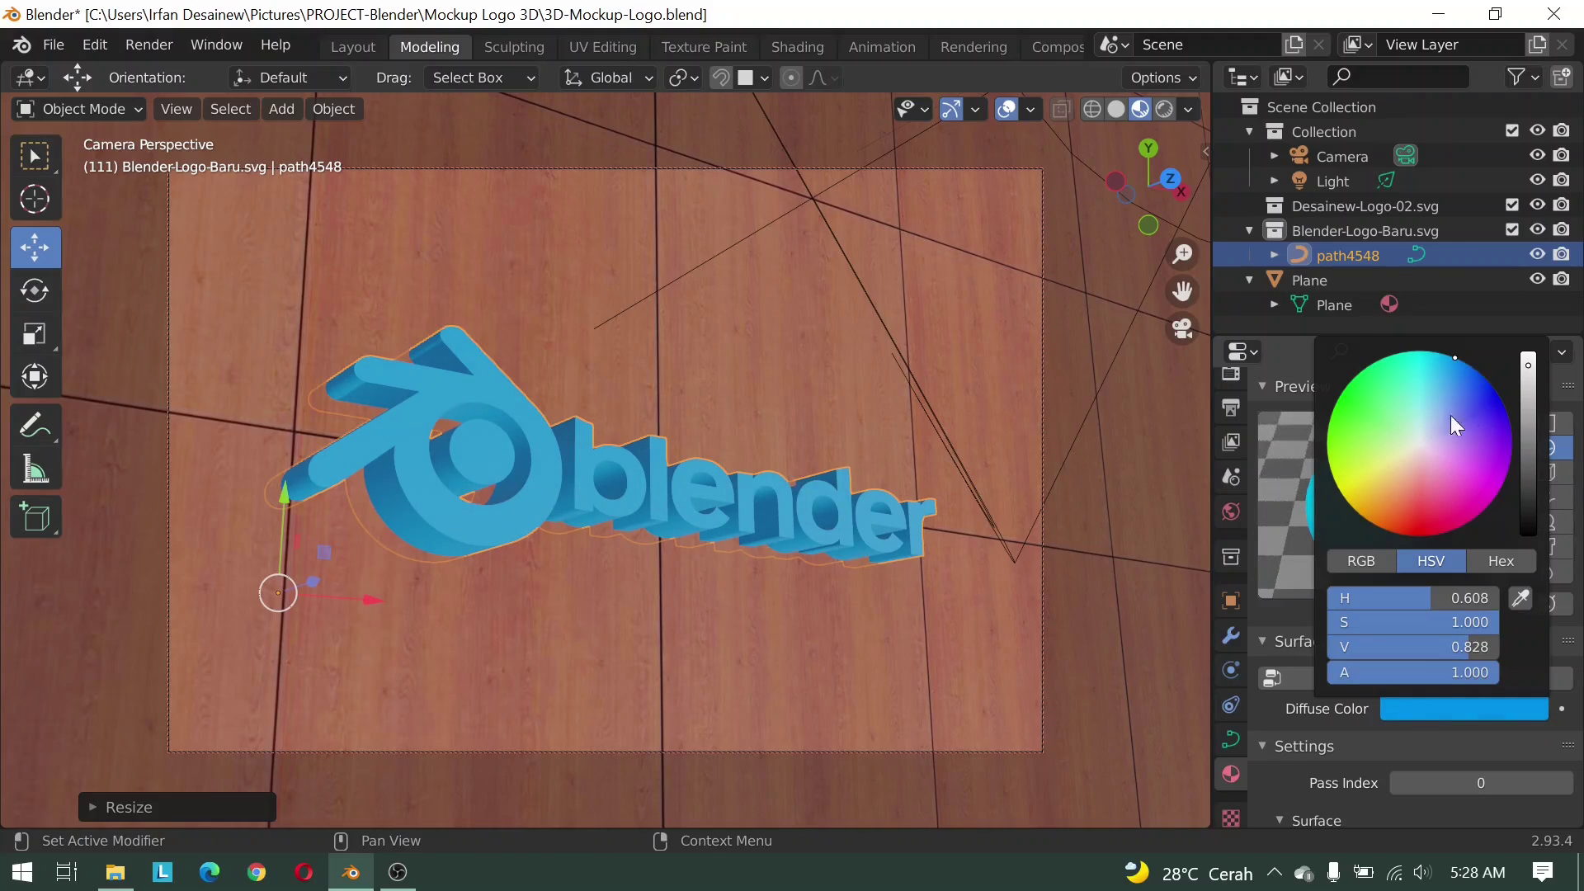
left_click_drag(1450, 414, 1419, 446)
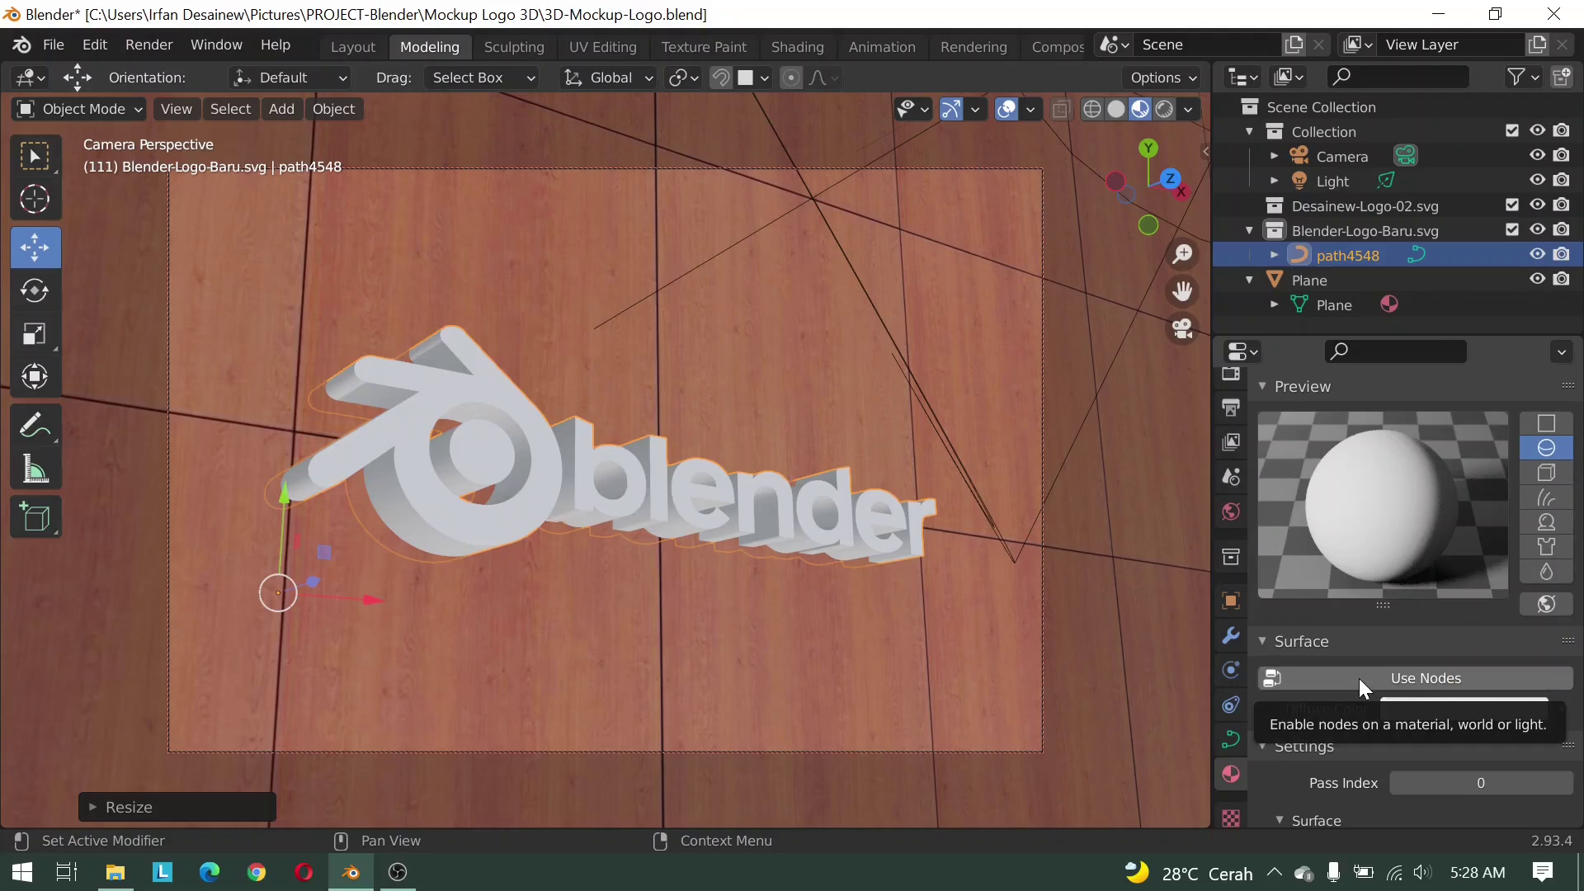
Turn on nodes and make the logo's surface a Glossy BSDF with 0.24 roughness
left_click(1359, 679)
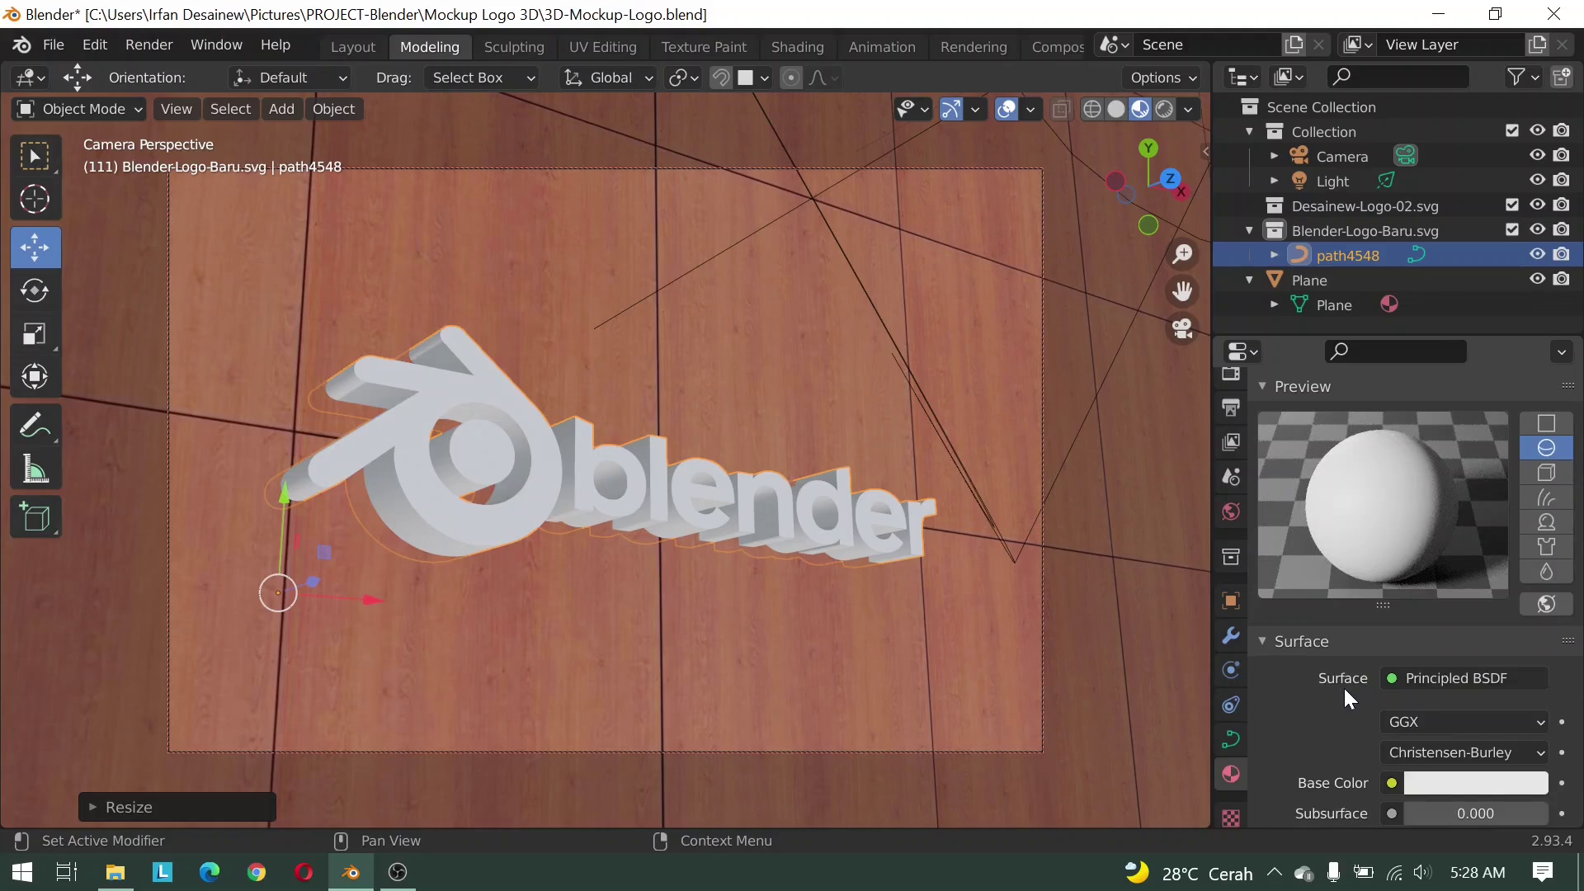
left_click(1449, 679)
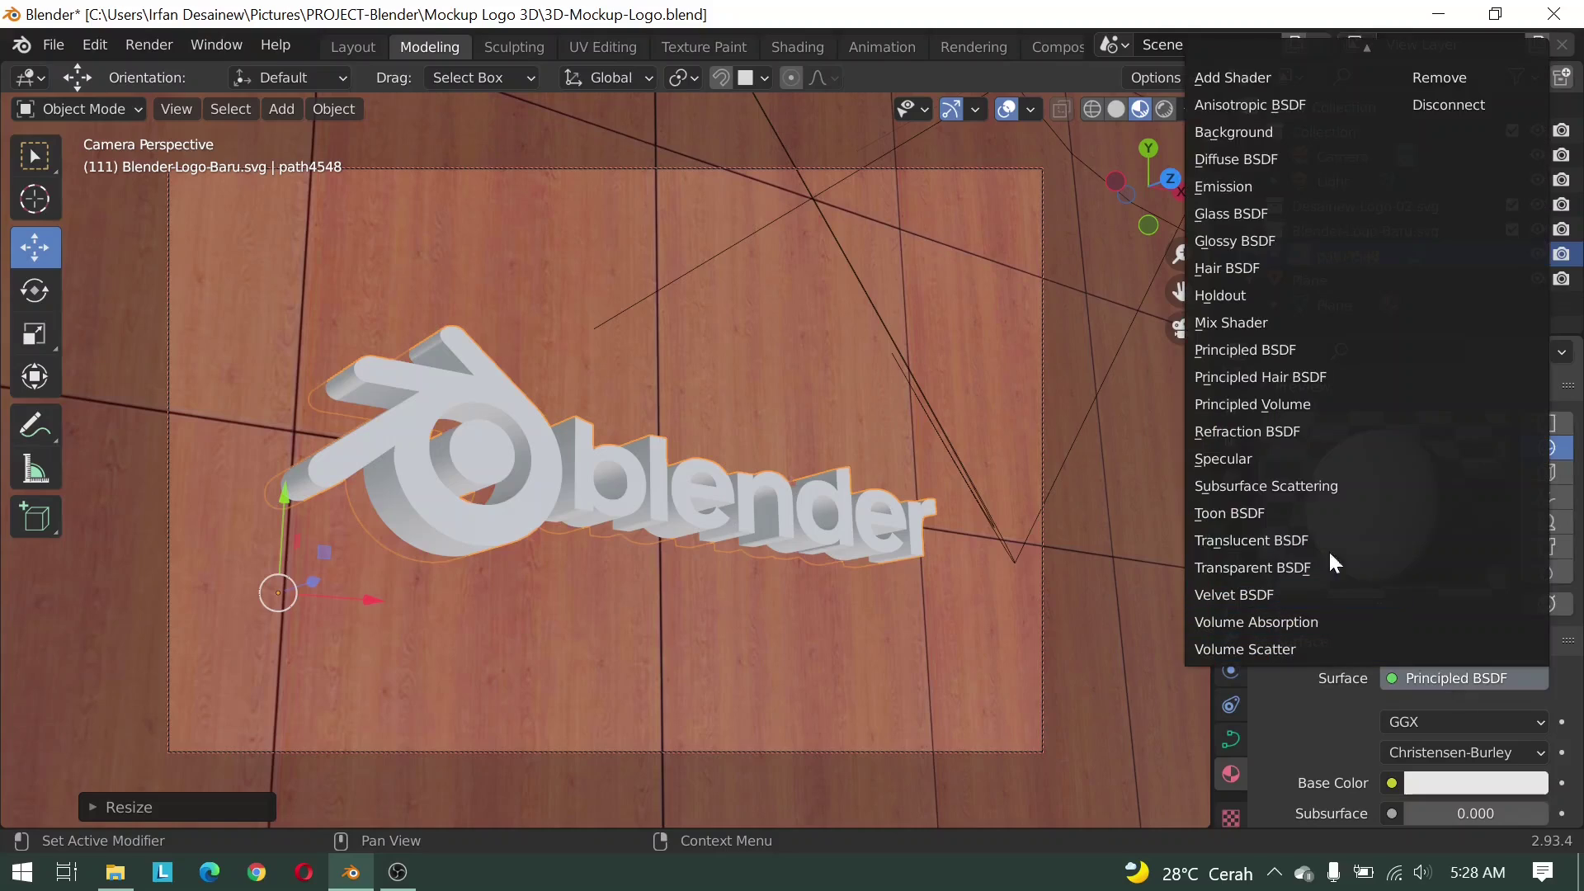
left_click(1275, 244)
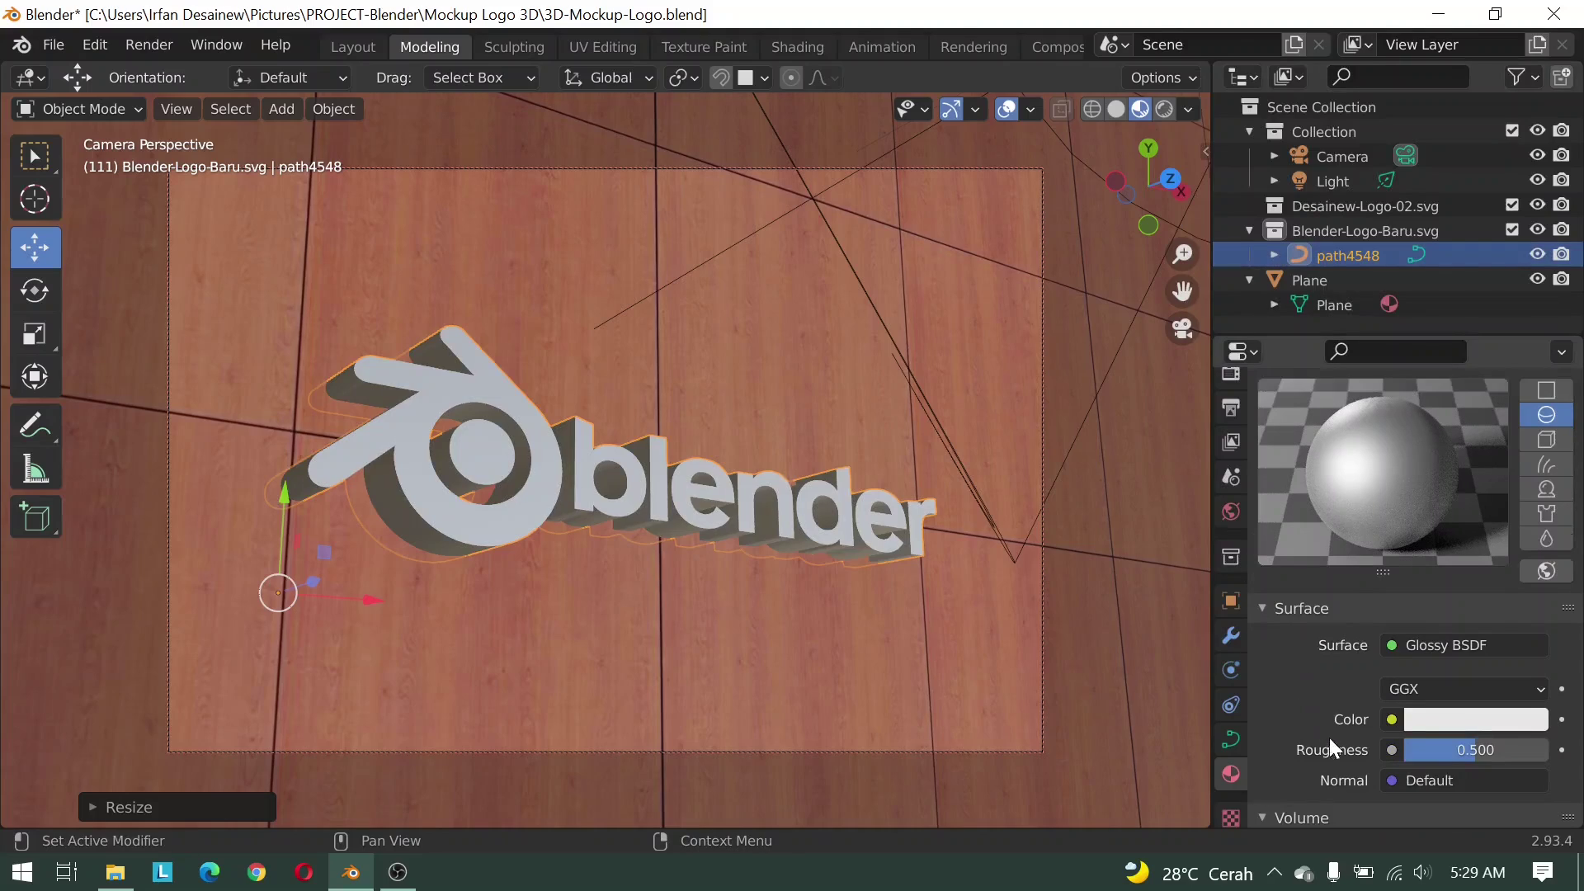
left_click(1464, 750)
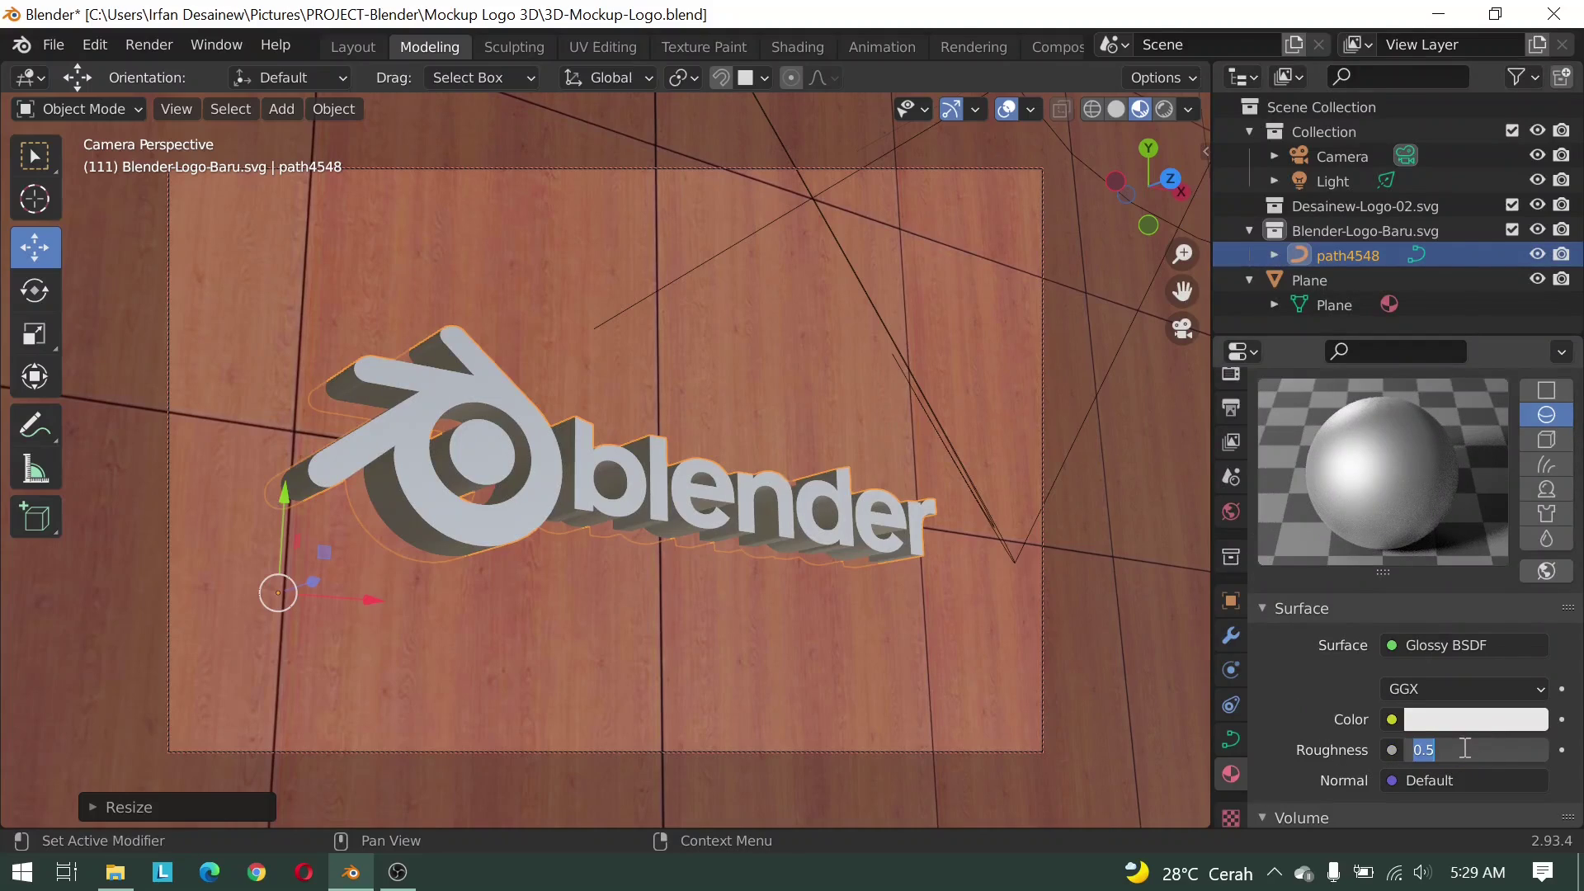
type("0")
type(".24")
key("Return")
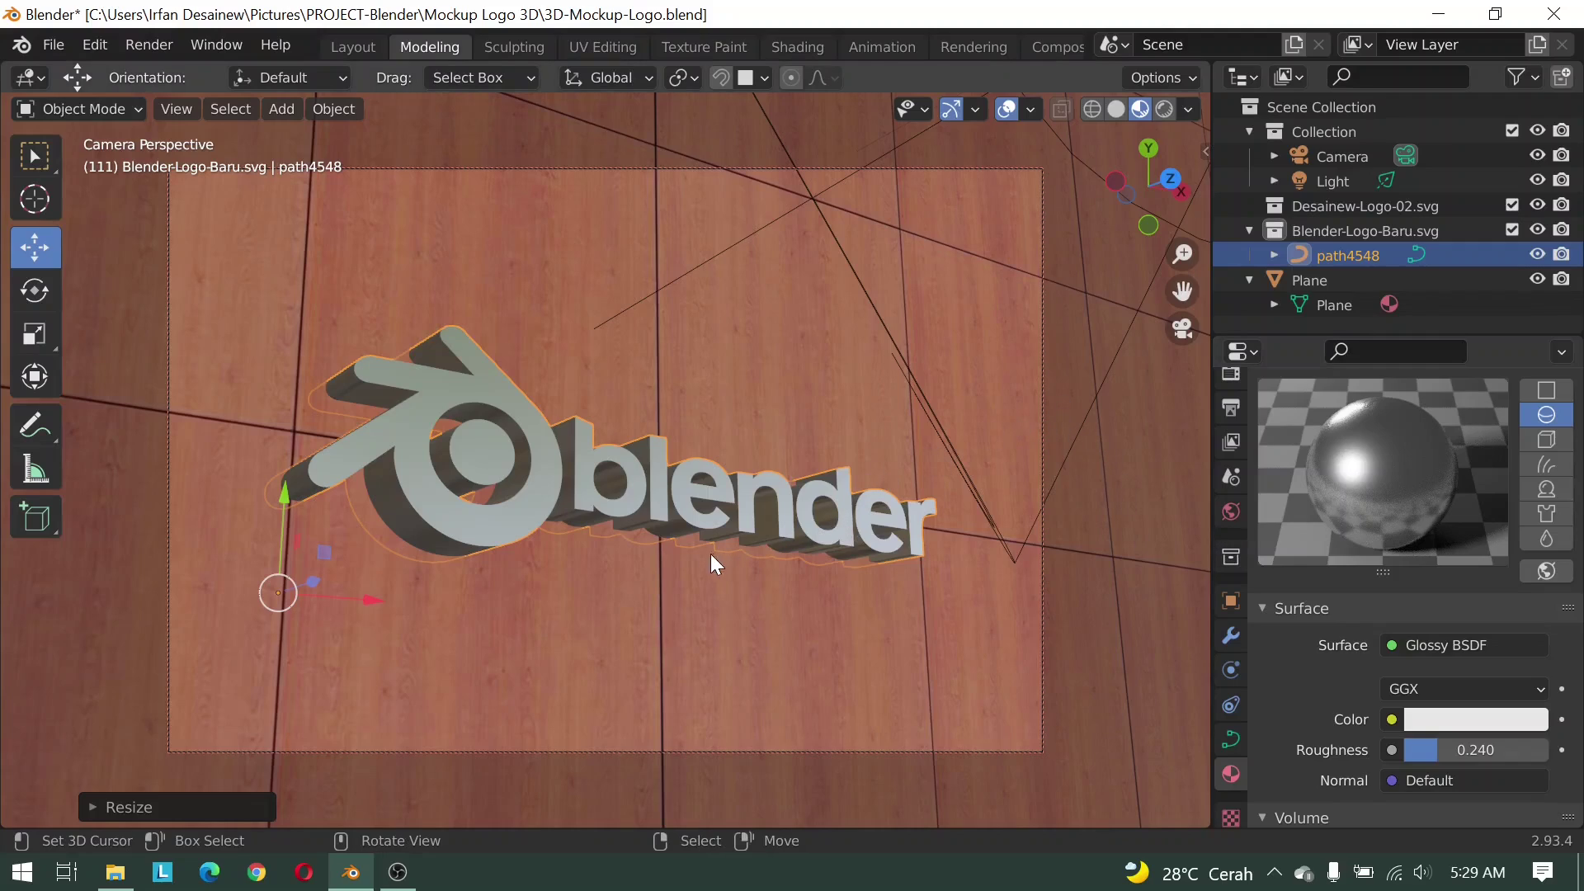
middle_click_drag(672, 534, 676, 527)
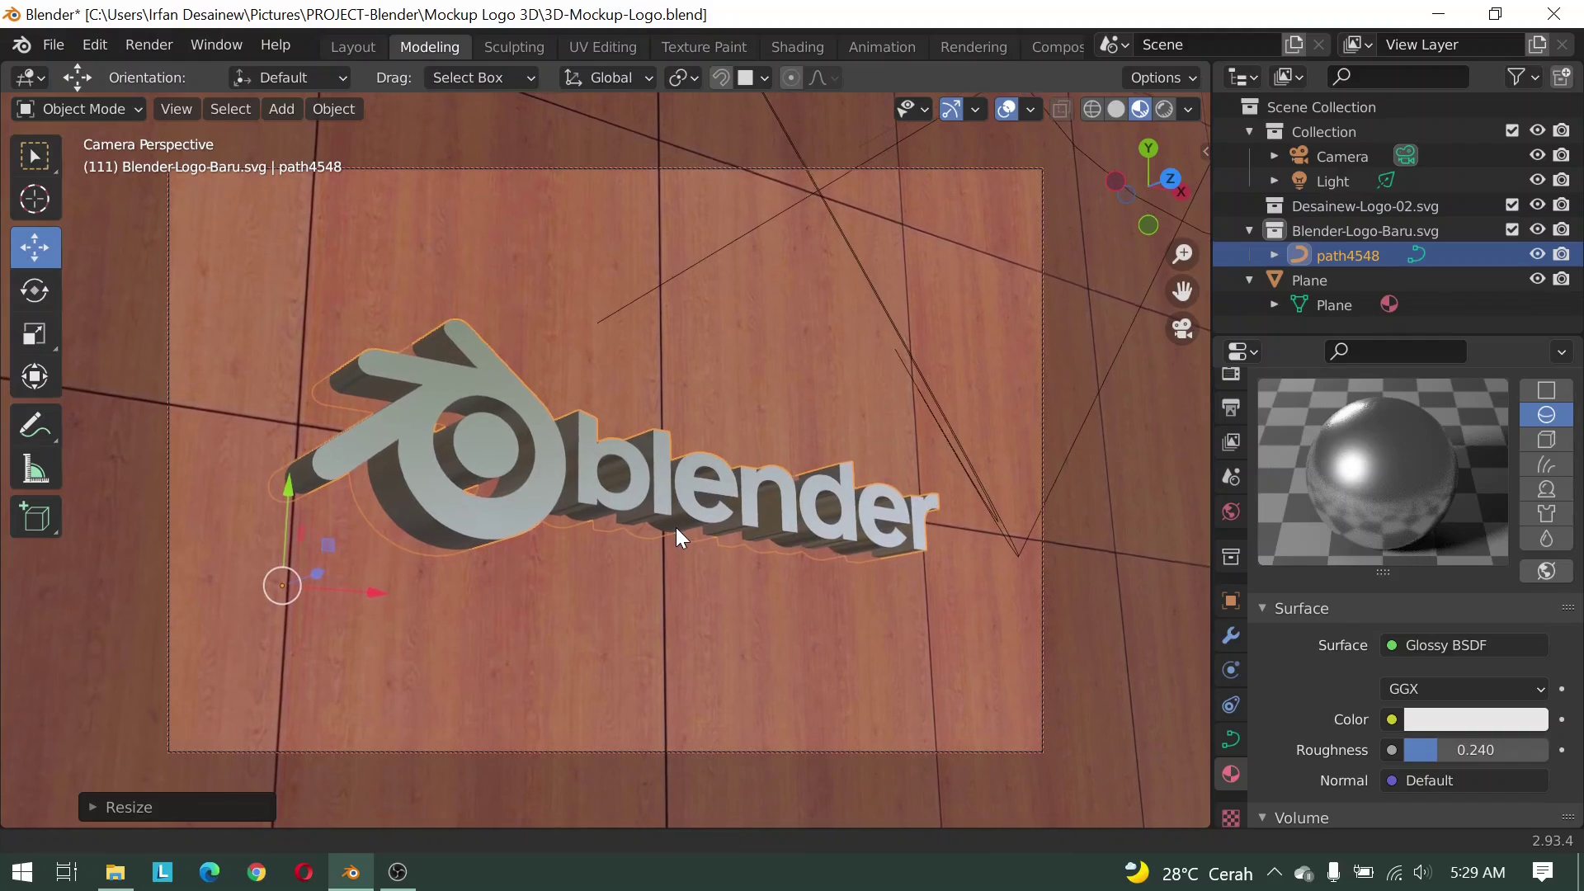
Switch to rendered viewport shading and start a Z move of the logo, then cancel it
left_click(1161, 112)
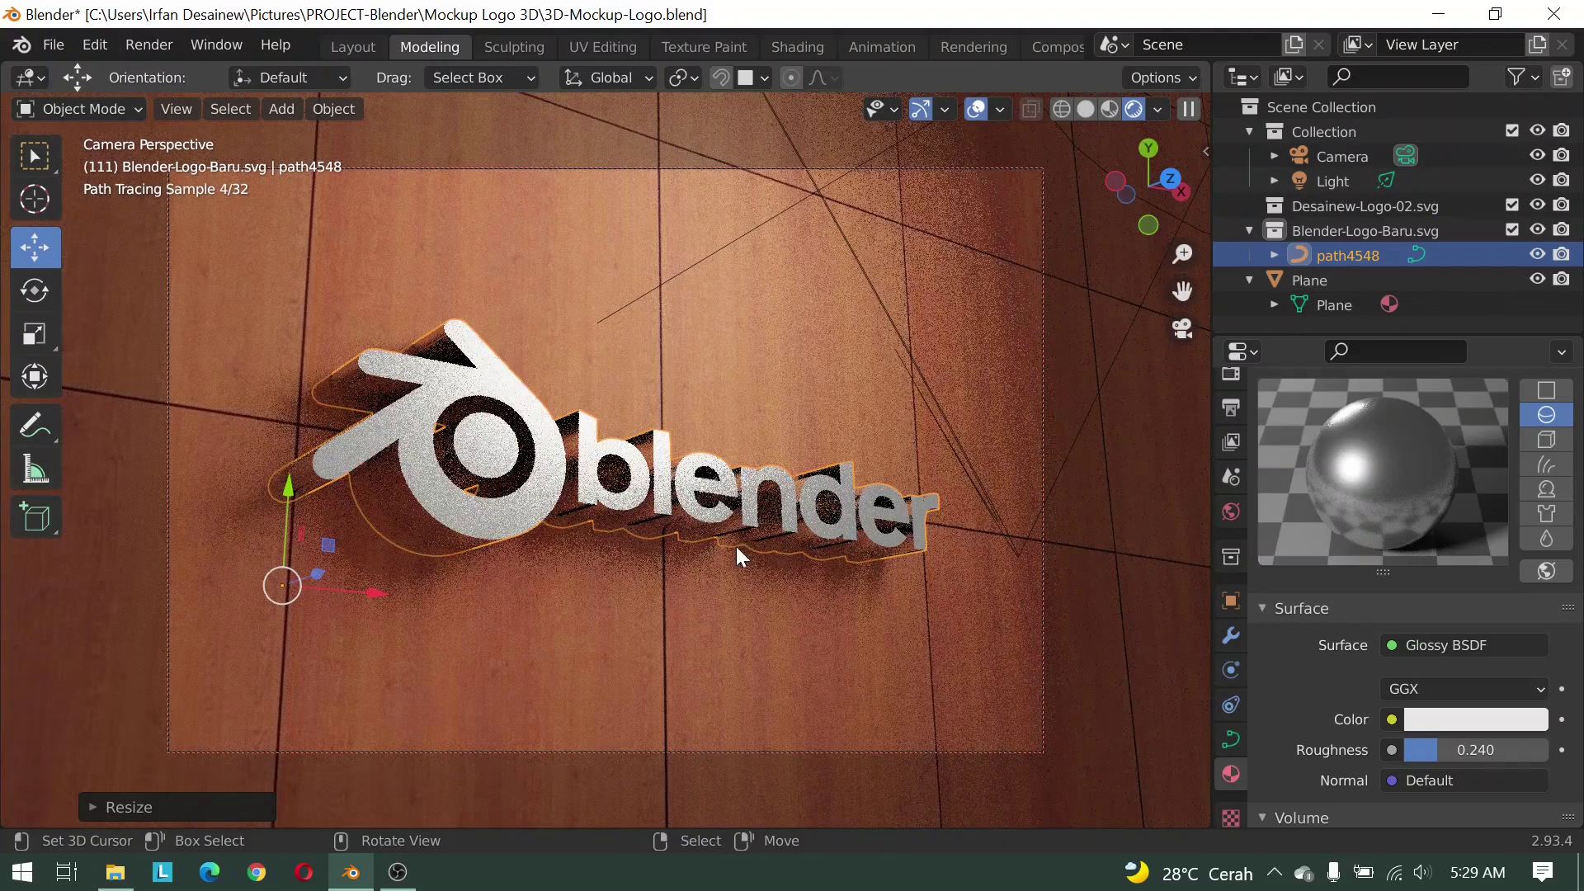
left_click(740, 353)
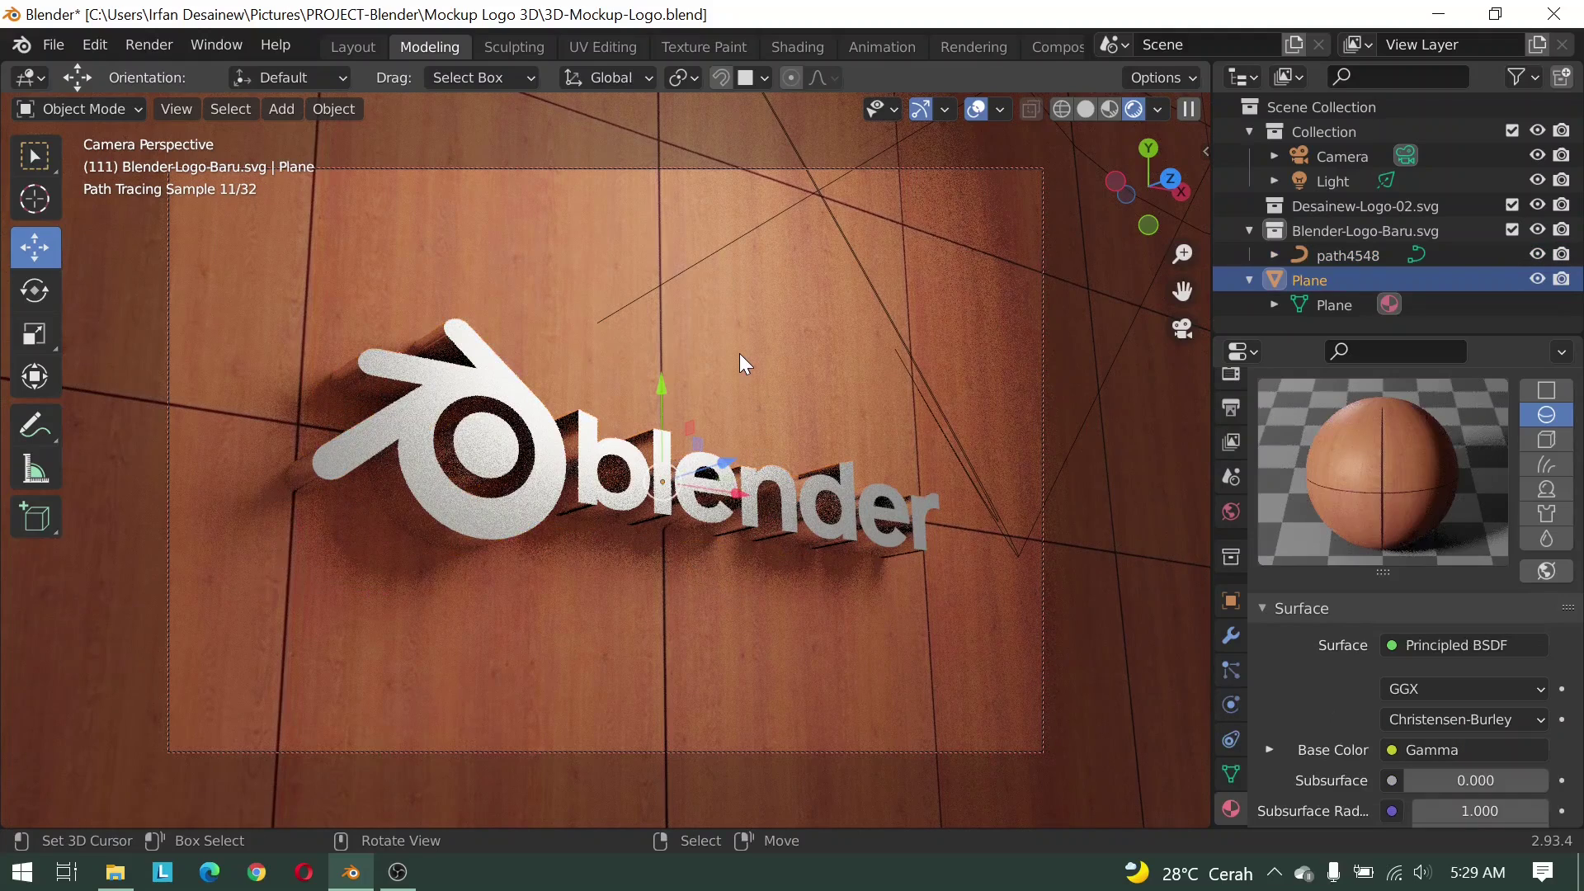
left_click(538, 454)
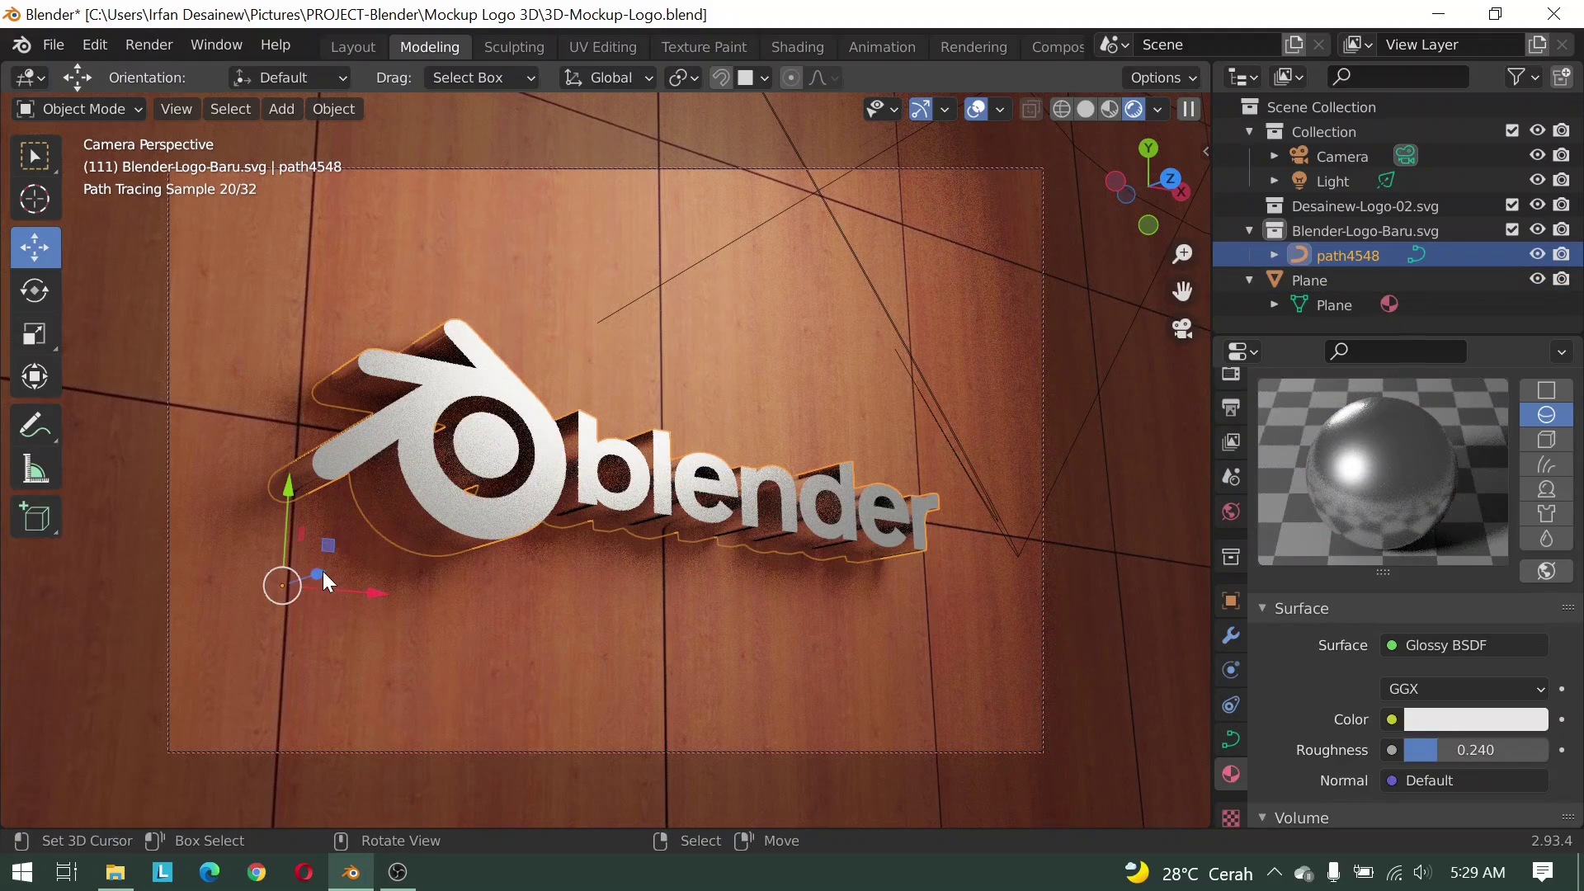
left_click_drag(324, 571, 305, 577)
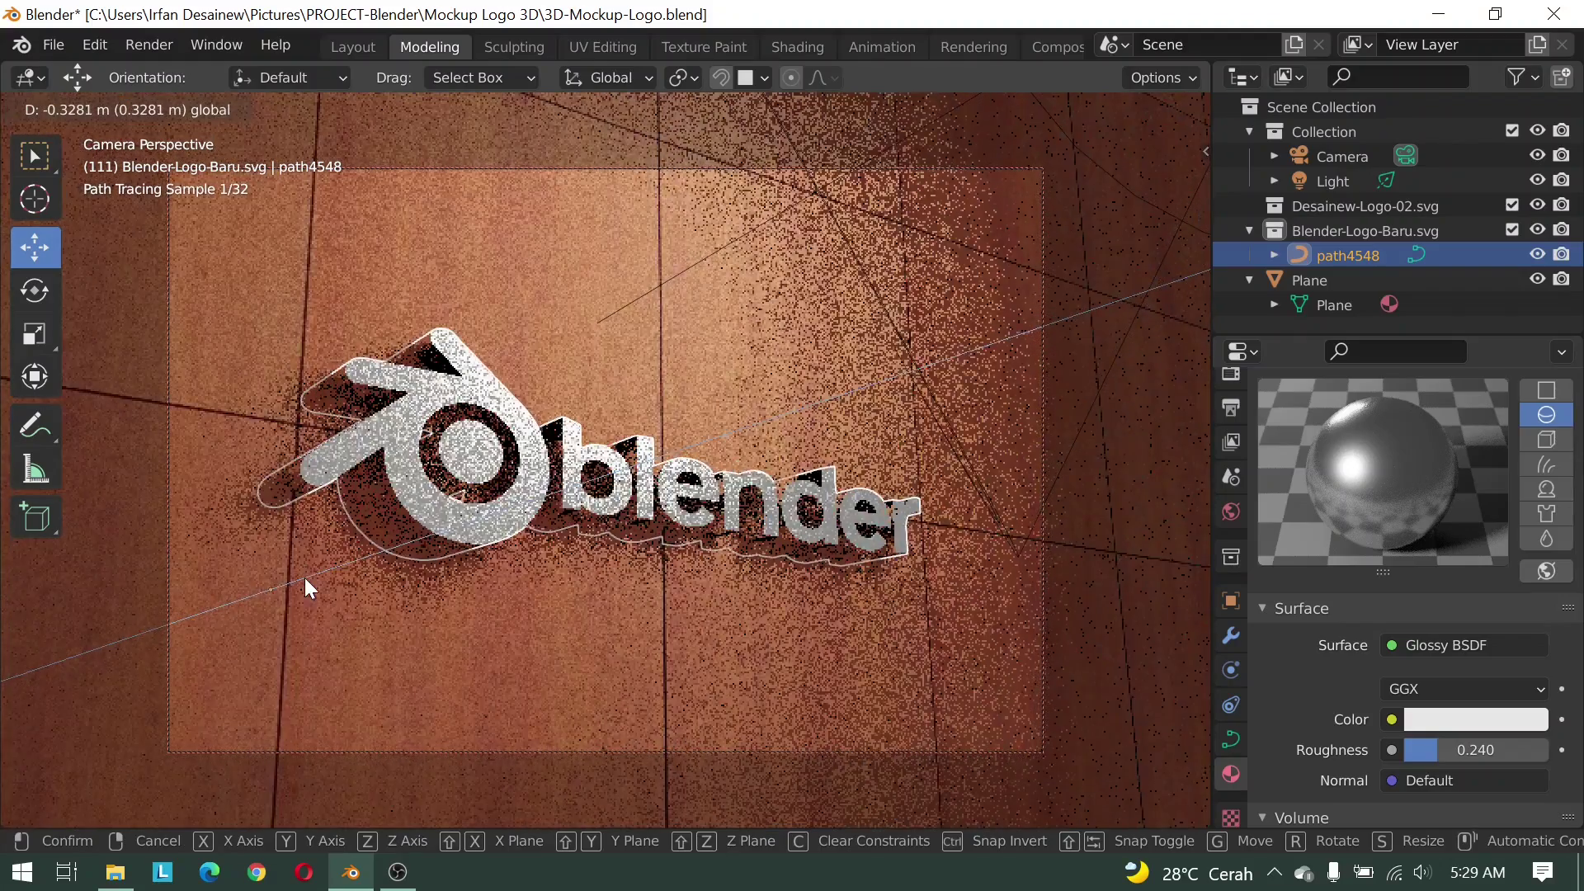
right_click(304, 578)
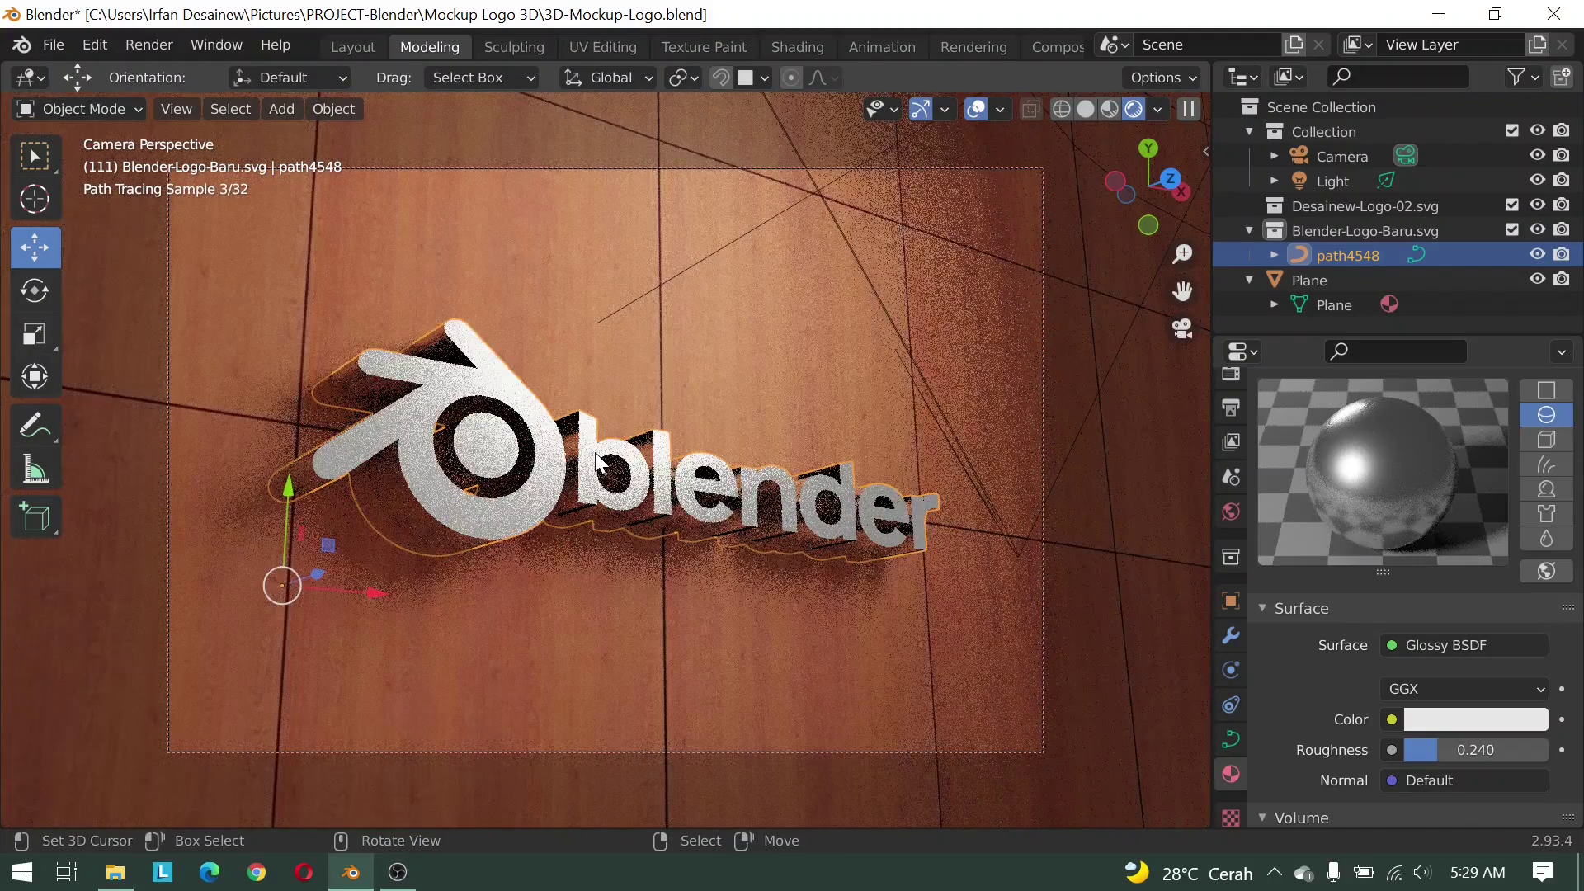
Raise the logo slightly along Z and return to material preview shading
left_click(595, 453)
left_click(442, 504)
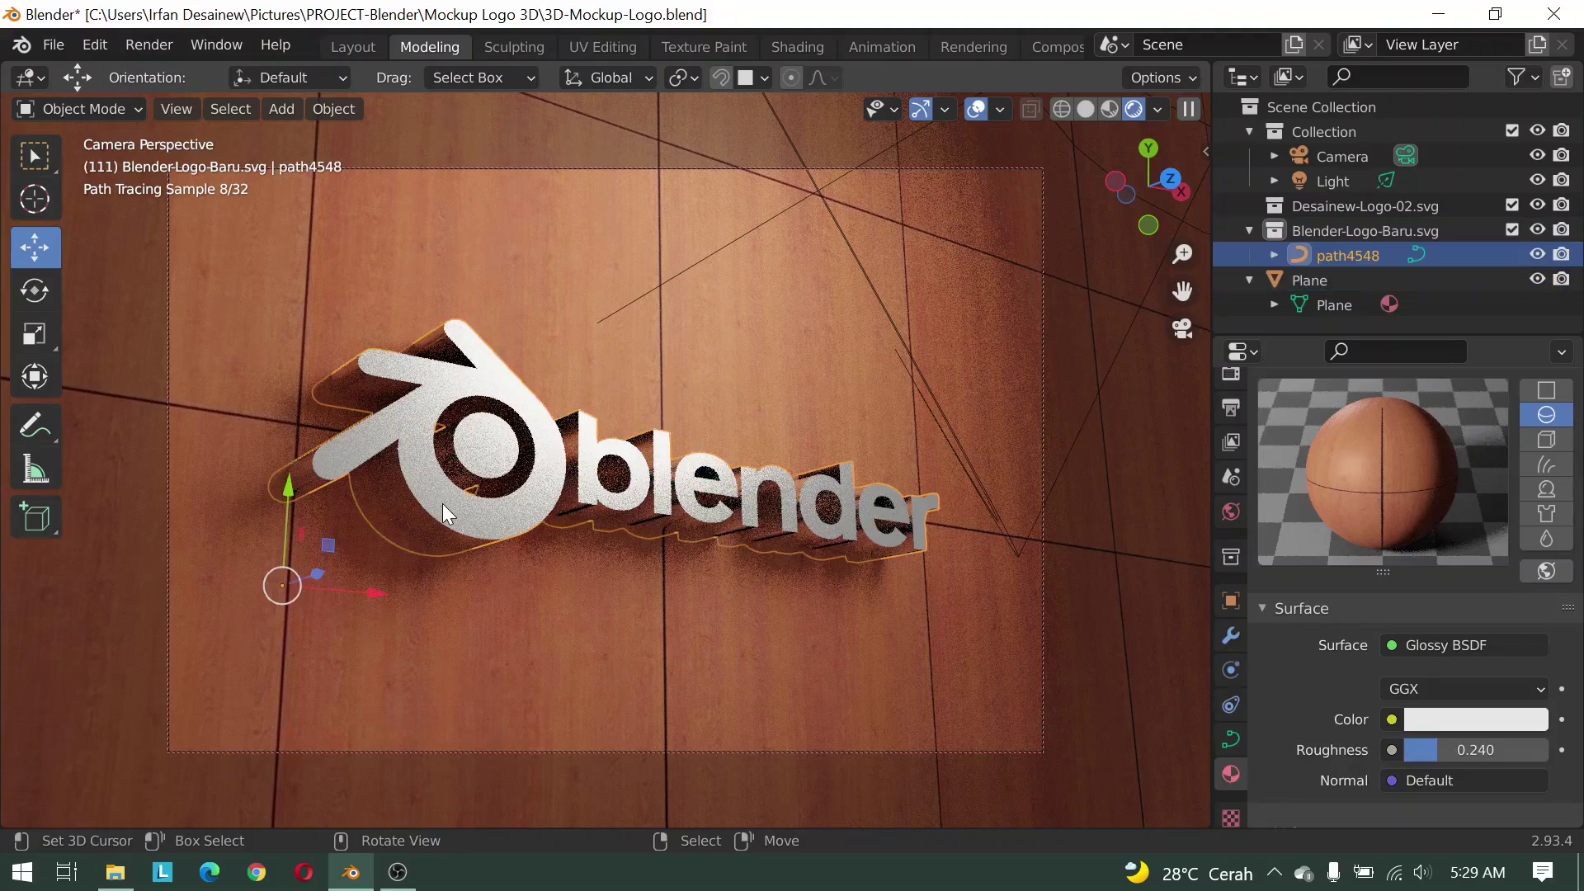
left_click_drag(317, 573, 300, 581)
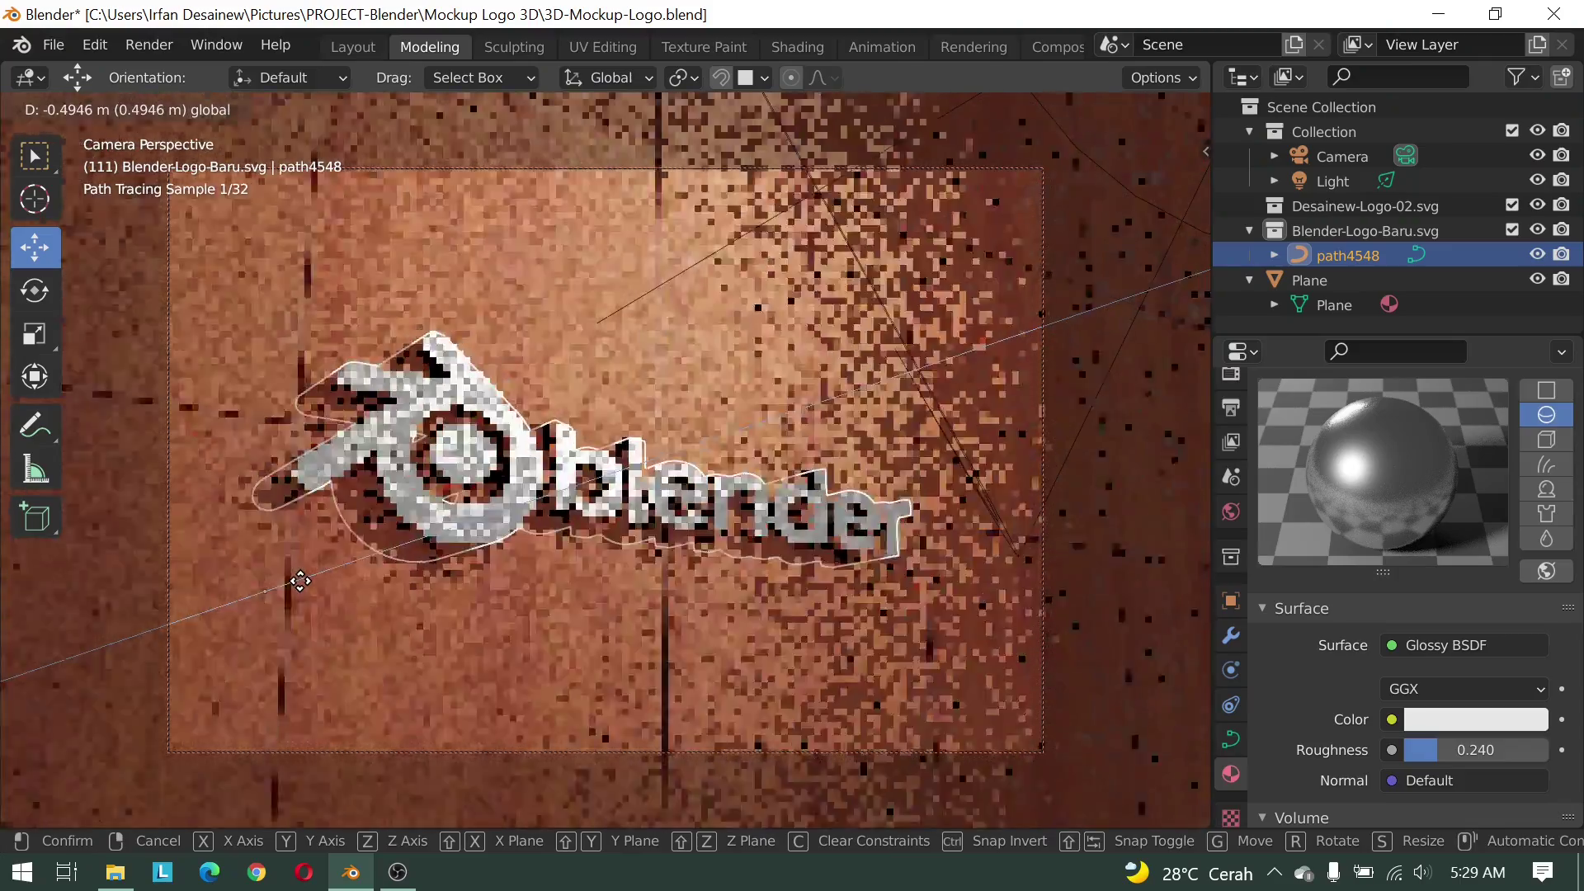
left_click_drag(300, 581, 307, 580)
left_click(639, 642)
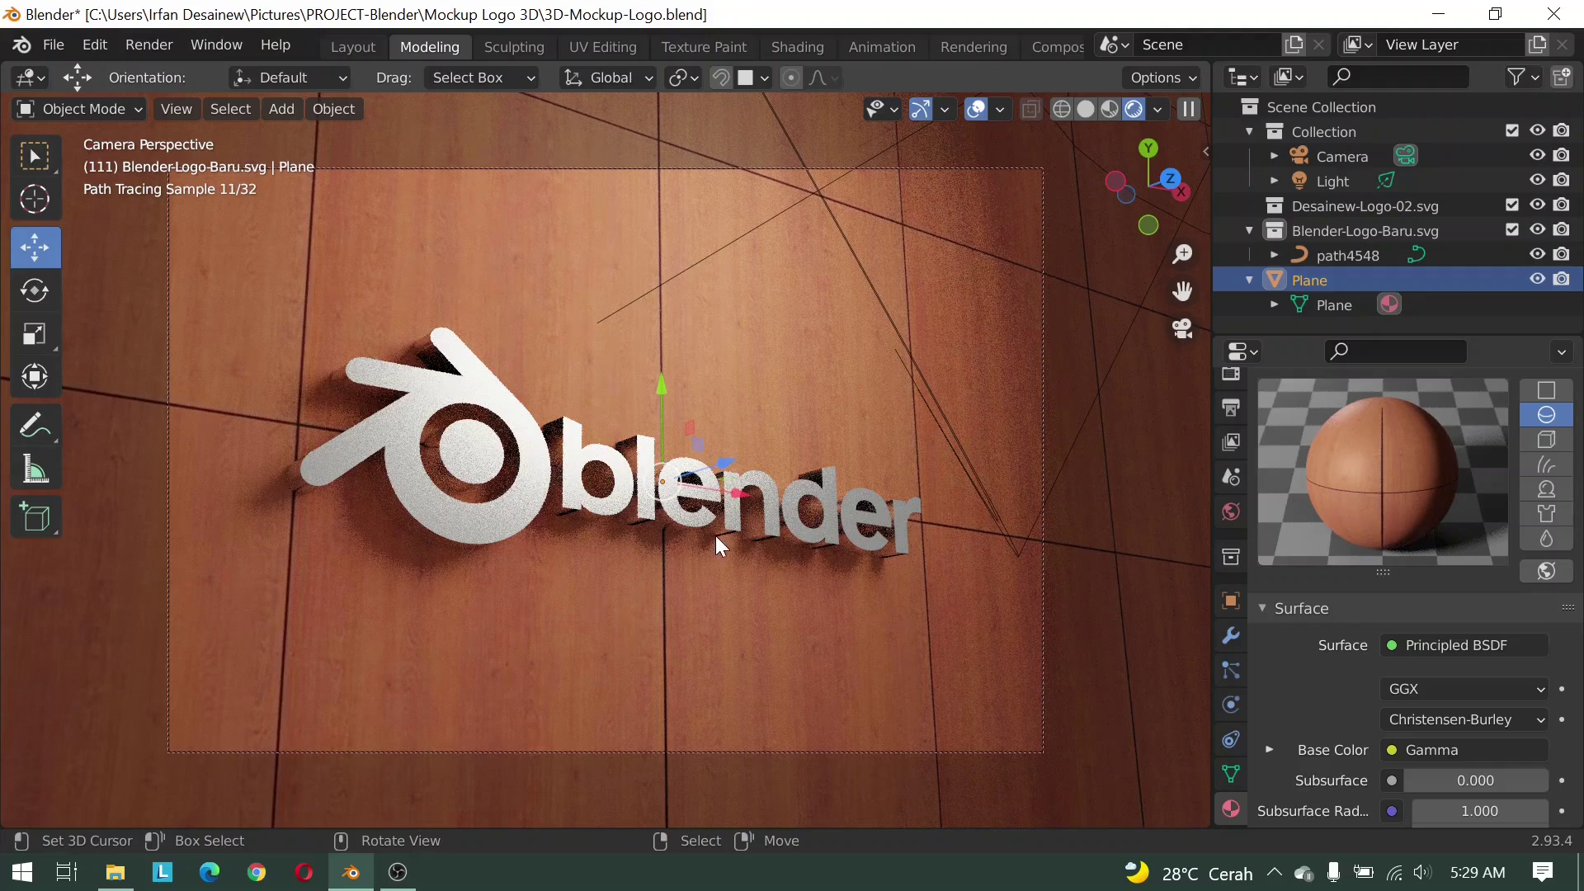
left_click(1111, 108)
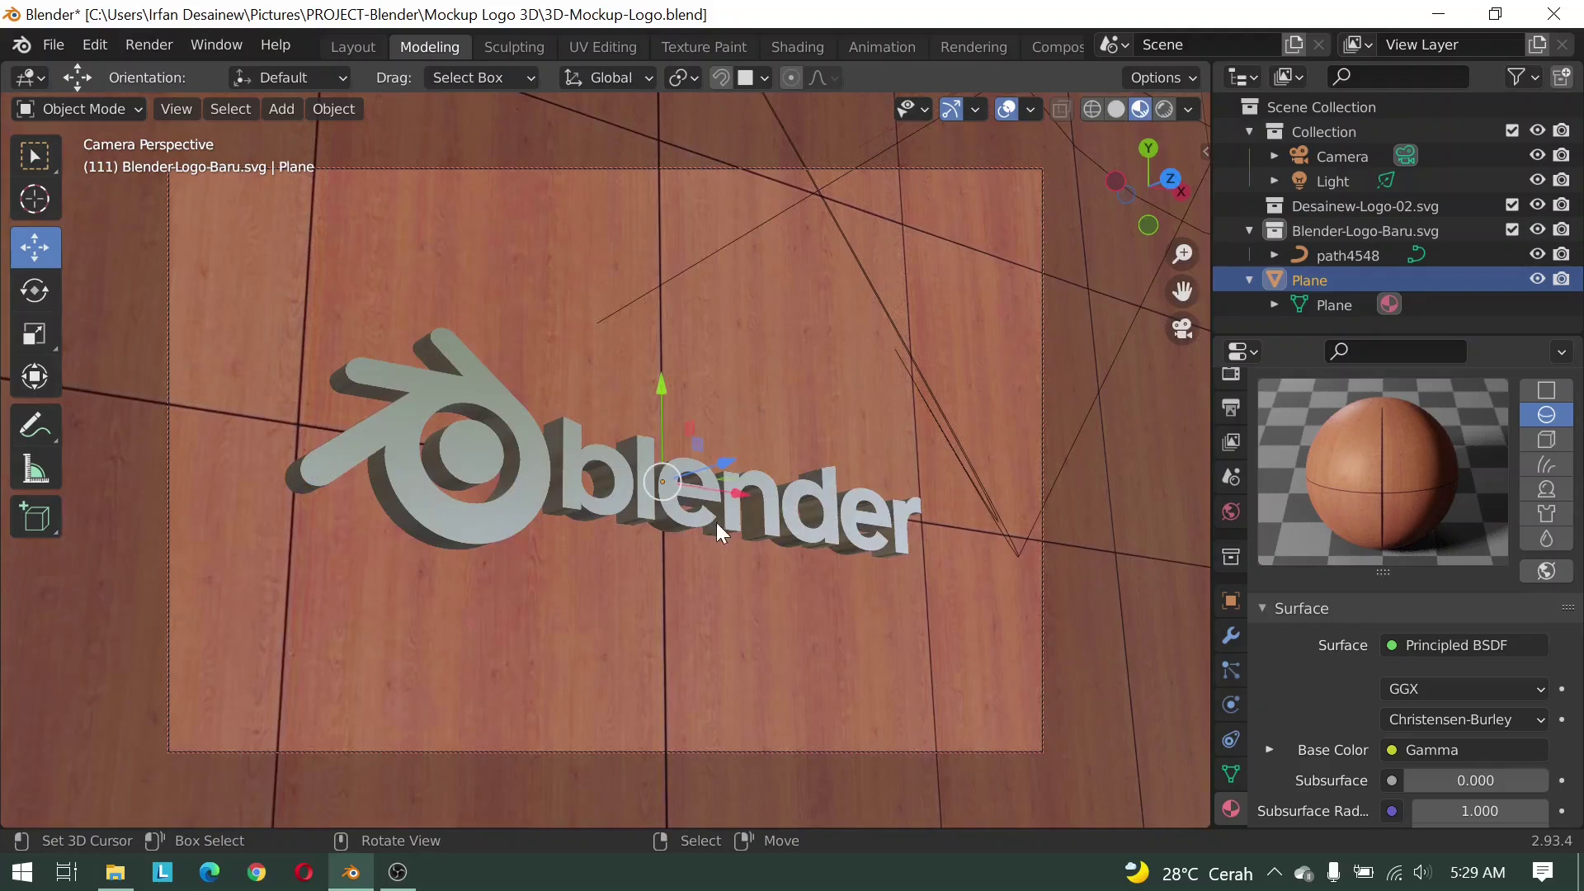
Enlarge the logo slightly with two scale operations
key("s")
left_click(794, 553)
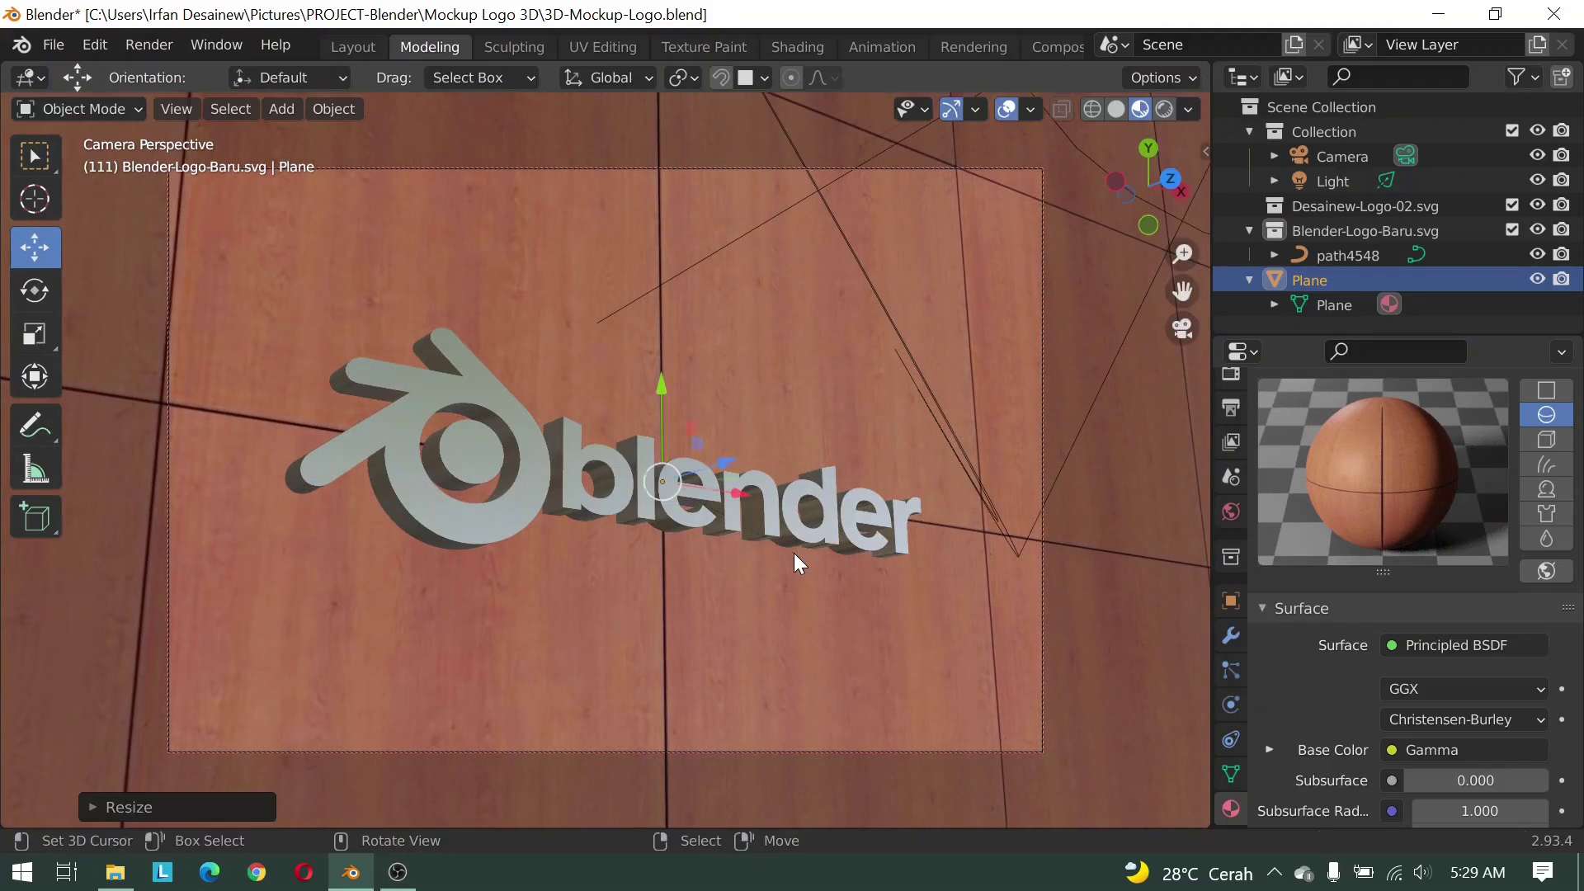
left_click(487, 408)
key("s")
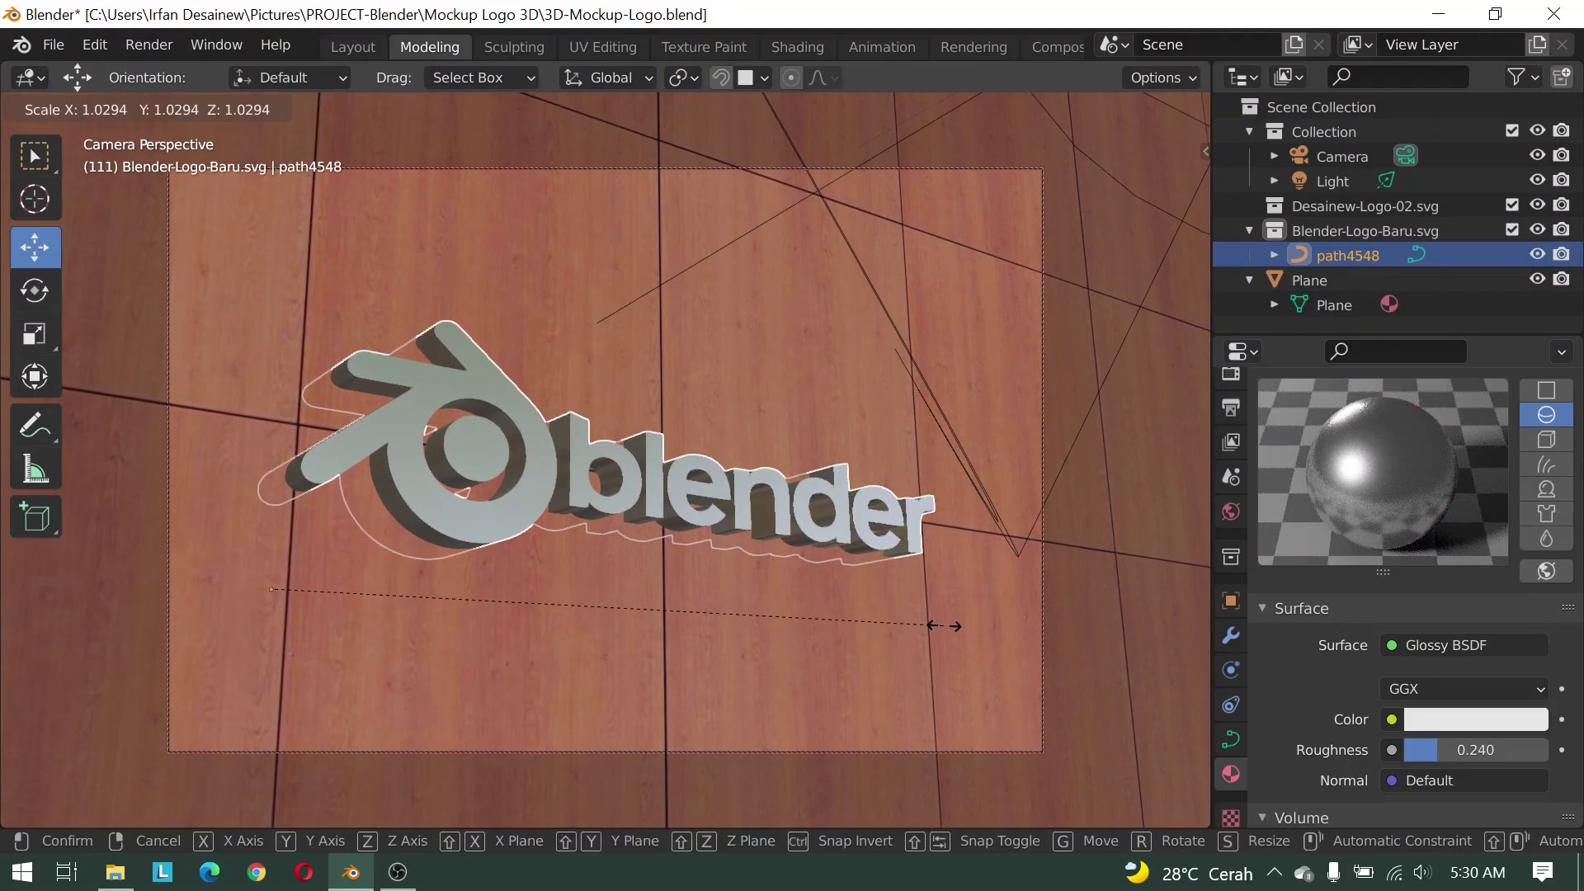
left_click(973, 628)
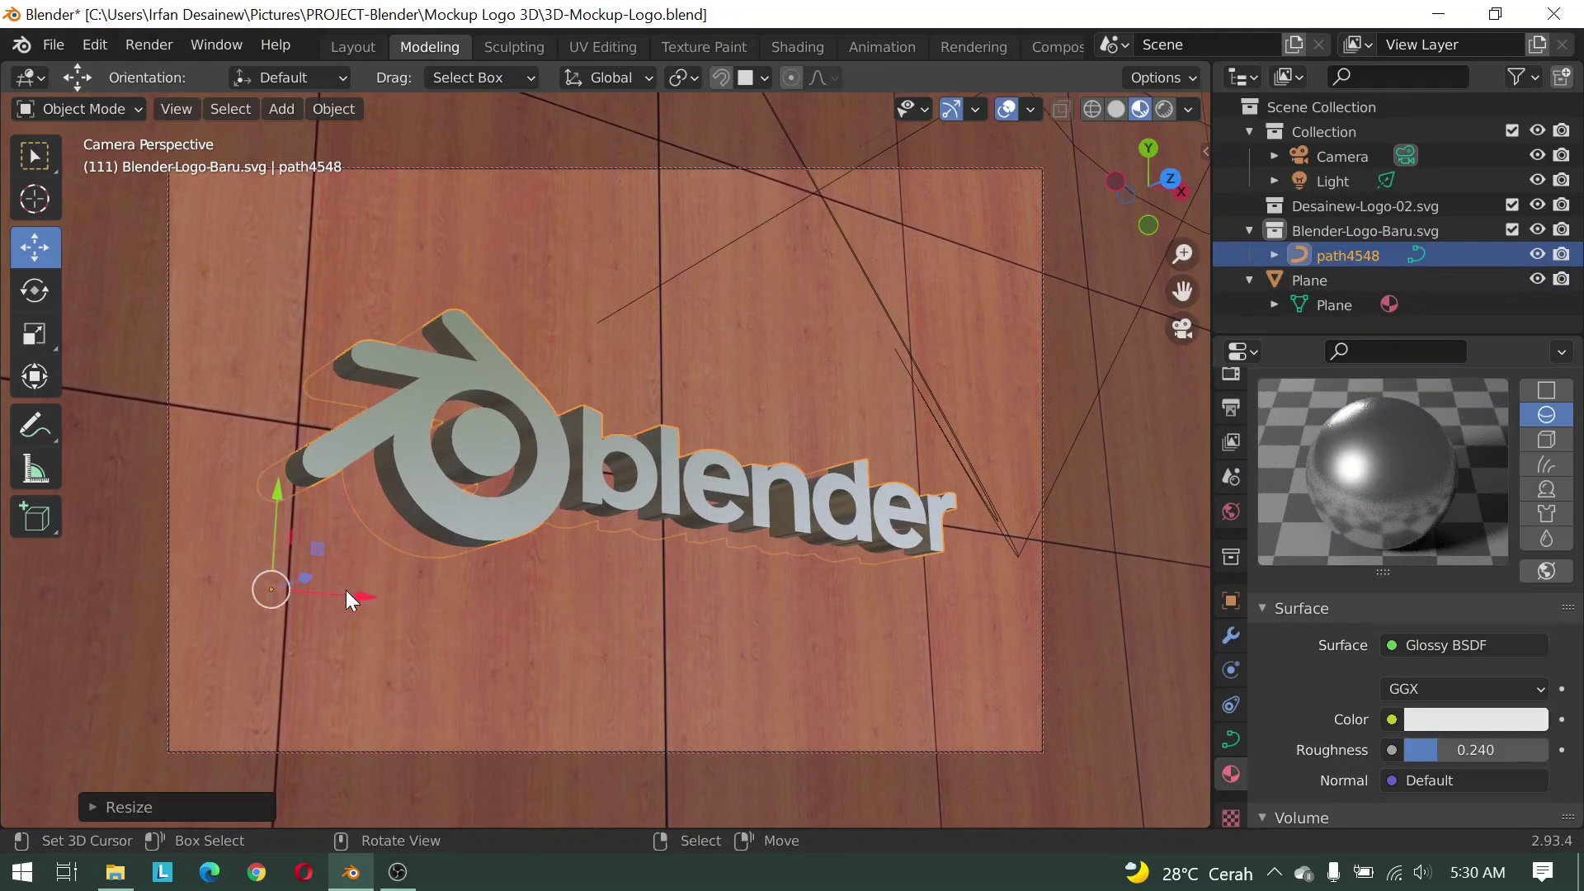
Check the wood-panel wall plane in rendered shading, then return to material preview
left_click(1166, 109)
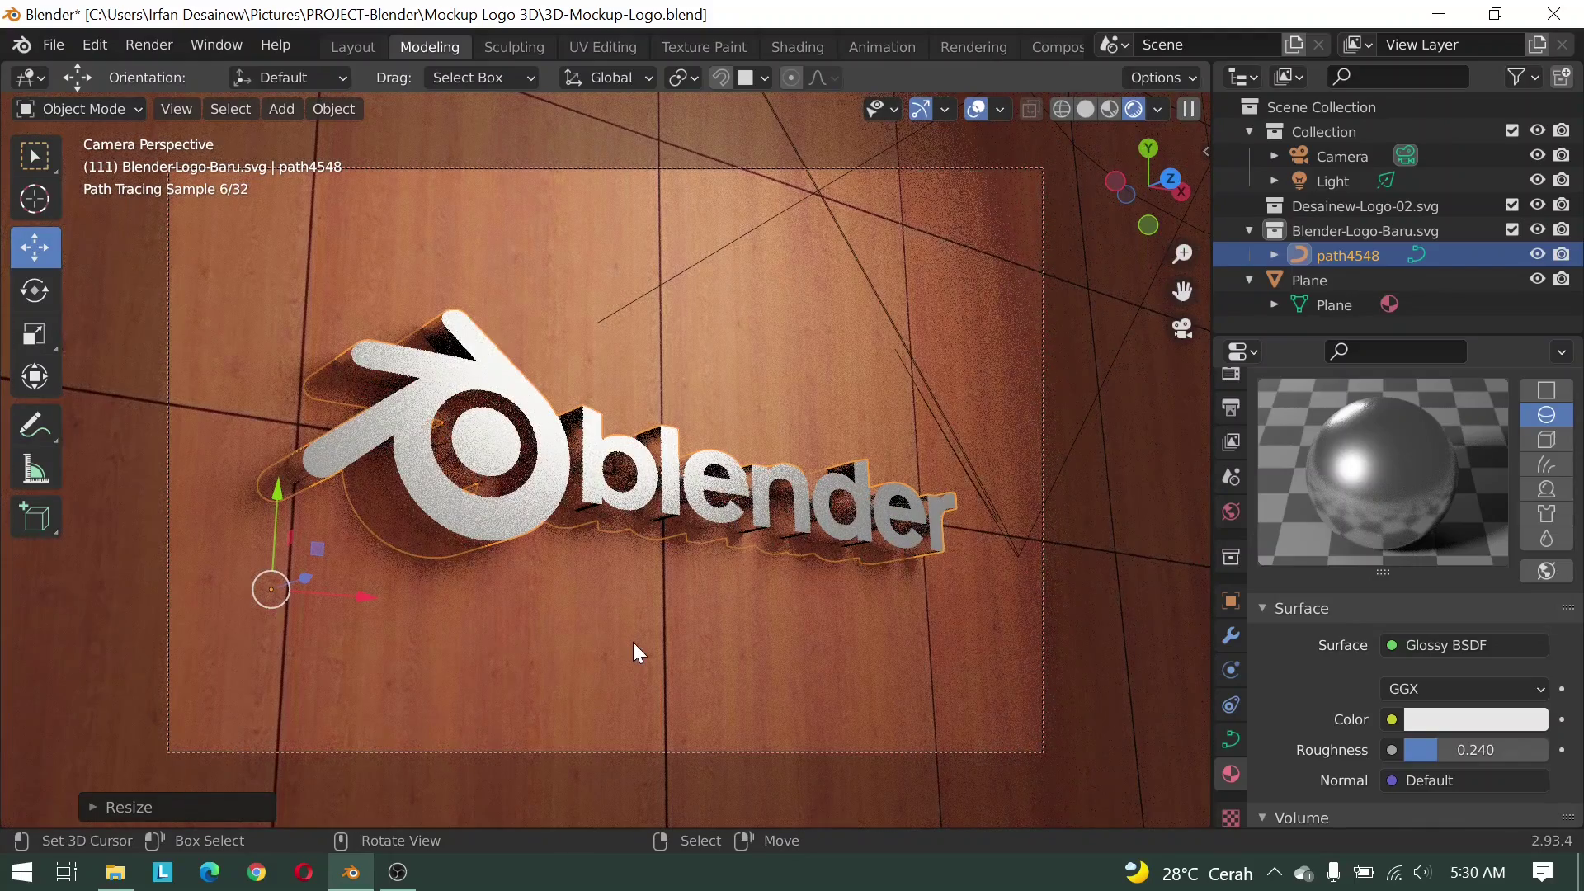
left_click(658, 647)
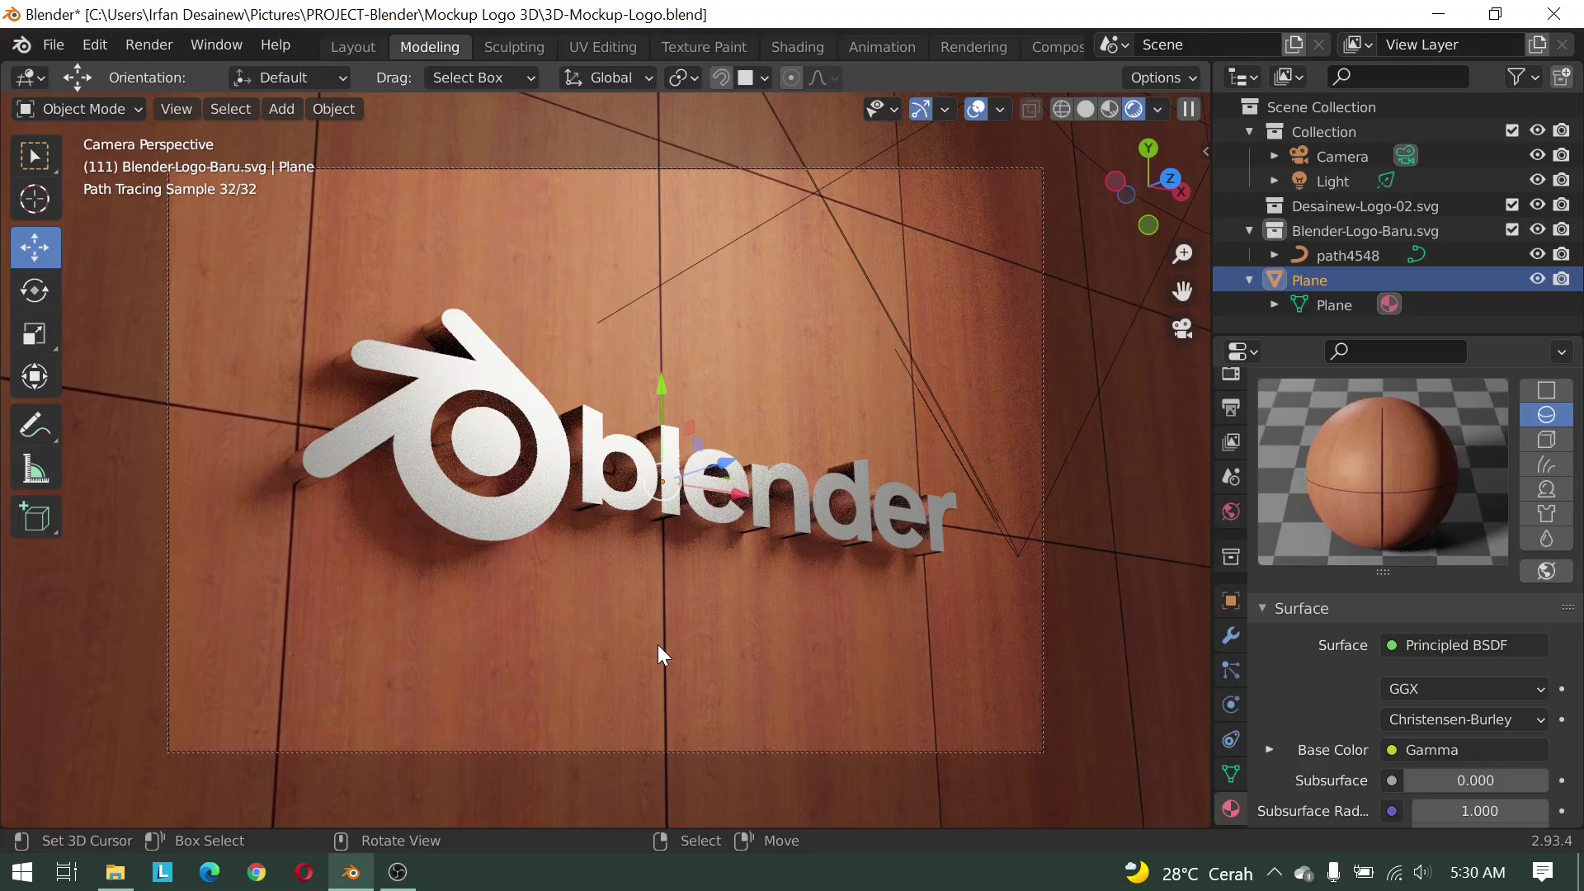
left_click(1109, 109)
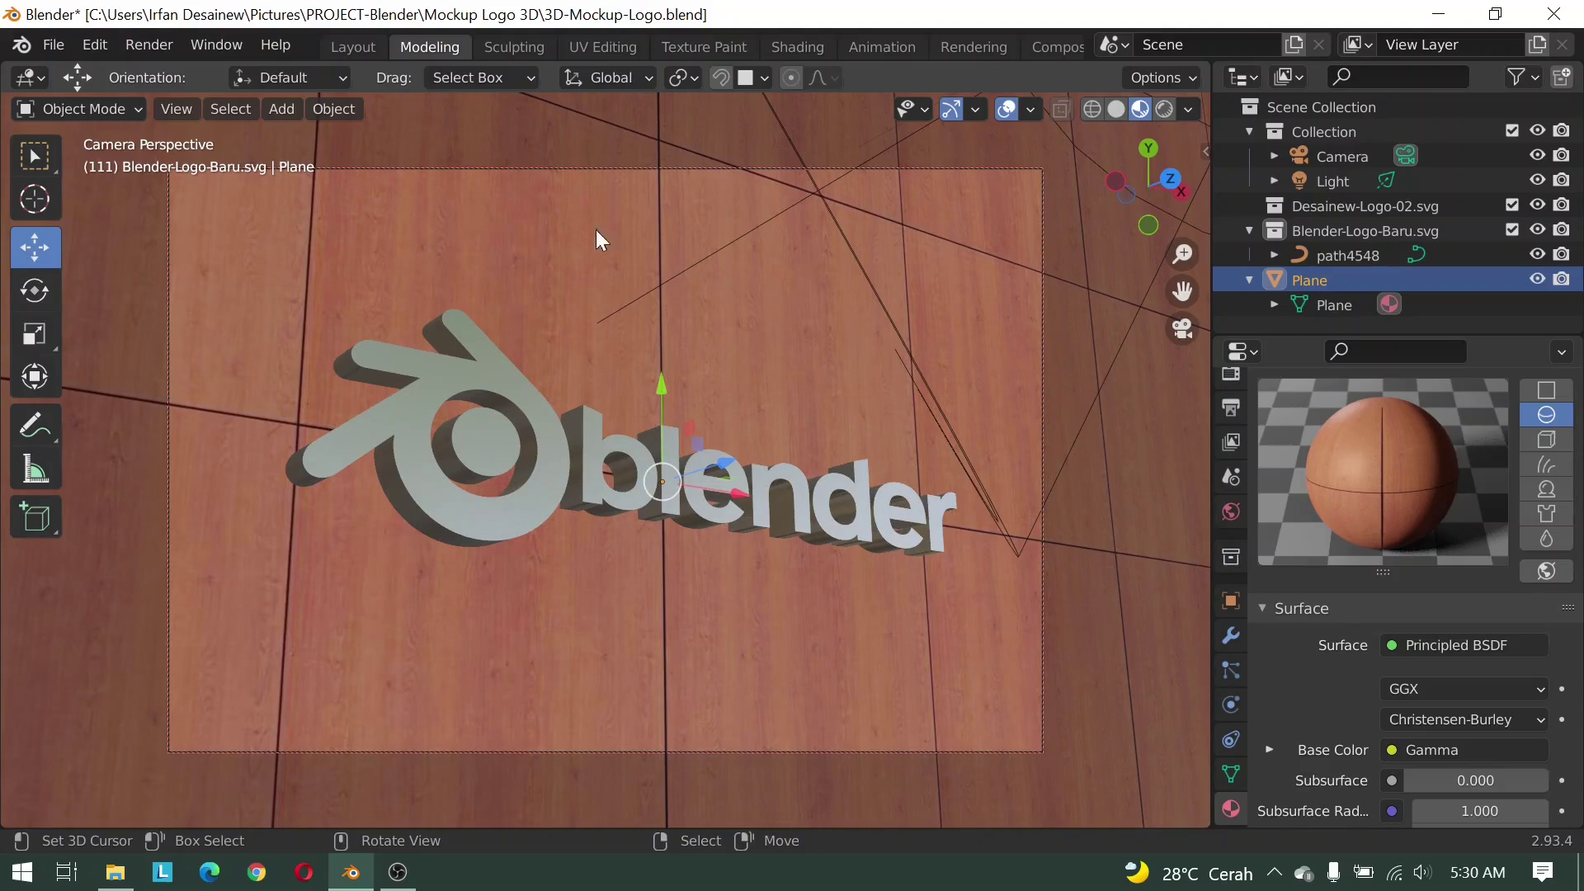
left_click(144, 44)
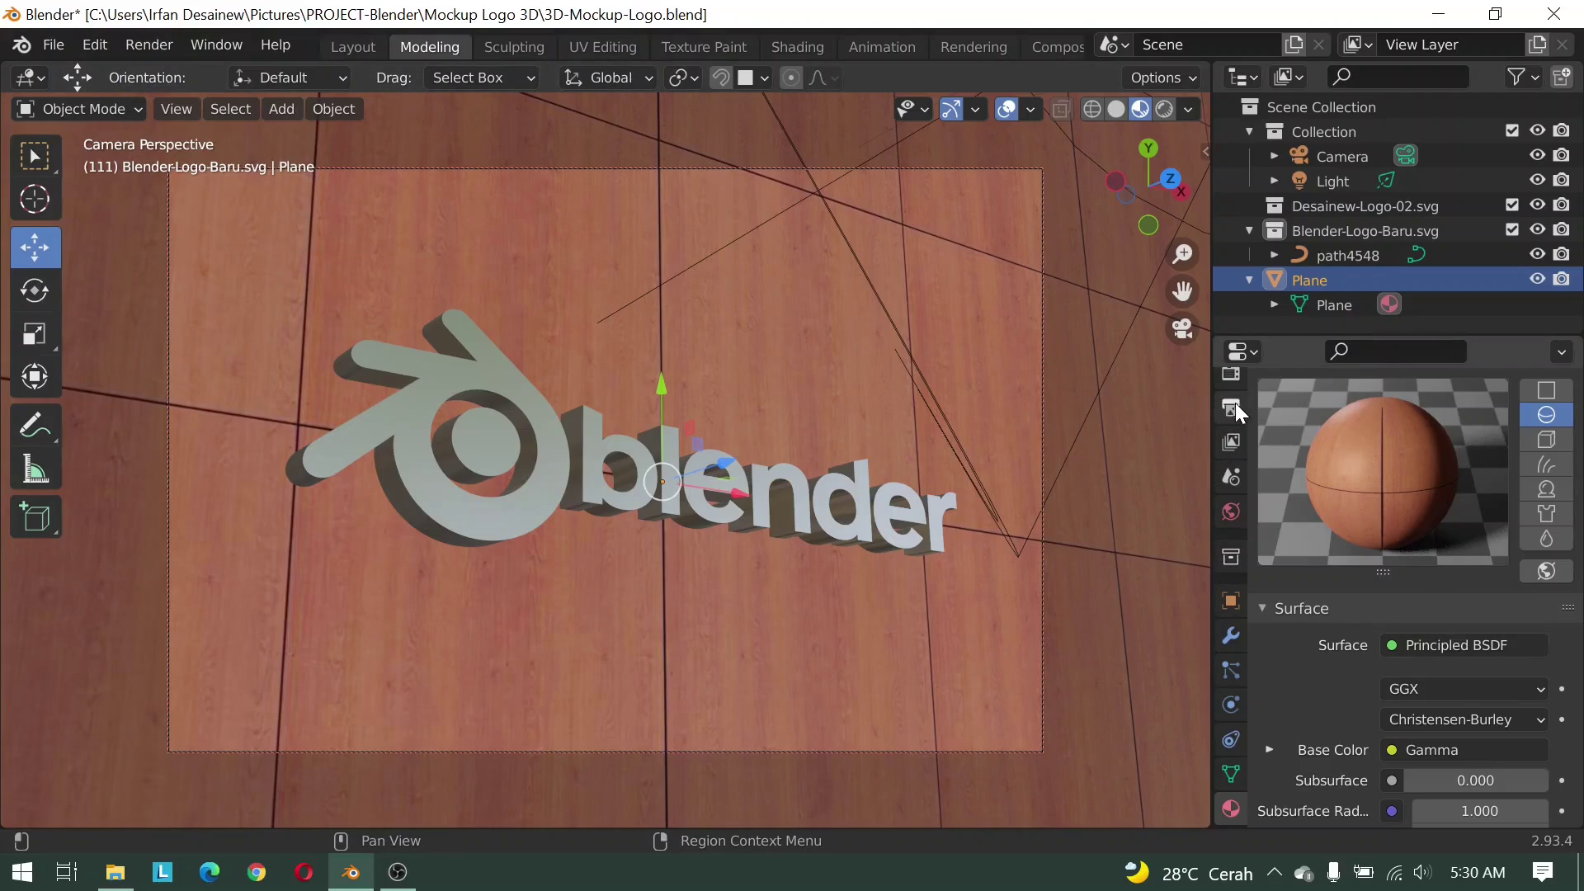
In Output properties, raise Resolution % from 80 to 100 for a full 1500 × 1000 render
scroll(1233, 457, "up", 2)
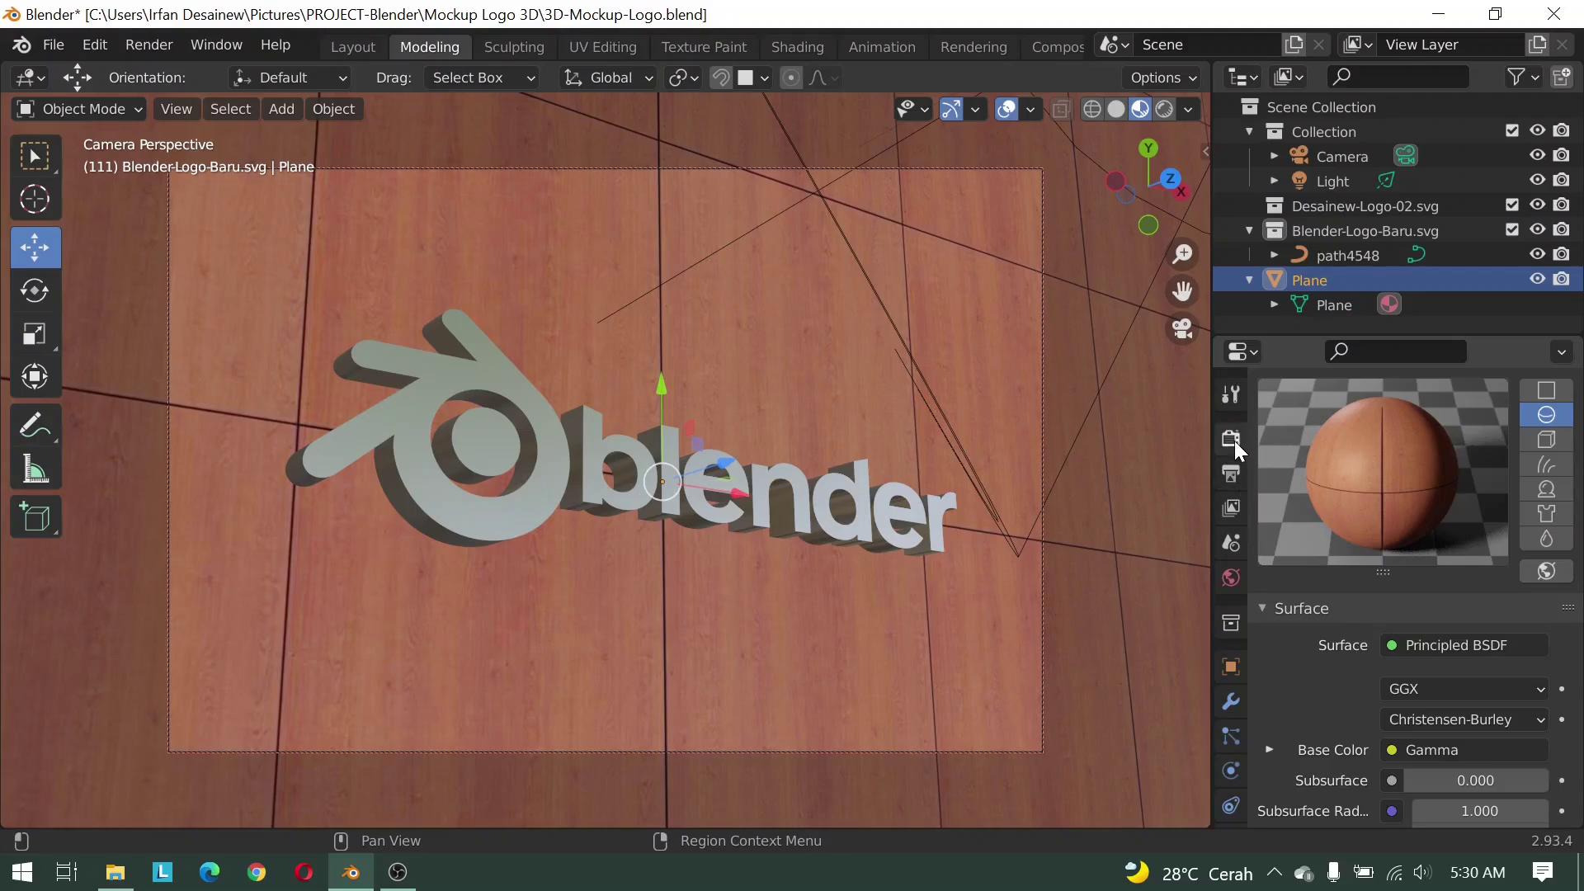
left_click(1232, 442)
scroll(1403, 537, "up", 3)
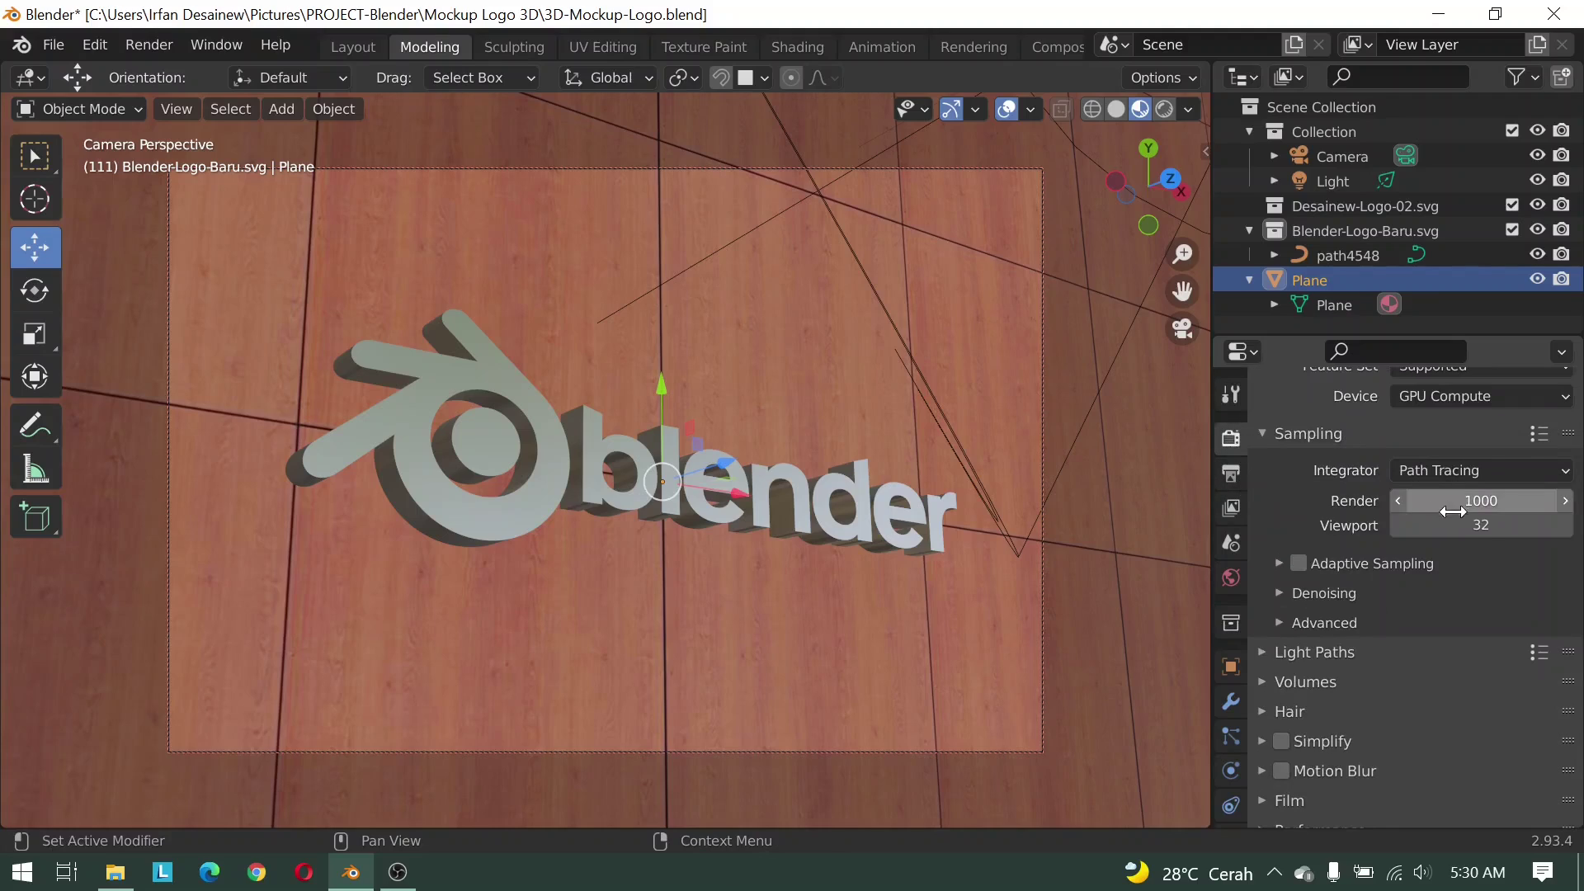
scroll(1449, 592, "up", 3)
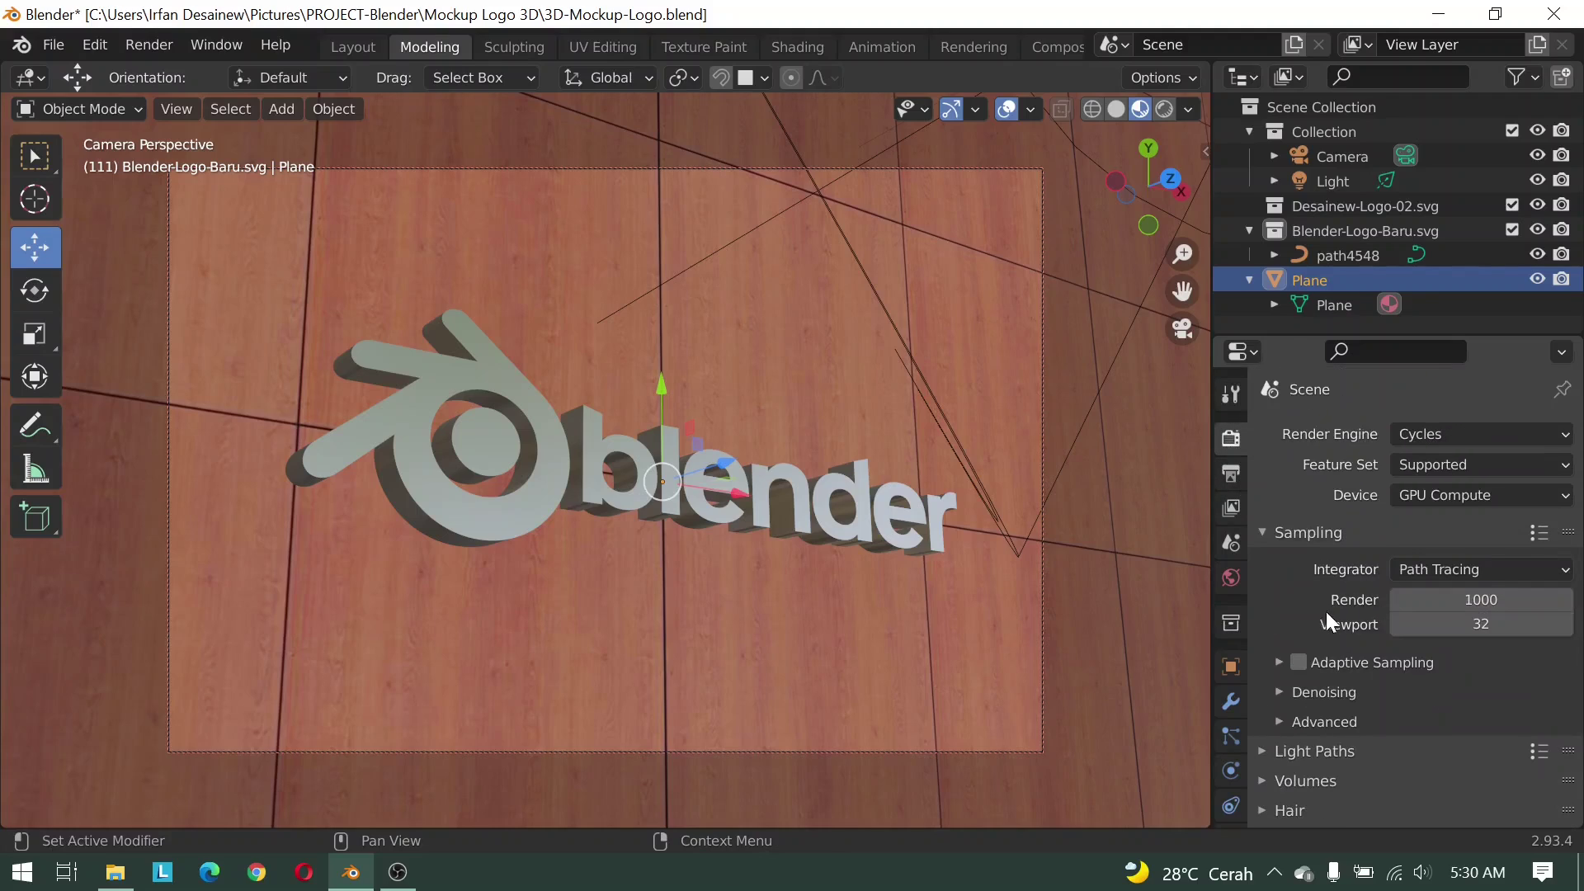
left_click(1232, 475)
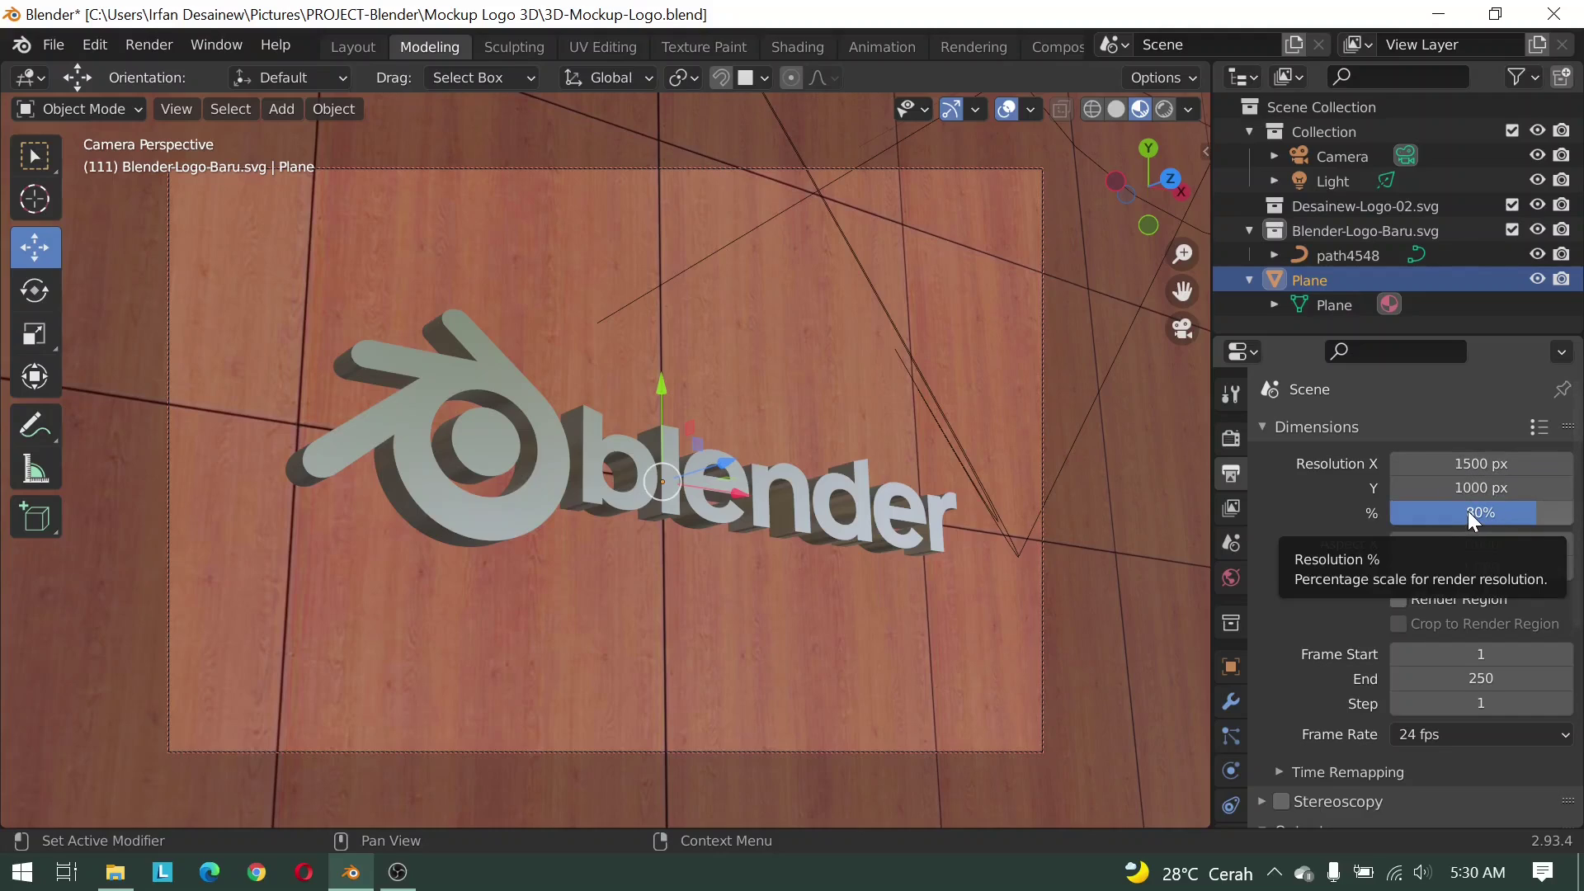
left_click(1481, 512)
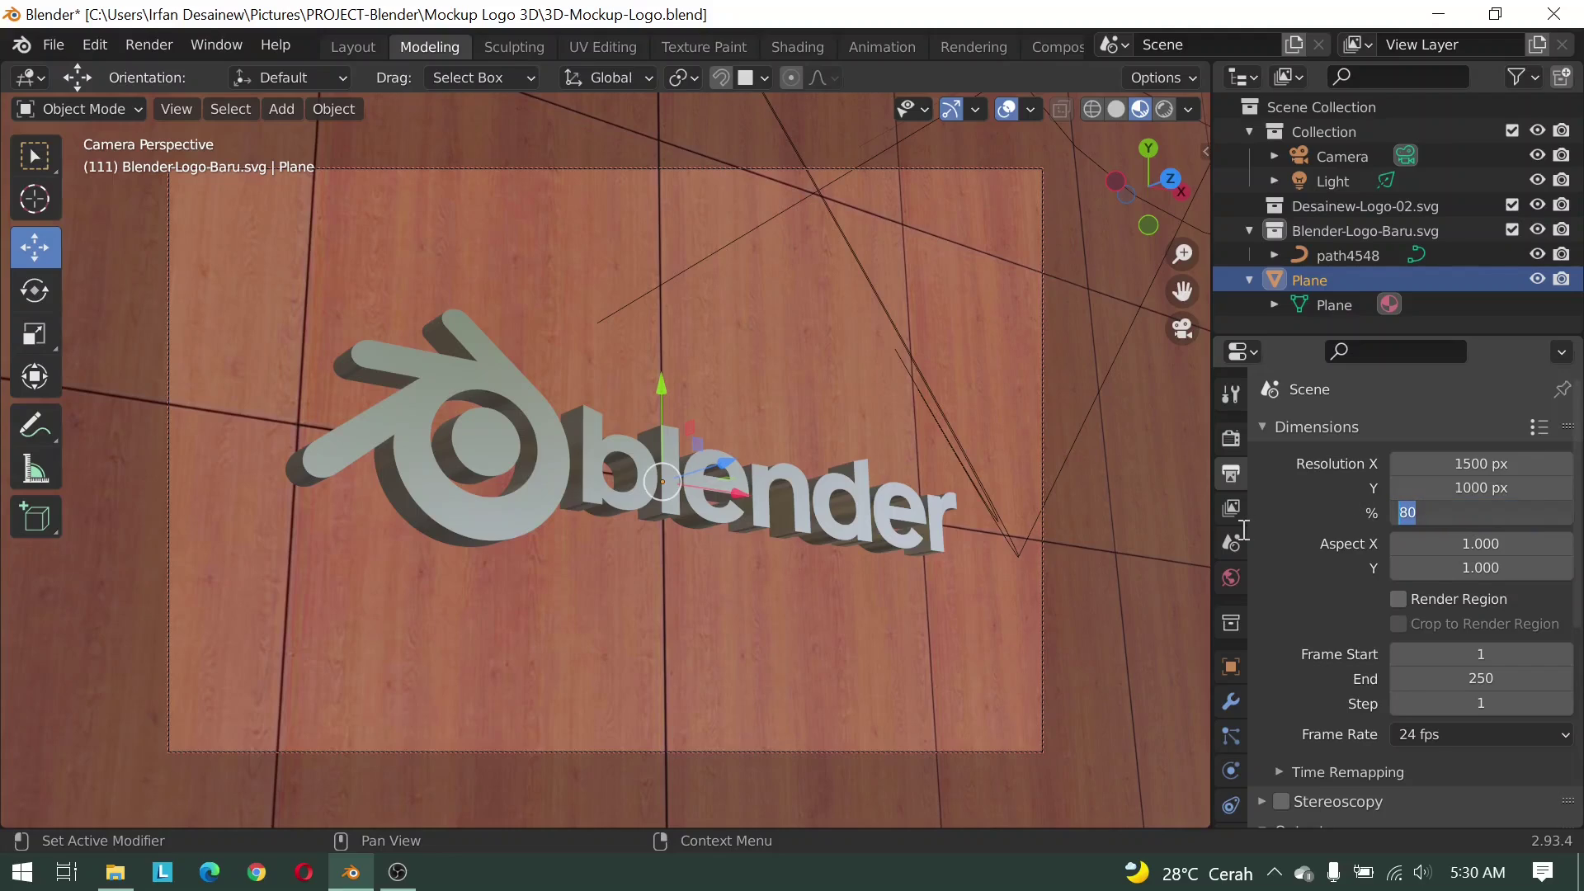
type("100")
key("Return")
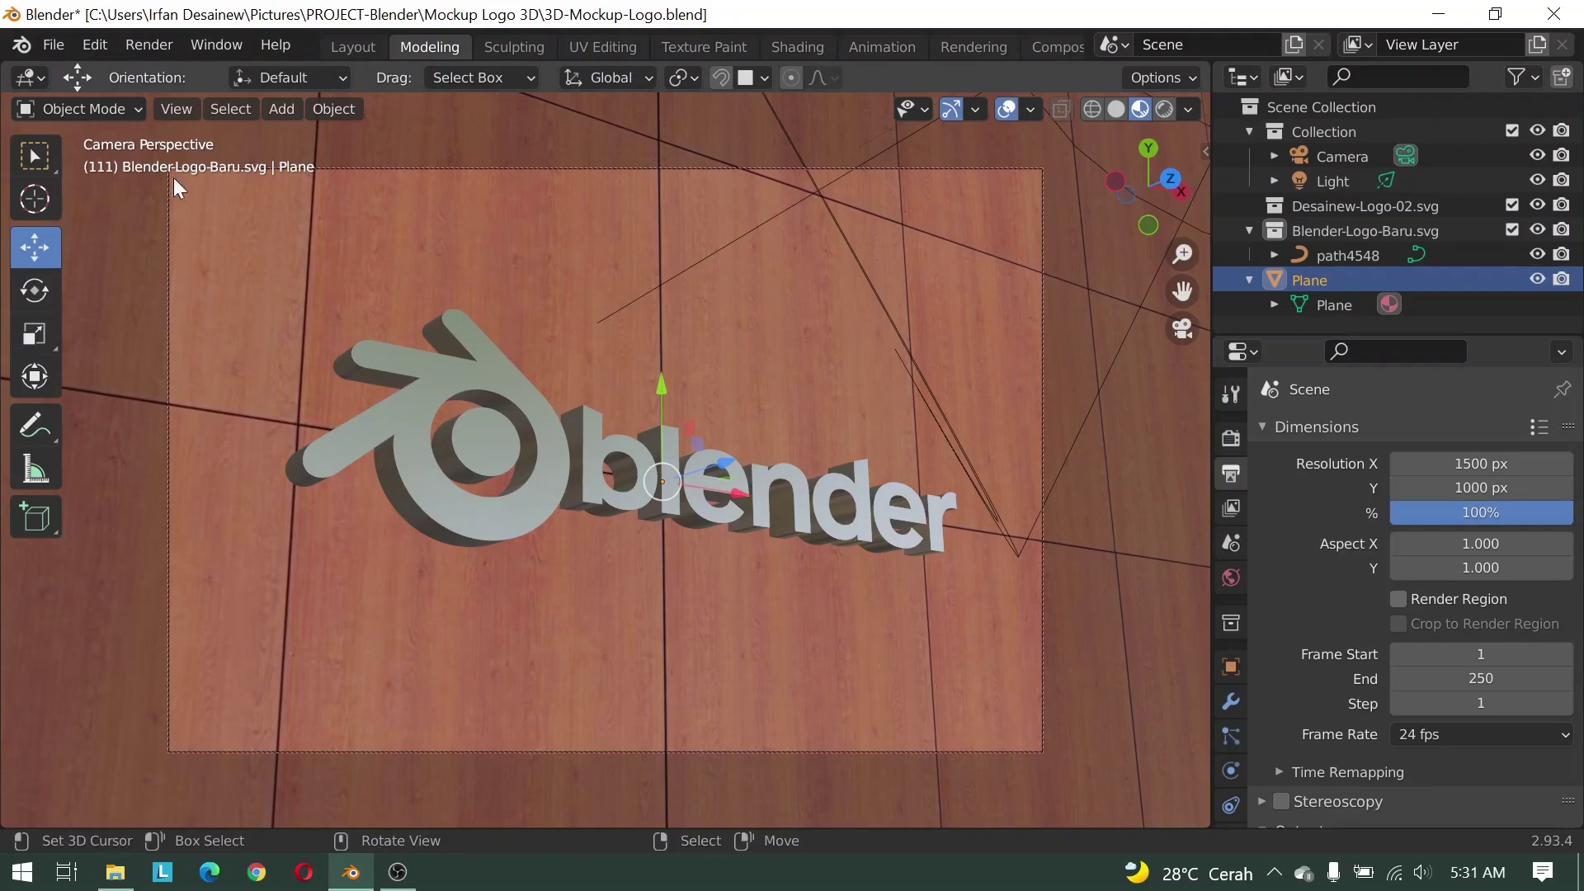
Render frame 111 of the camera view as a still image with Render Image
left_click(156, 49)
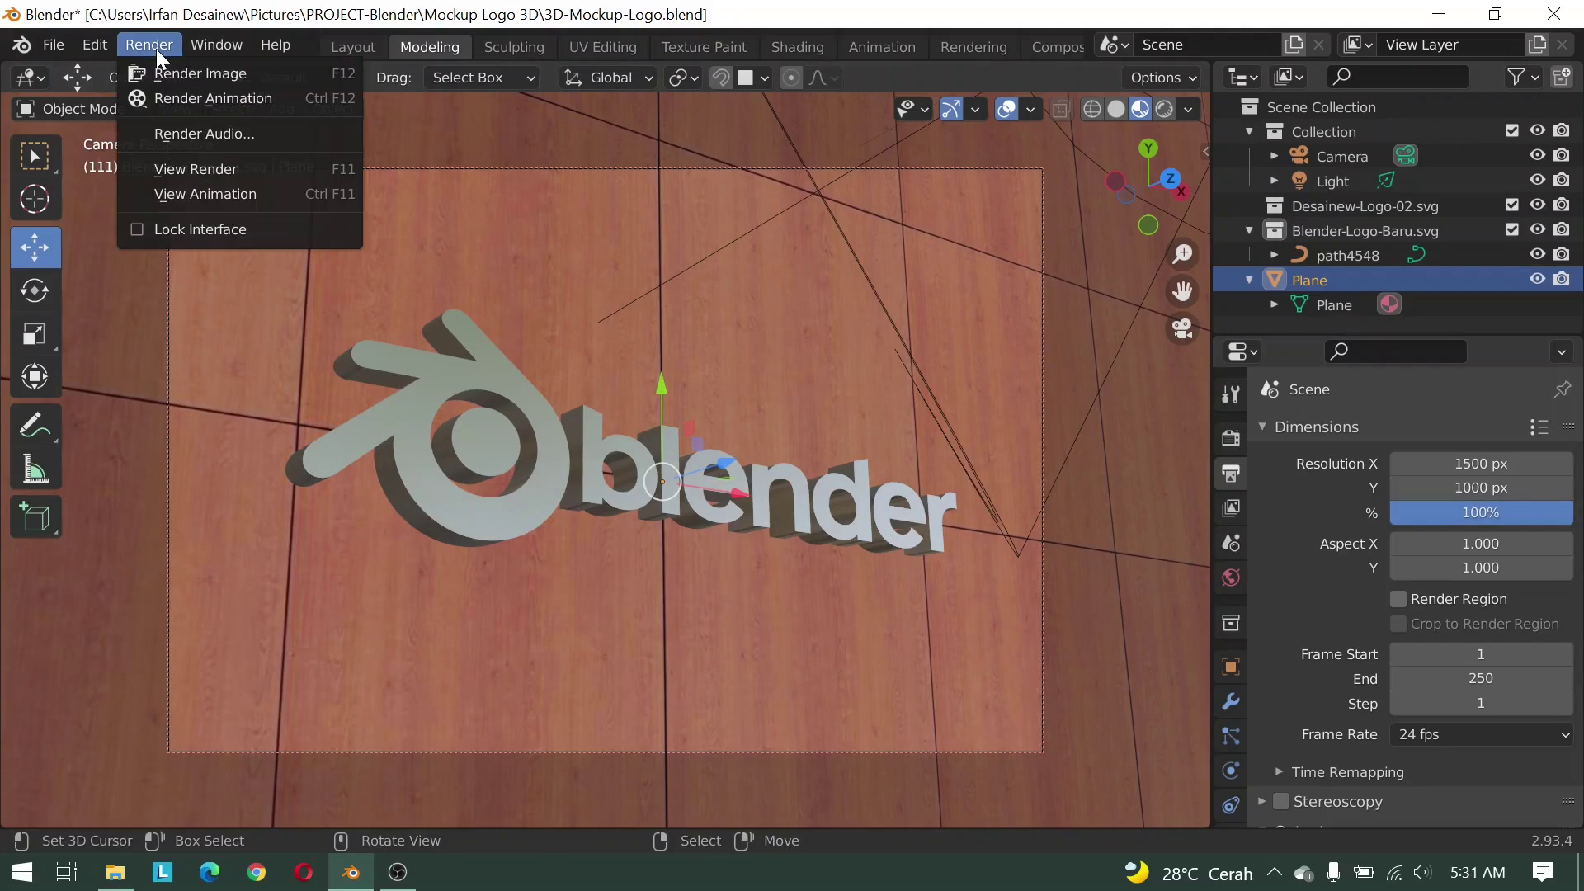
left_click(229, 77)
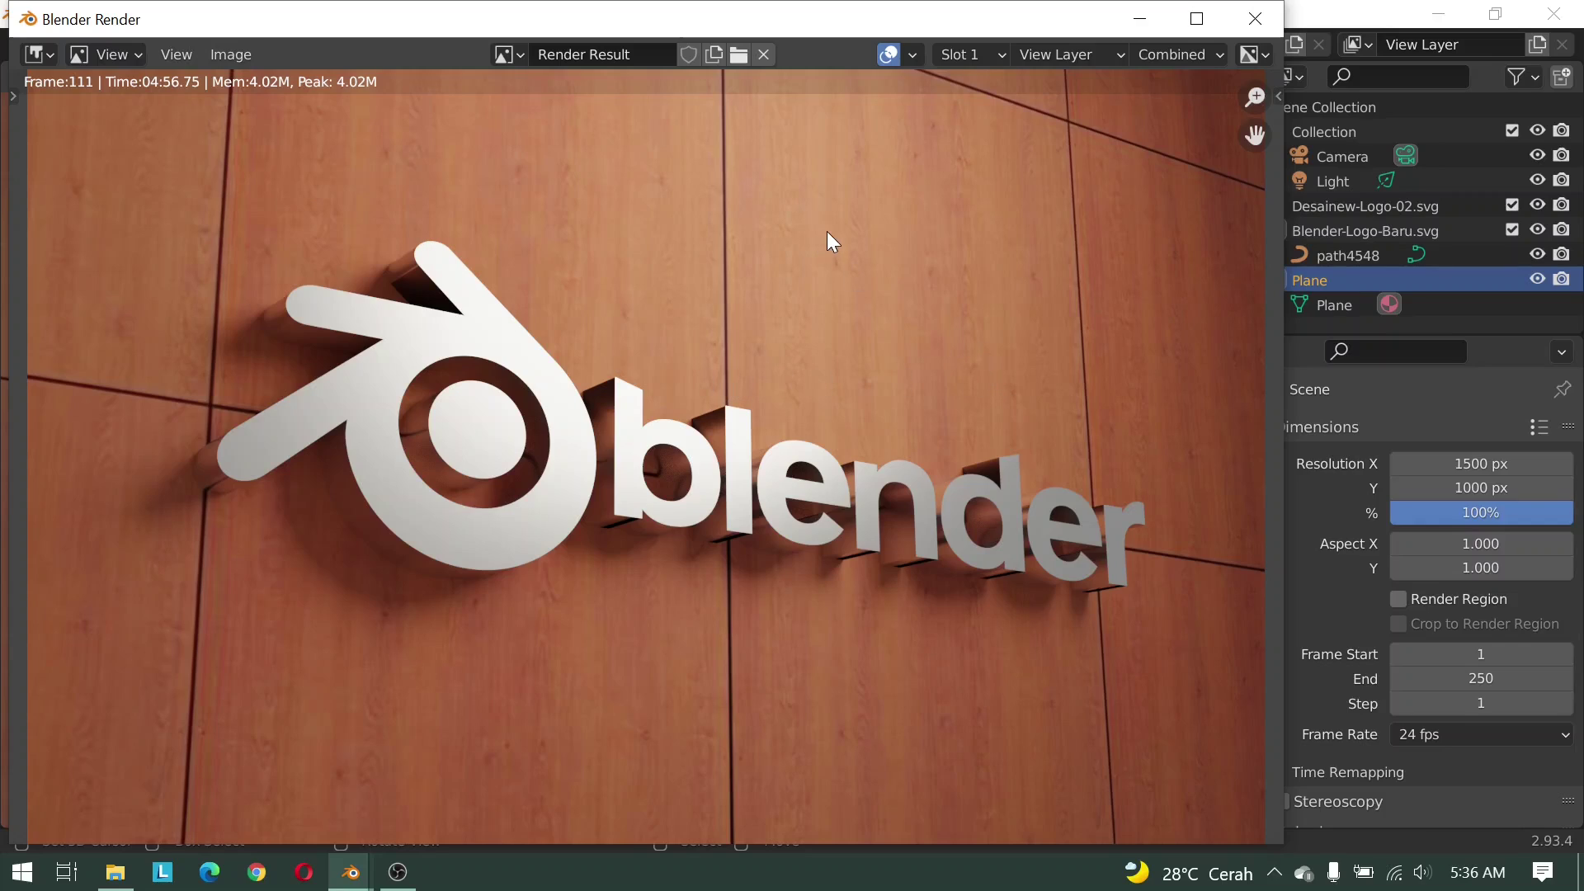
Save the render as Logo-Mockup-3D in JPEG format instead of PNG in the Mockup Logo 3D folder
left_click(239, 56)
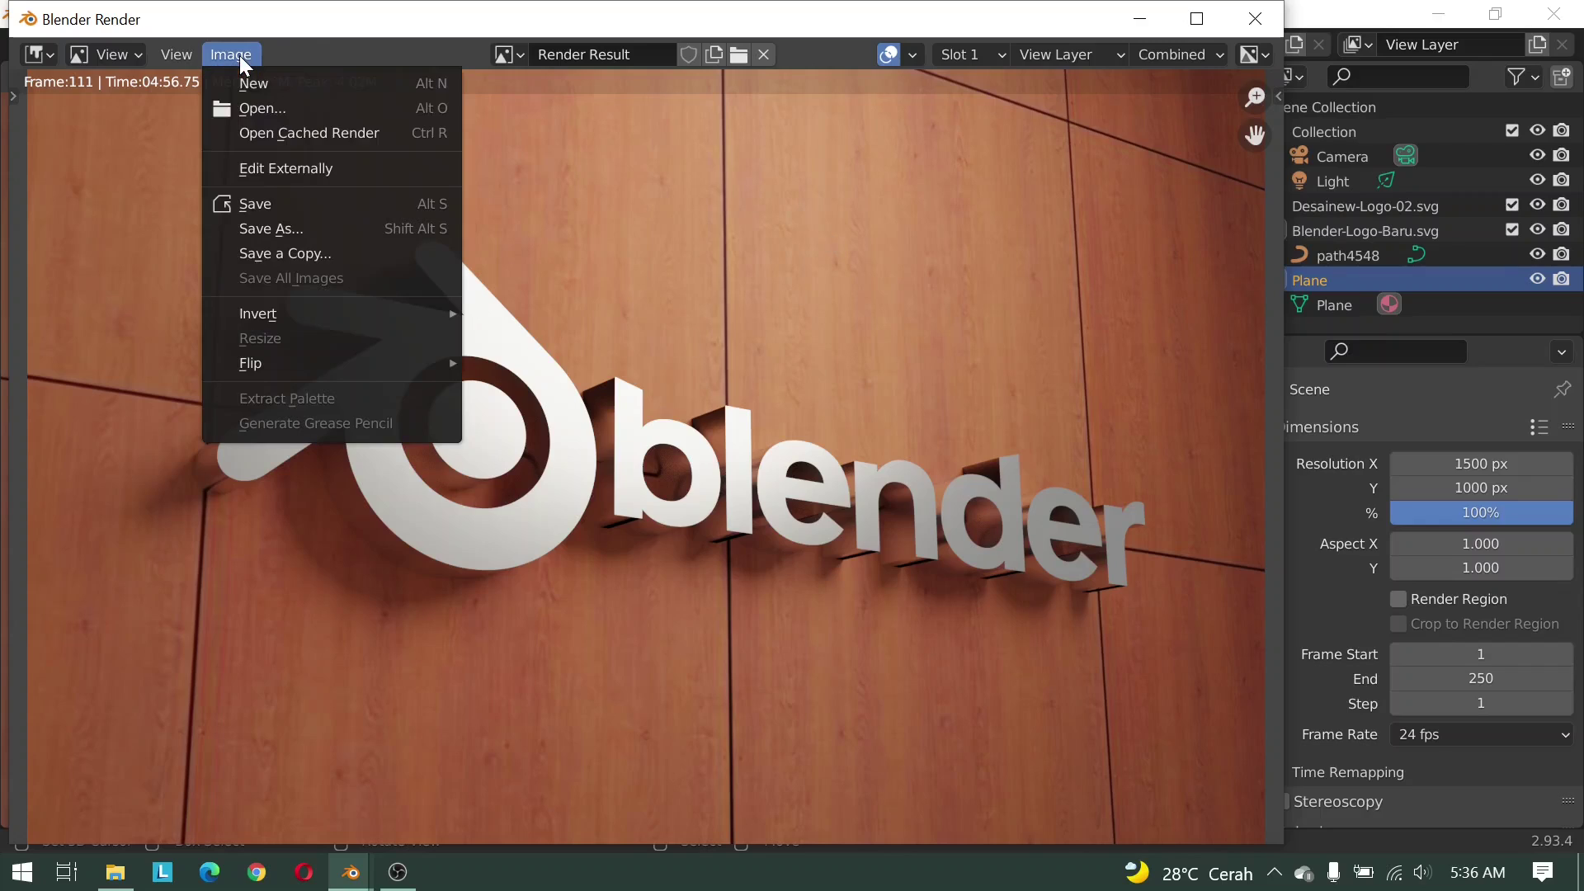
left_click(259, 241)
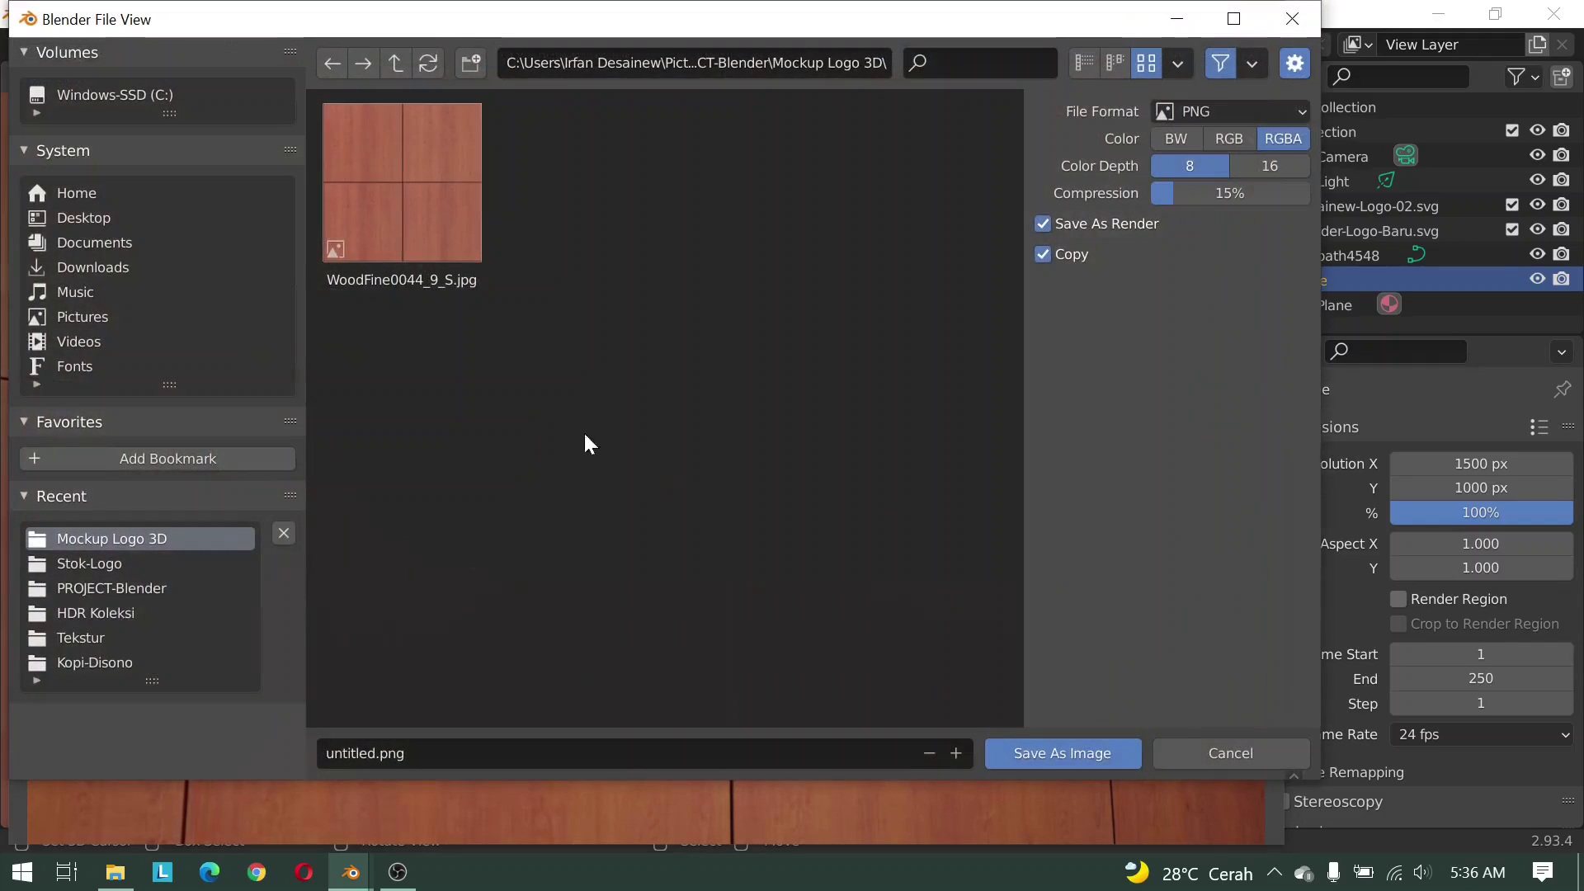
left_click(361, 746)
key("BackSpace")
key("BackSpace")
key("BackSpace")
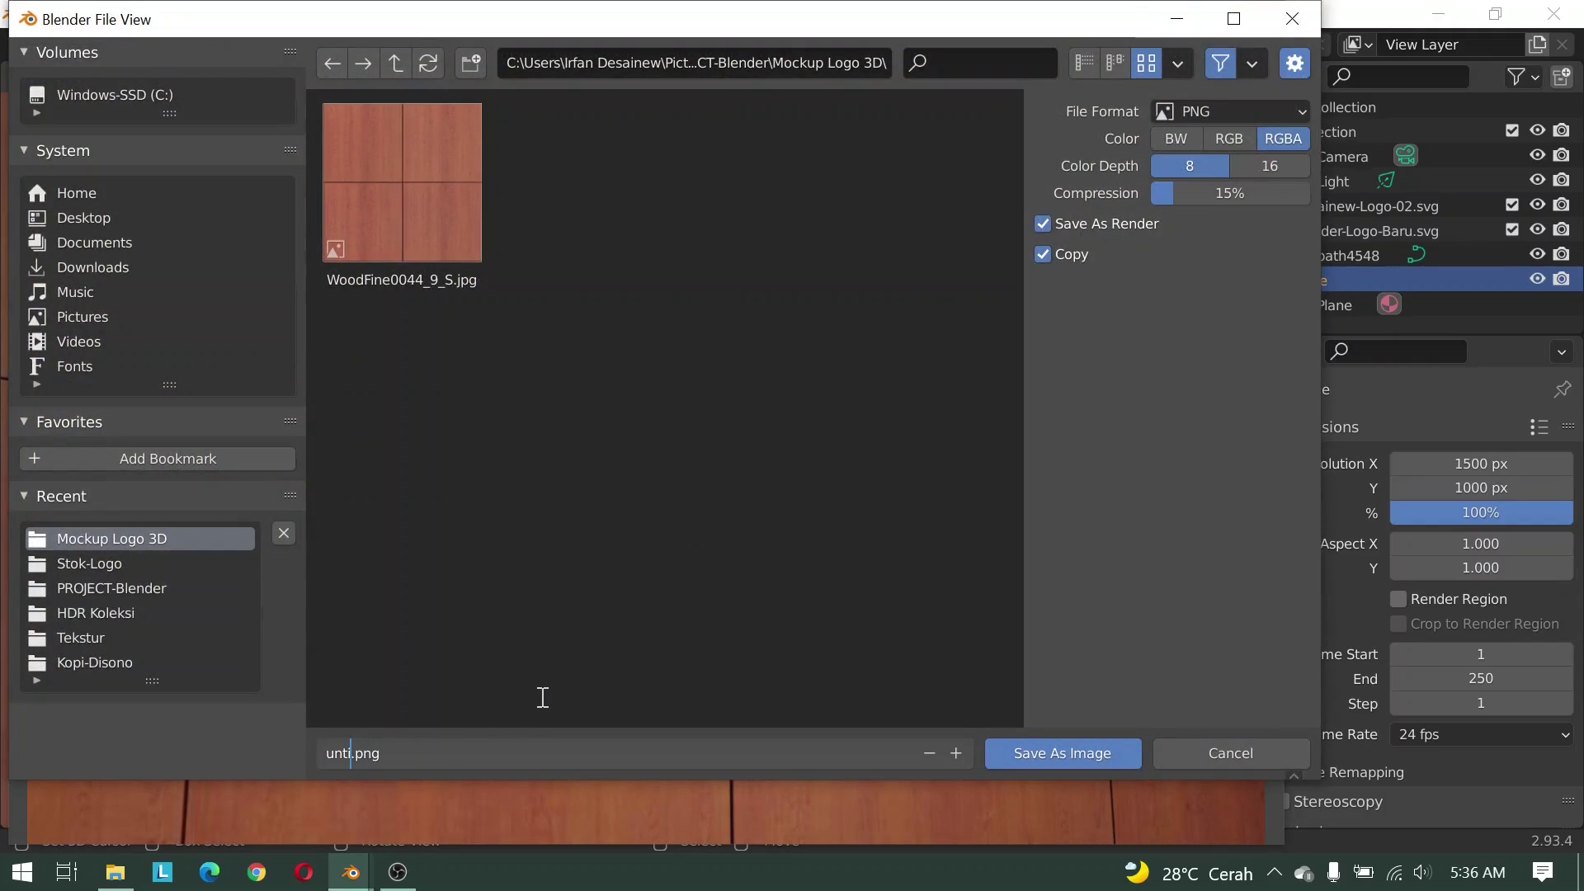
key("BackSpace")
key("BackSpace")
key("BackSpace")
key("BackSpace")
key("BackSpace")
type("Logo-")
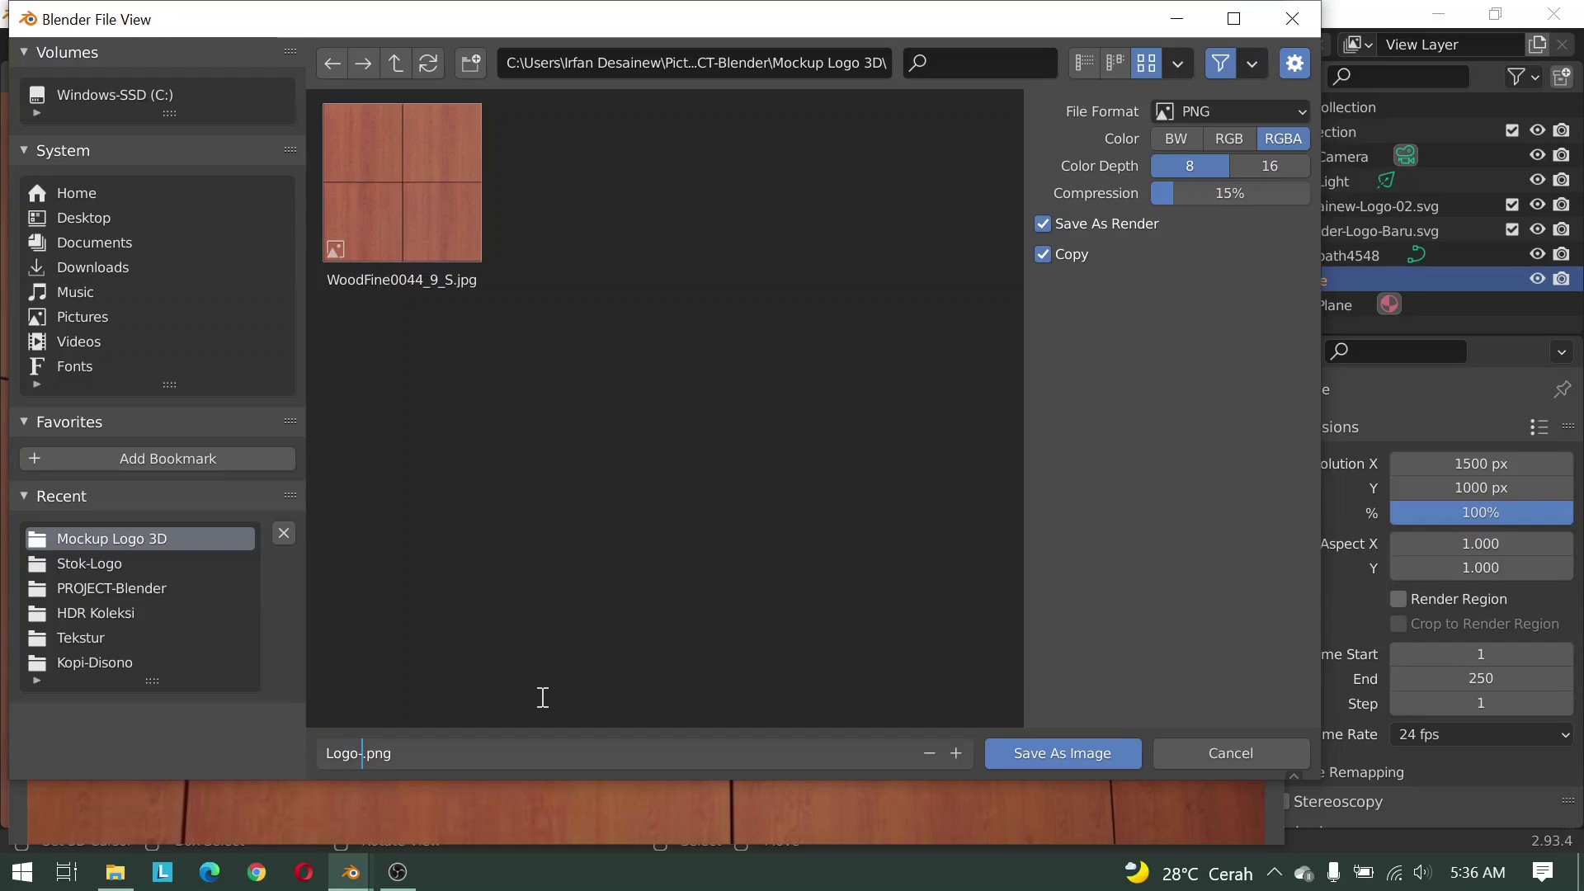
type("Mockup-")
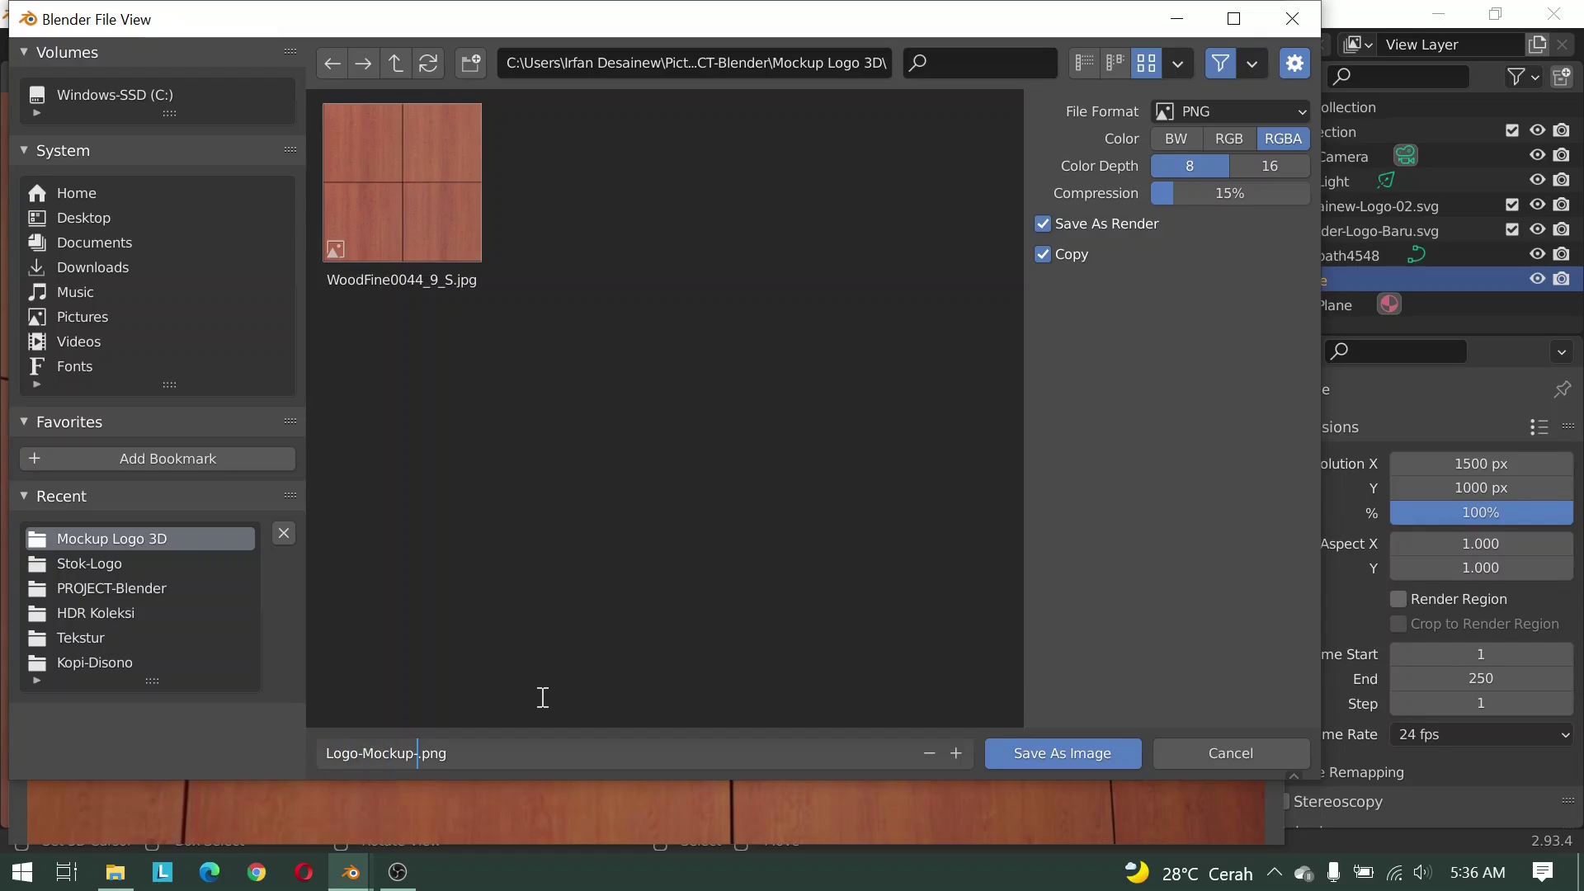
type("3D")
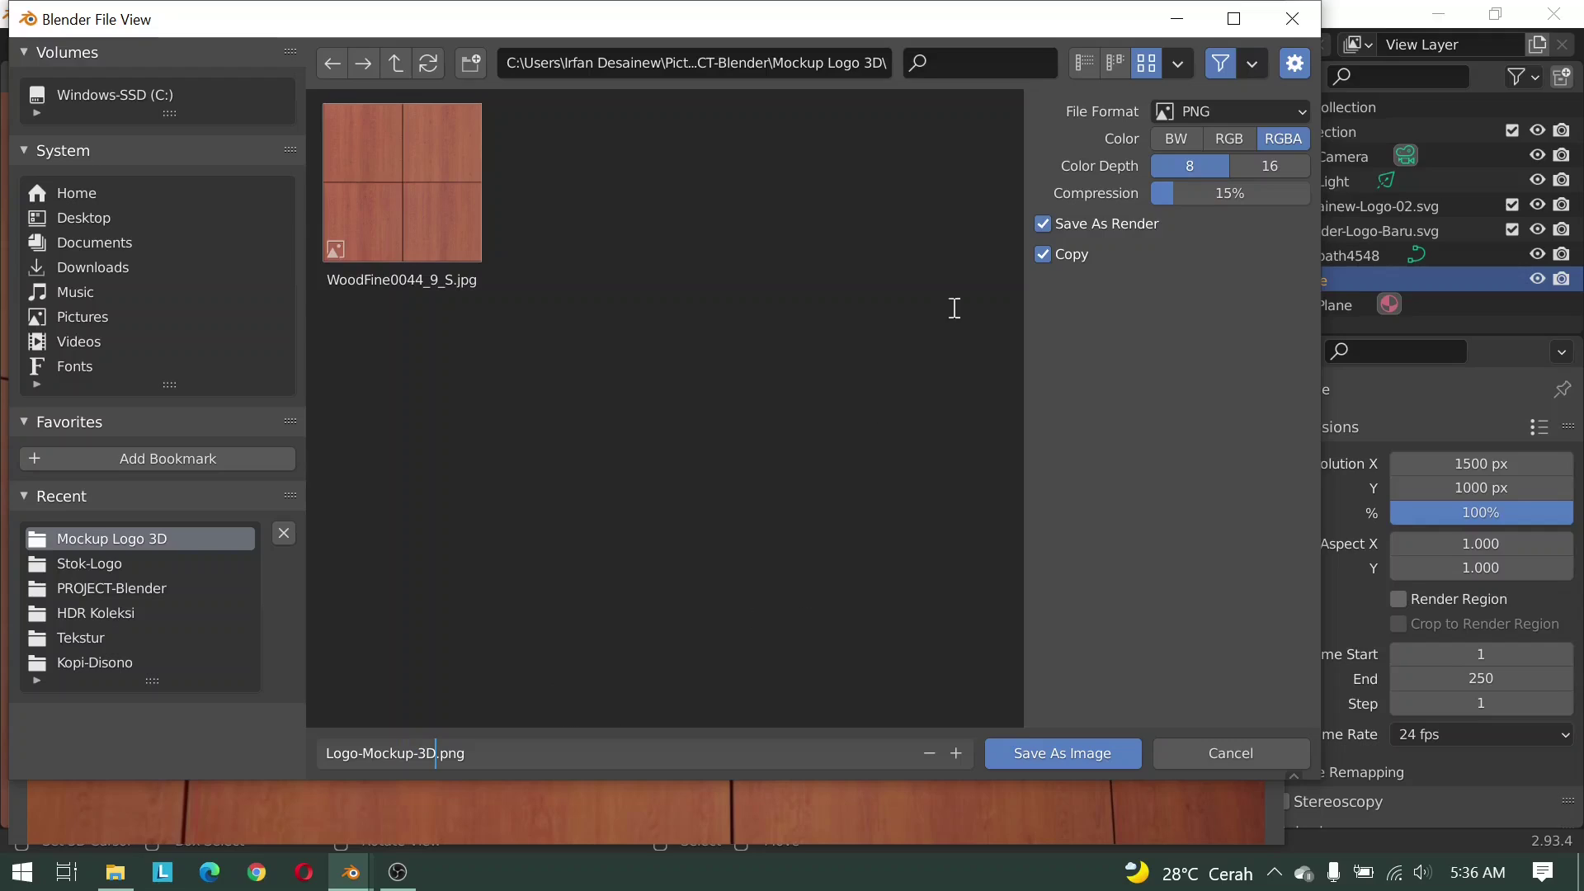
left_click(1231, 109)
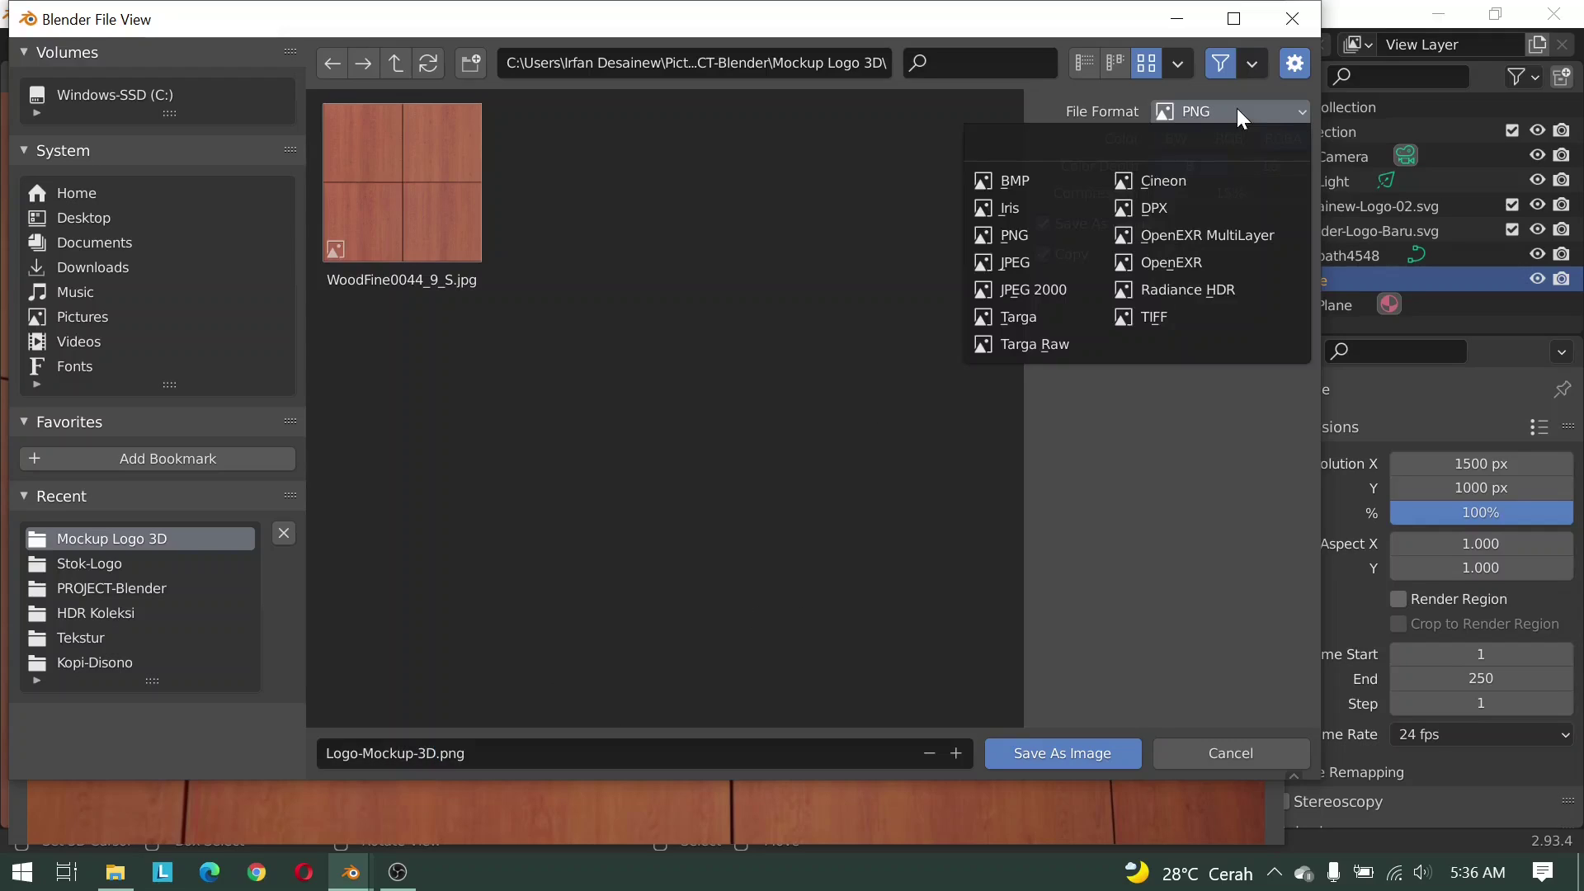
left_click(1046, 260)
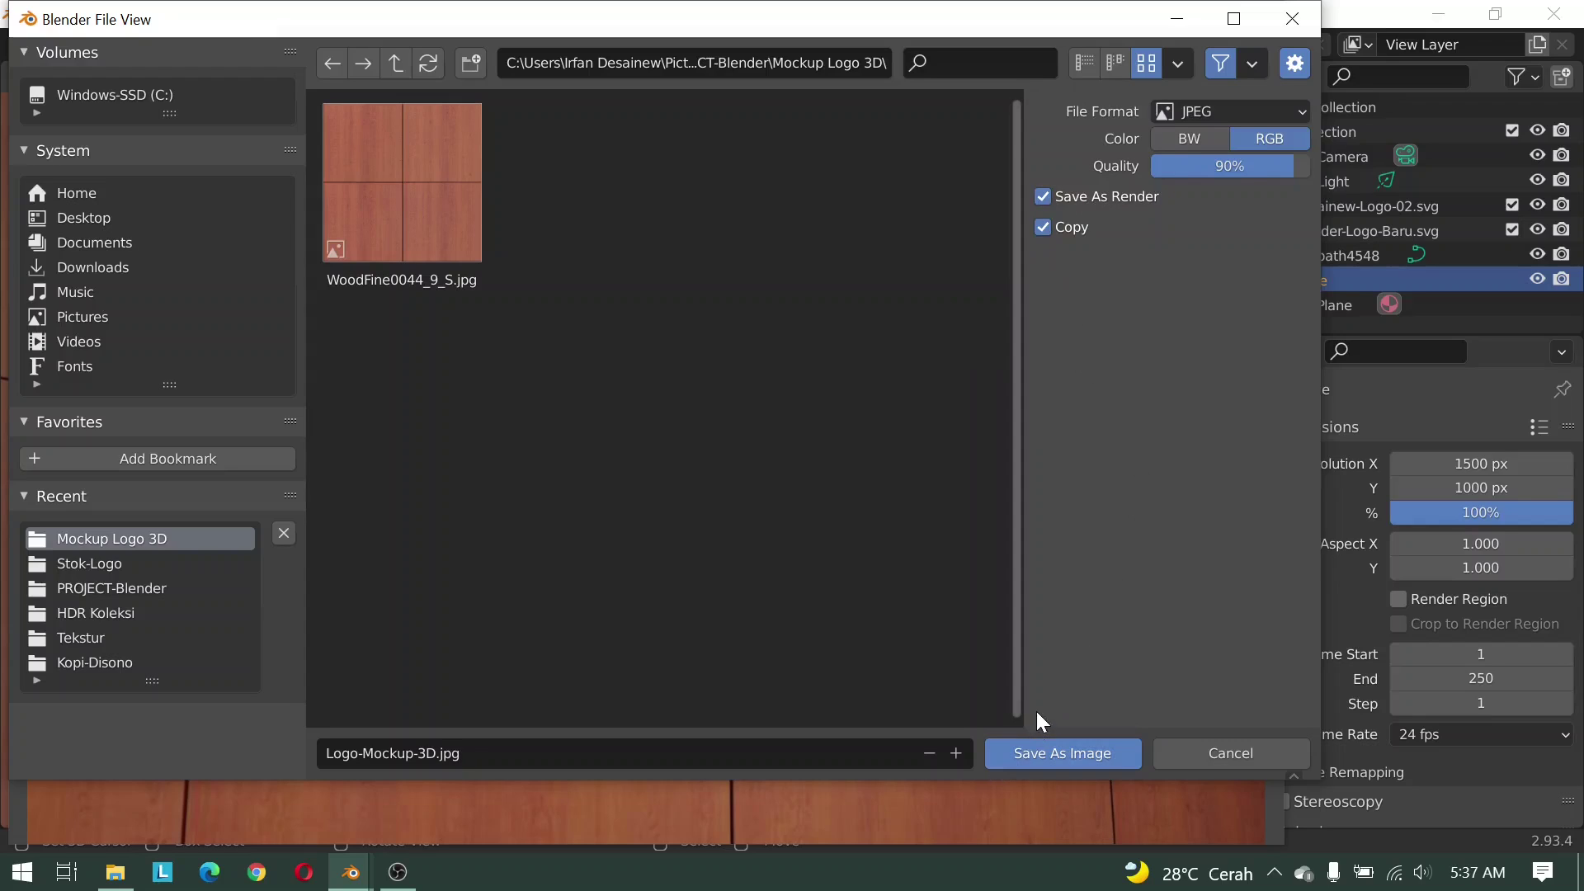
left_click(1026, 755)
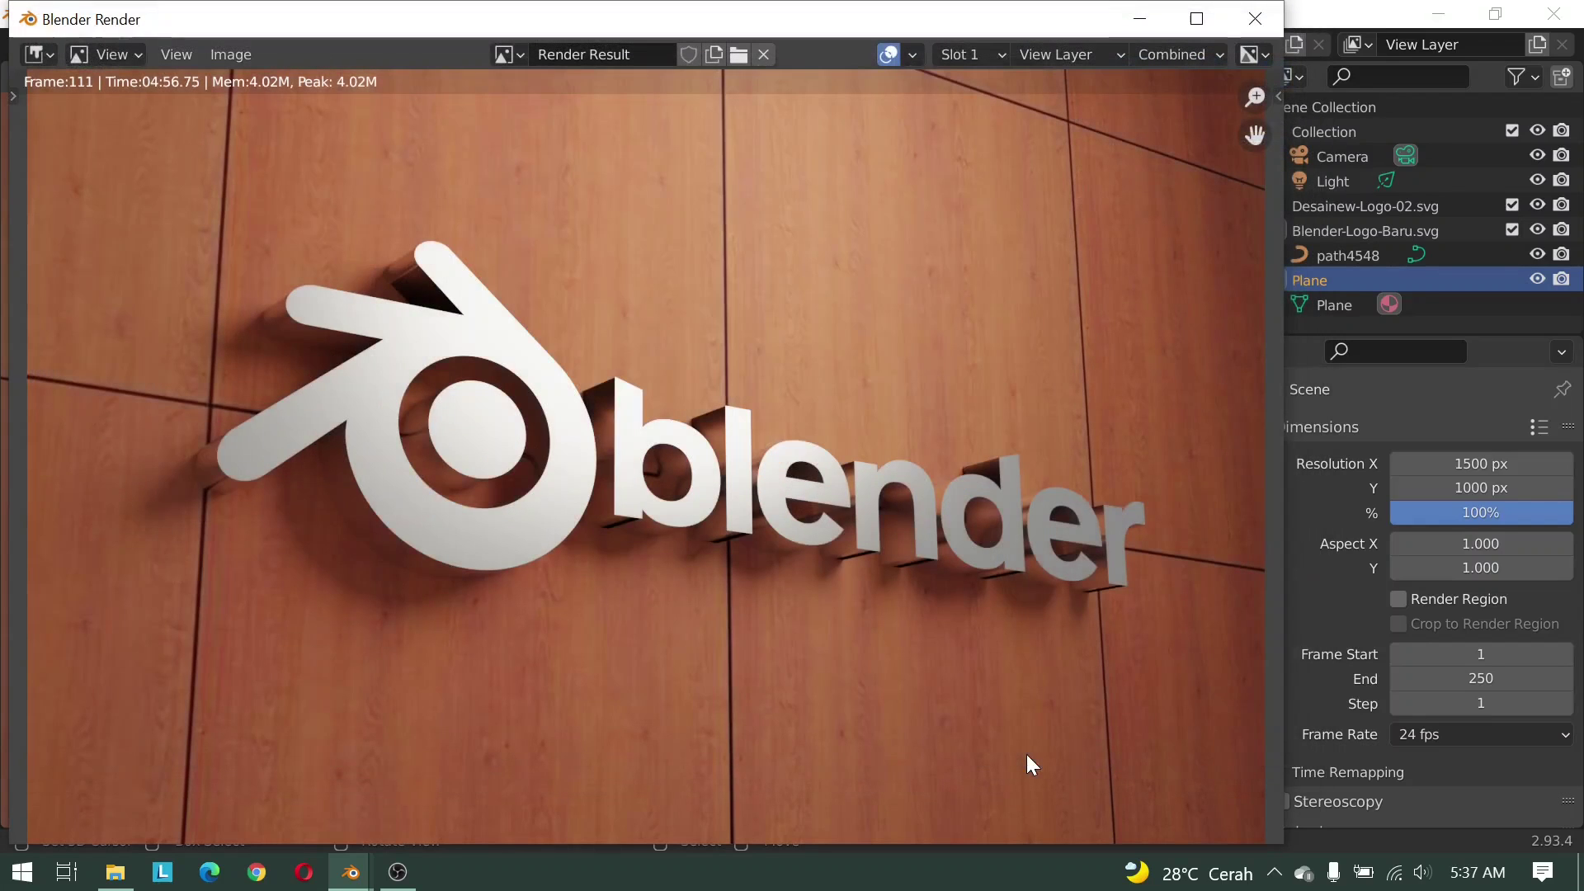
Preview the 1500 × 1000 Logo-Mockup-3D JPG from the Mockup Logo 3D folder in Photos
left_click(115, 873)
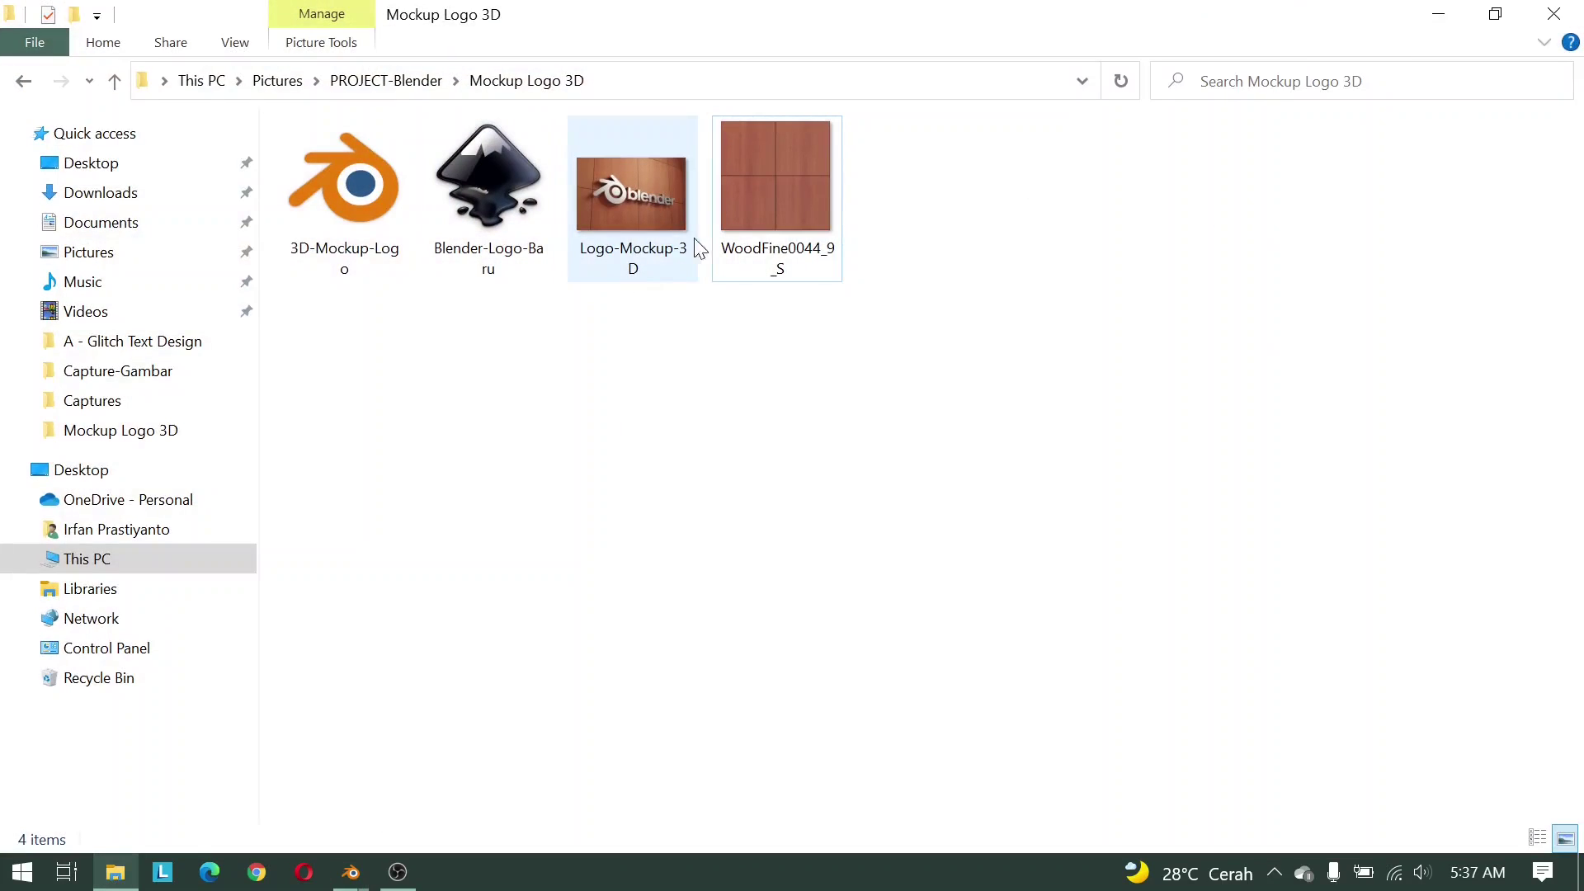
double_click(635, 191)
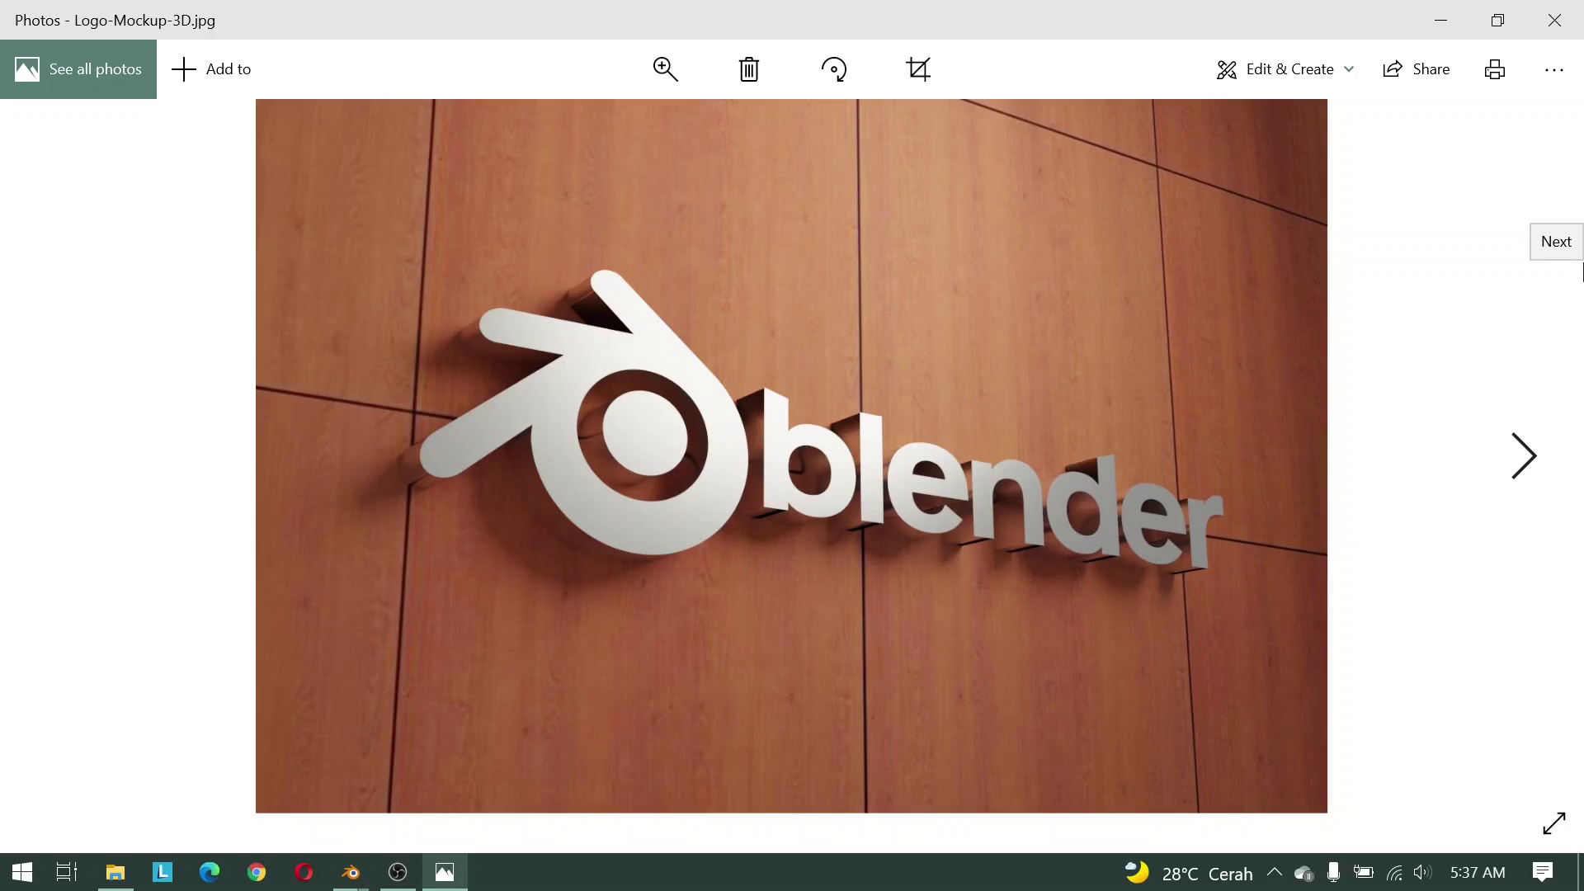
left_click(1442, 24)
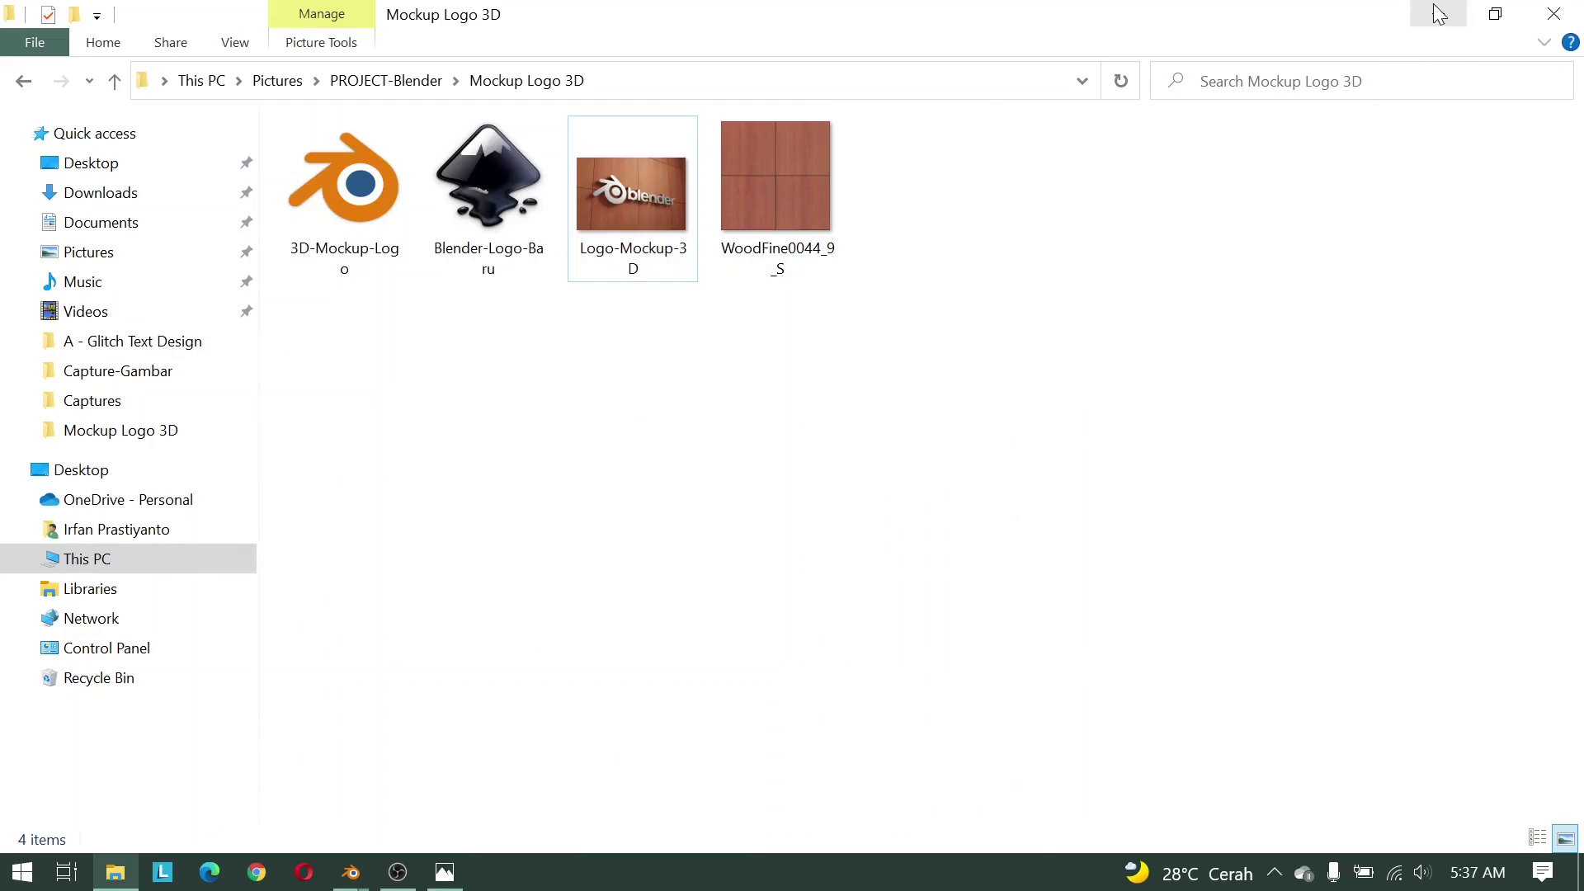
Minimize File Explorer, close the render result window, and show Blender's Render properties again
left_click(1439, 13)
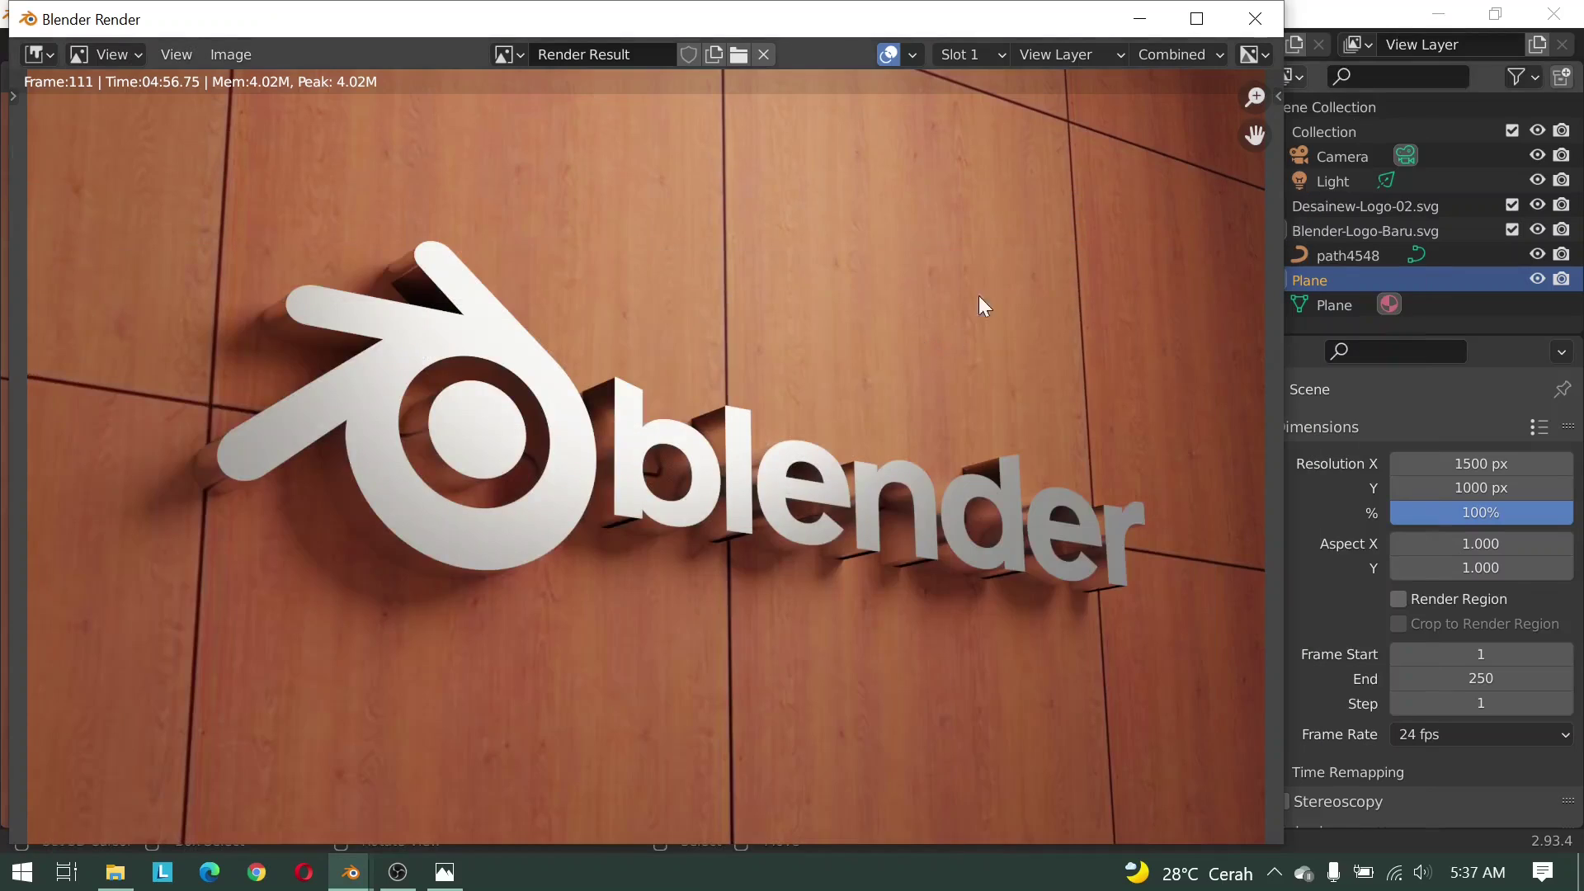
left_click(1139, 18)
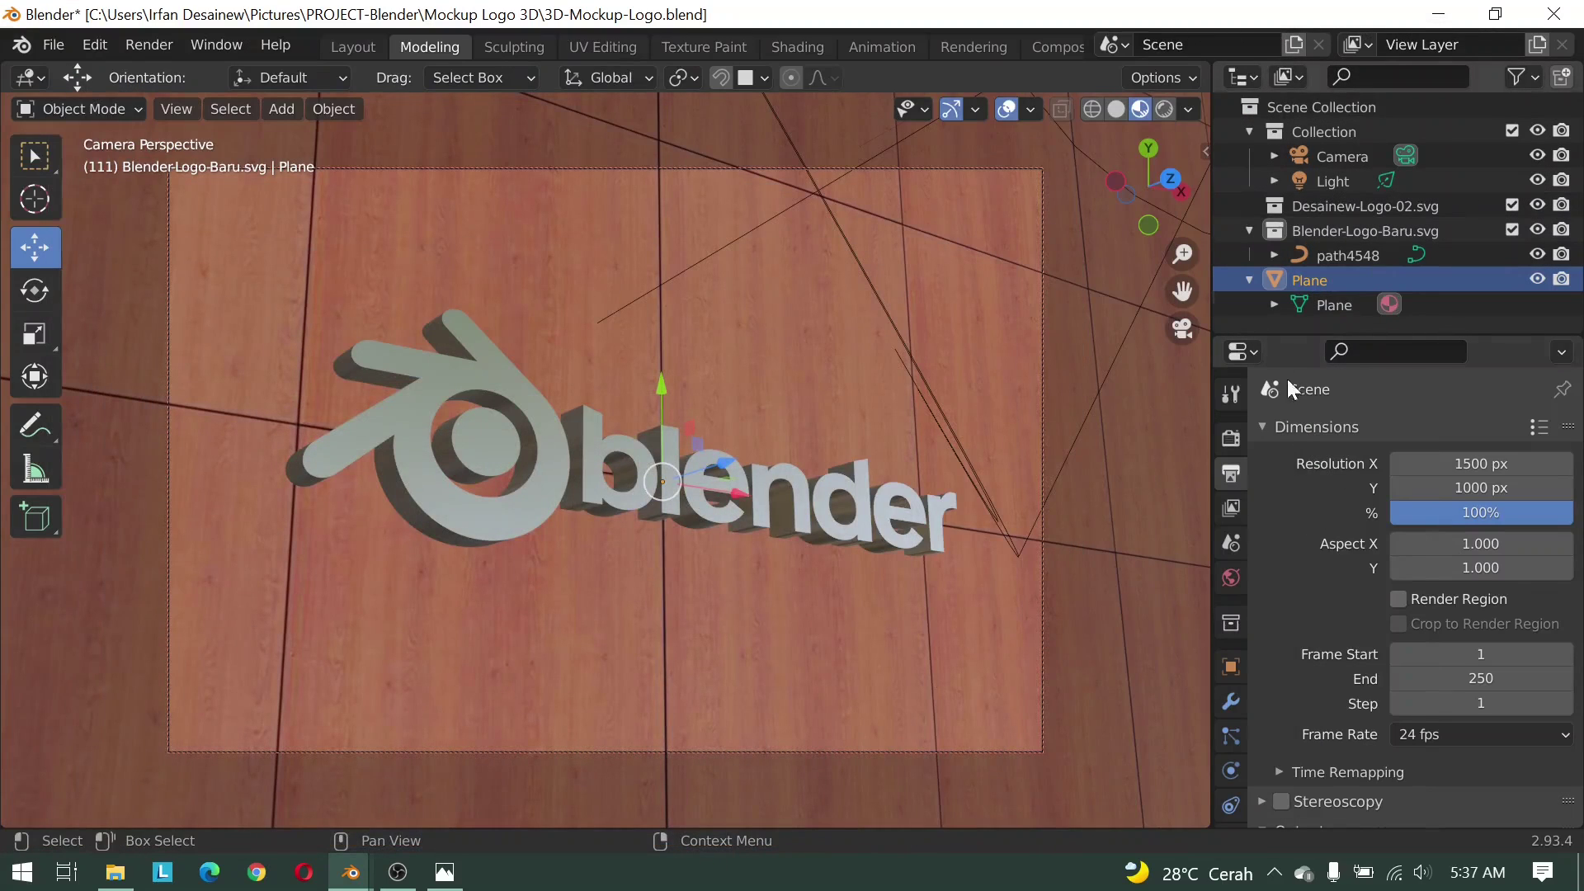
left_click(1231, 438)
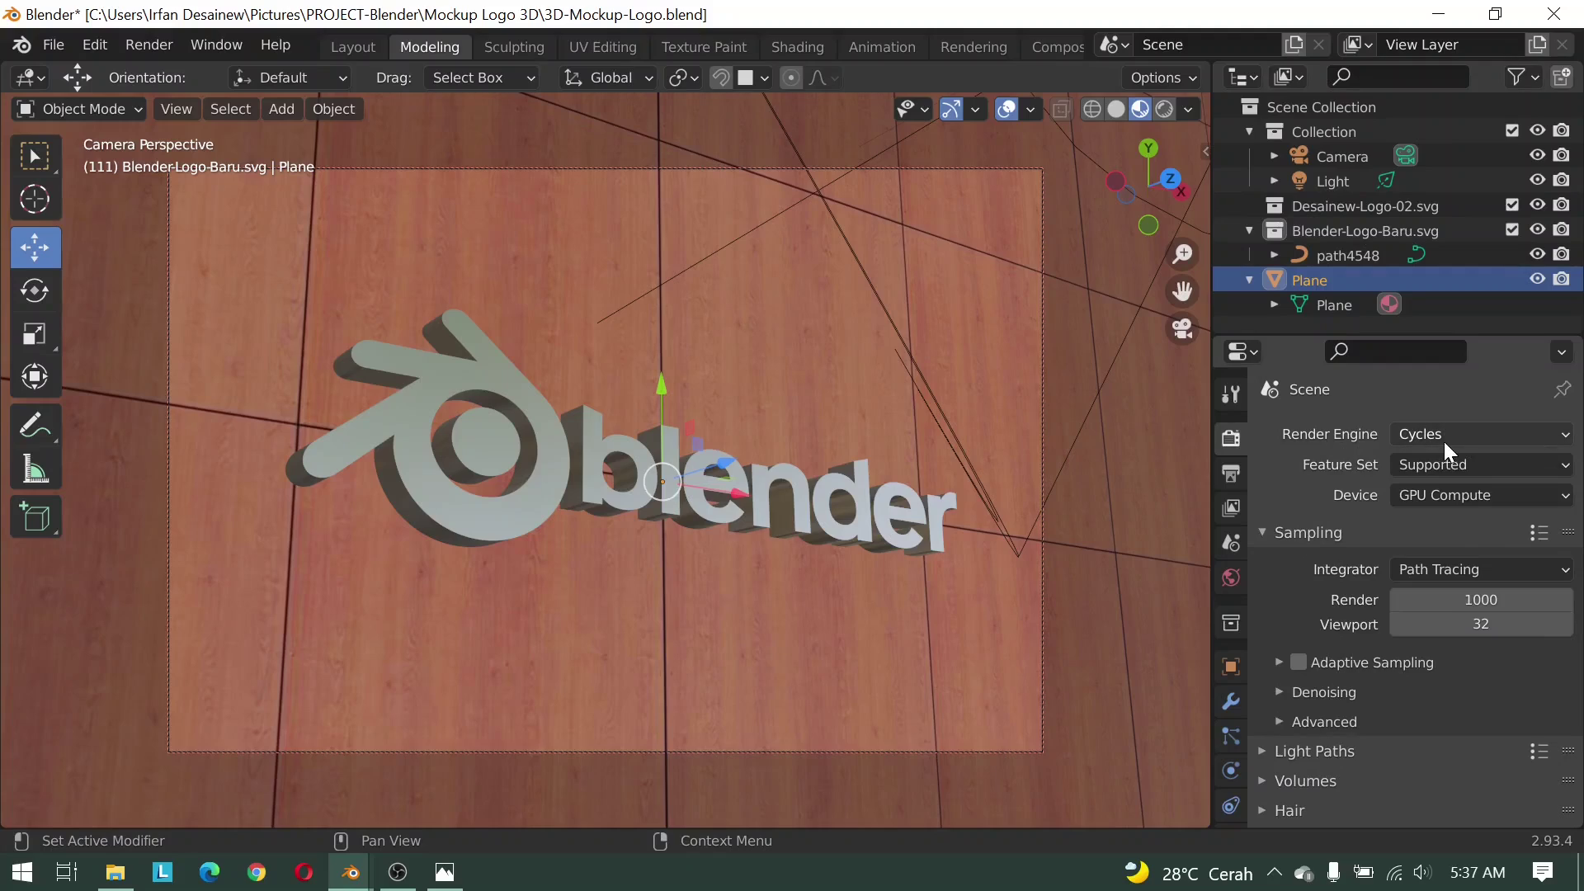
left_click(1440, 13)
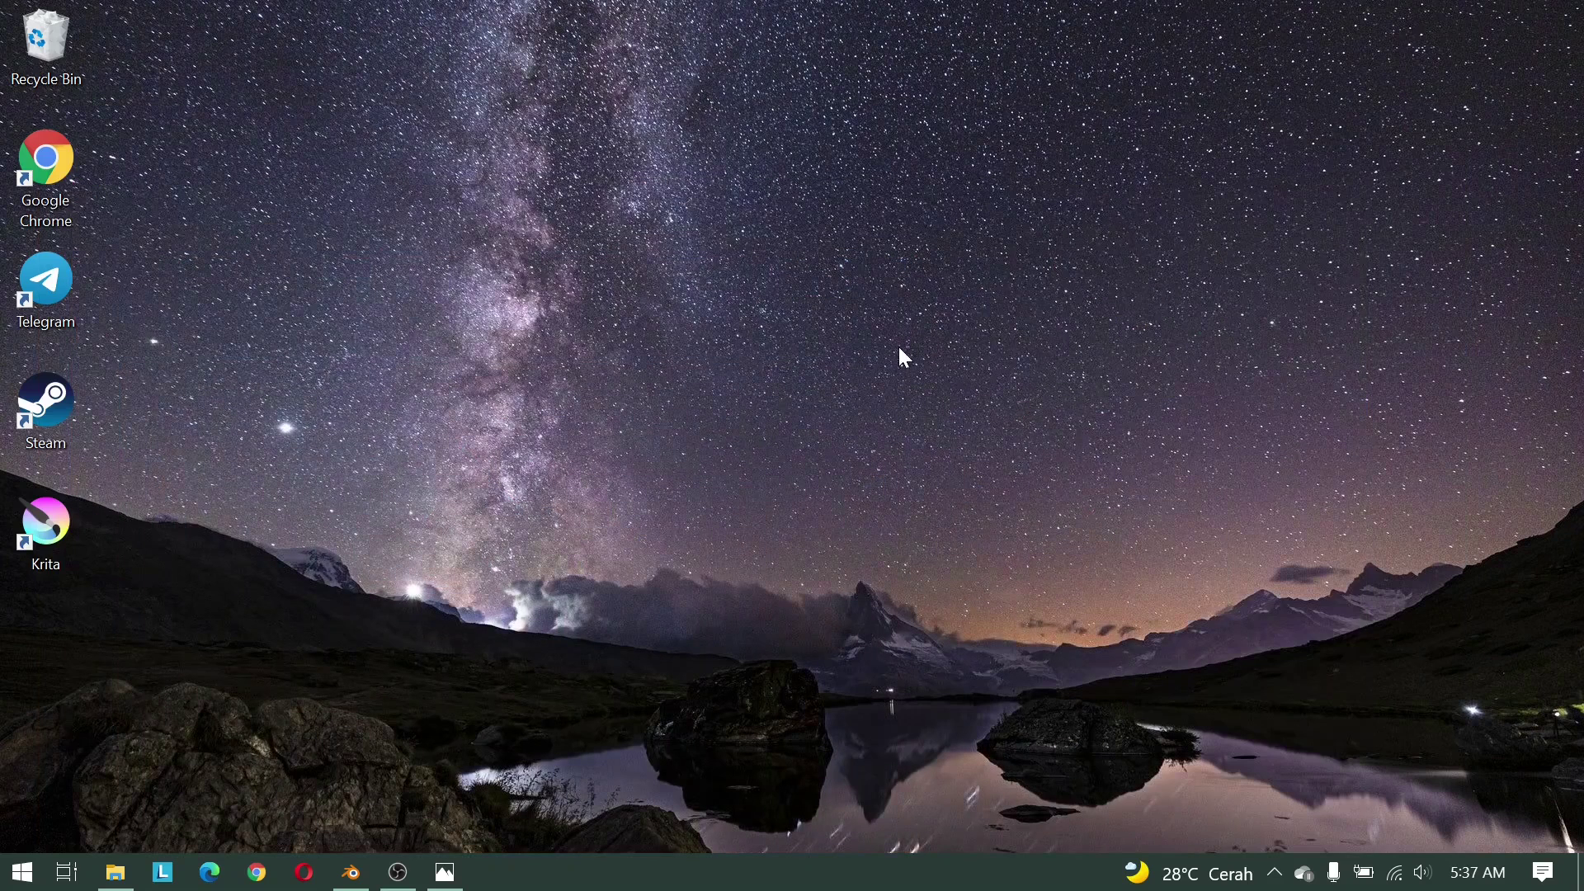